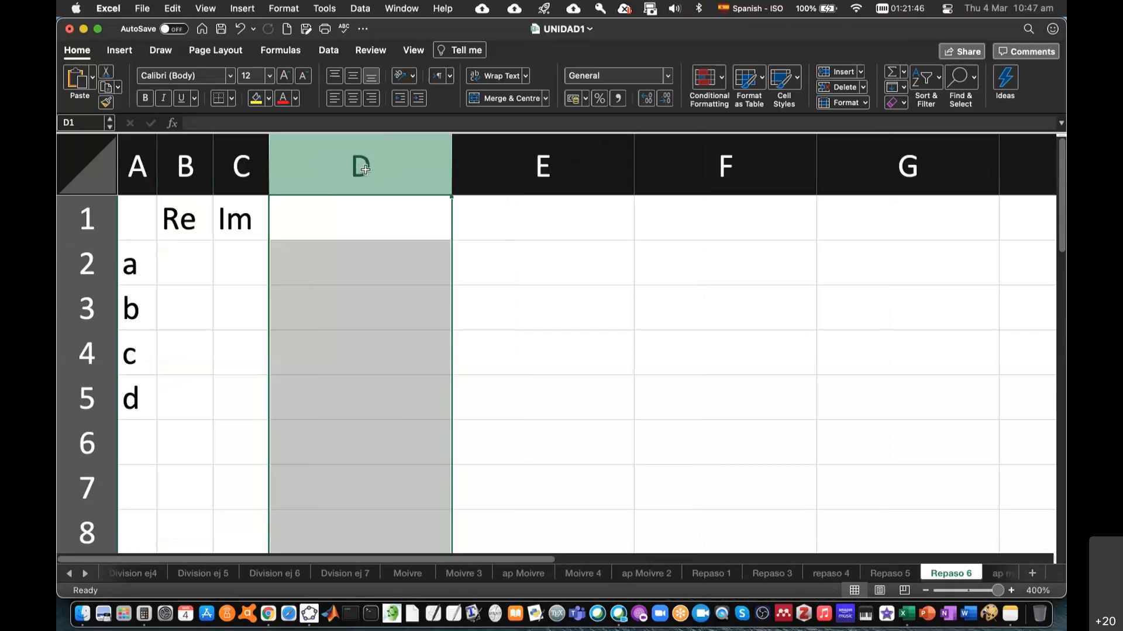
- Enter the headers Complejo in D1 and n in E1, and narrow column E to fit its header
left_click(322, 231)
type("Complejo")
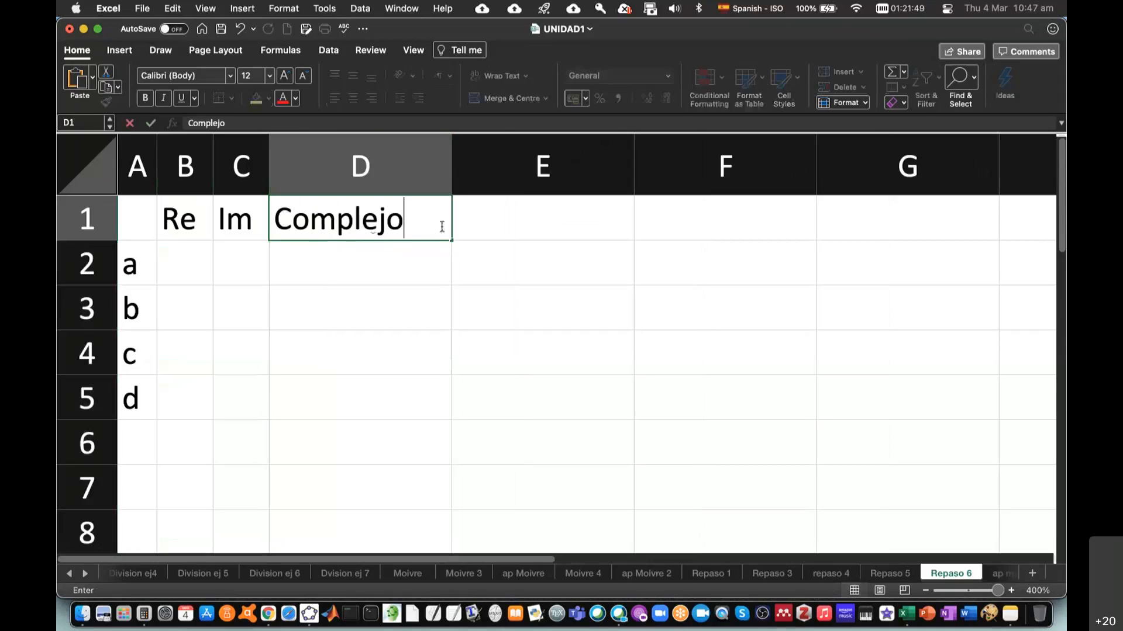
left_click(494, 213)
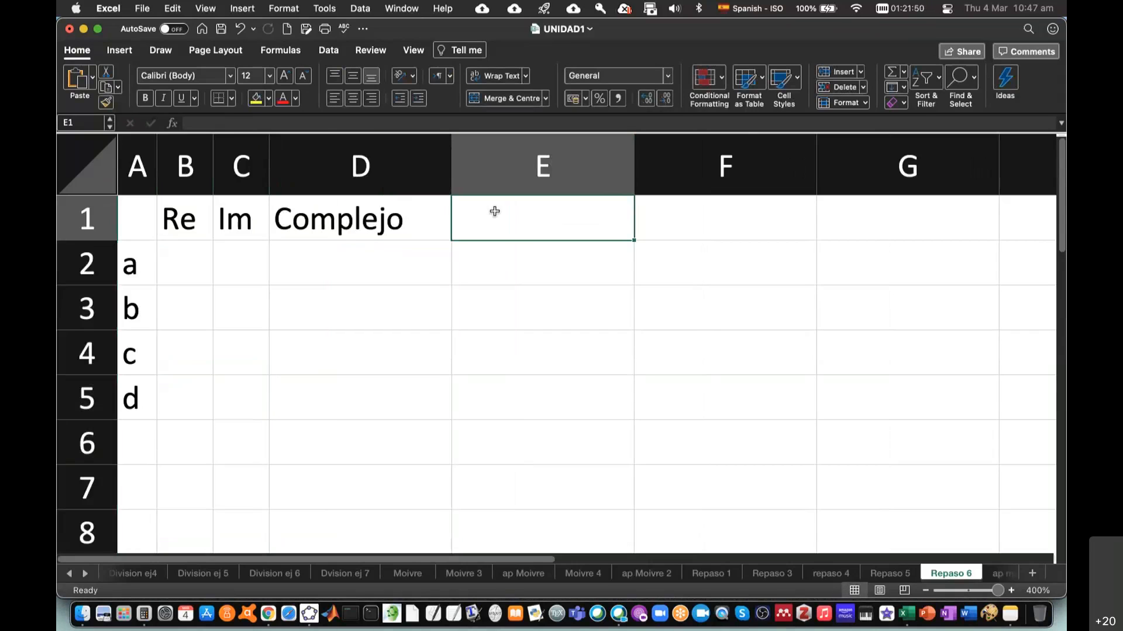
type("M")
key("BackSpace")
type("n")
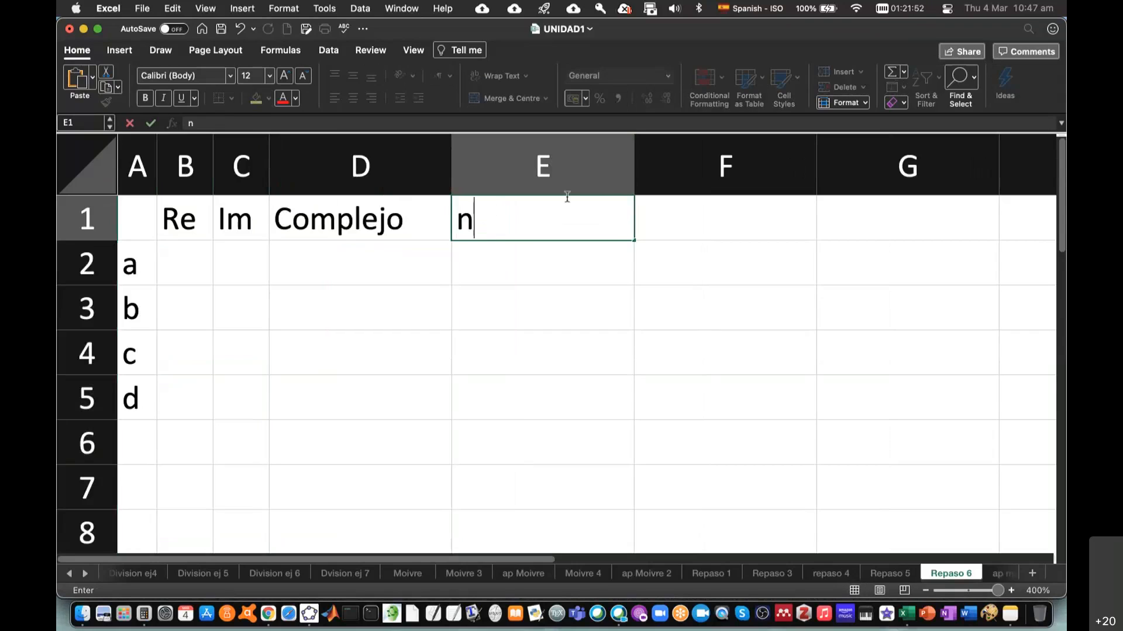
left_click(636, 166)
left_click_drag(635, 166, 488, 166)
- Enter the headers Magnitud in F1 and áng rad in G1
left_click(584, 202)
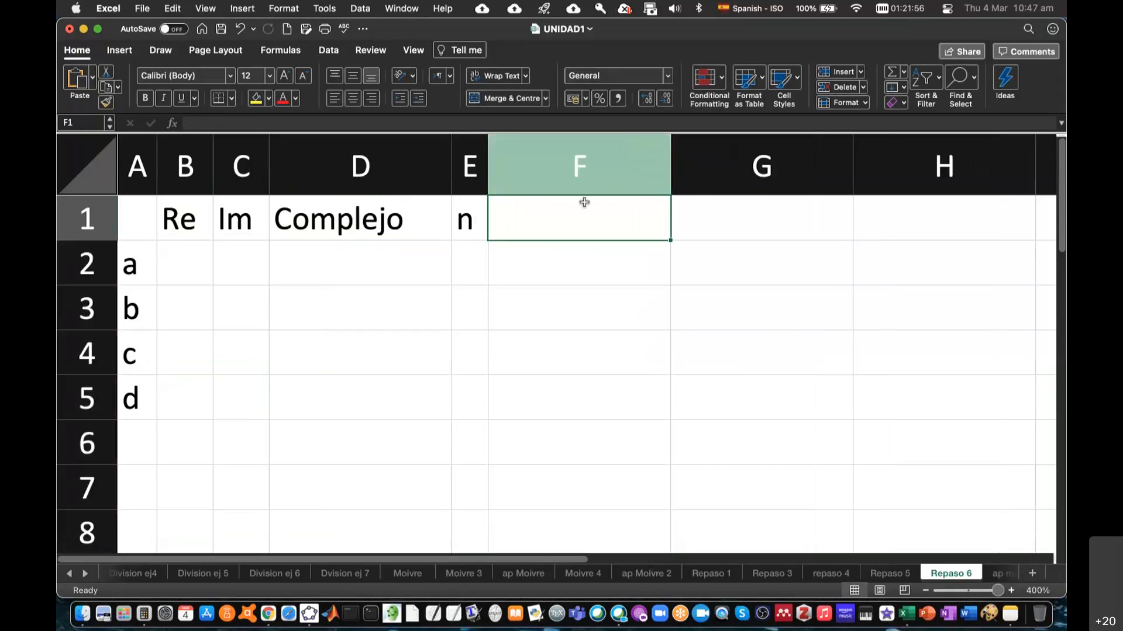
type("Magni")
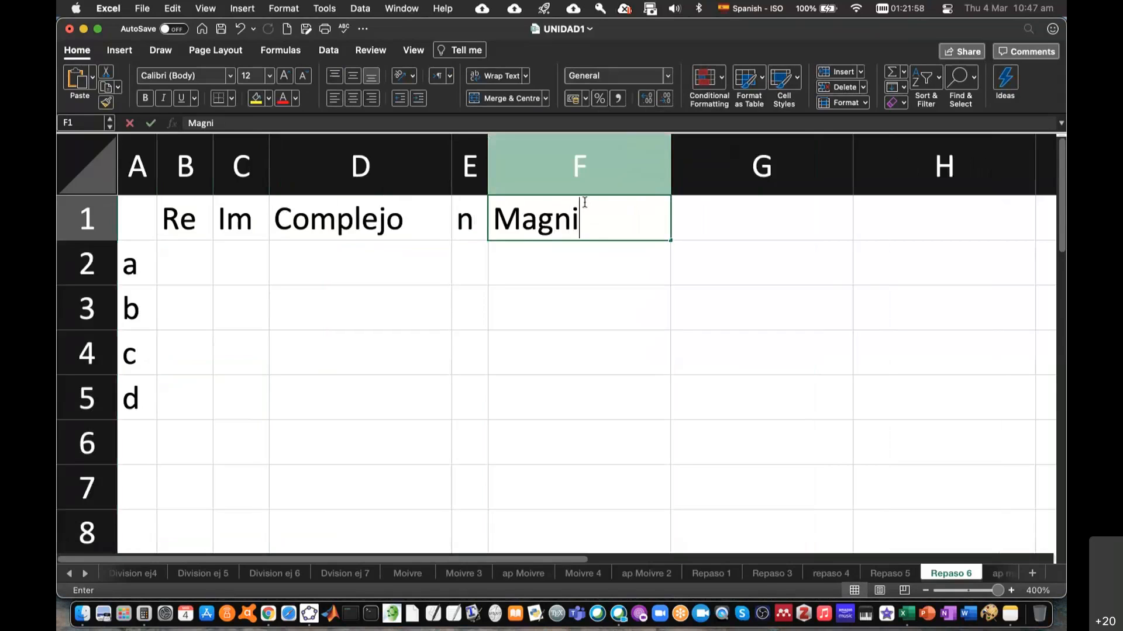
type("tud")
left_click(691, 216)
type("áng ra")
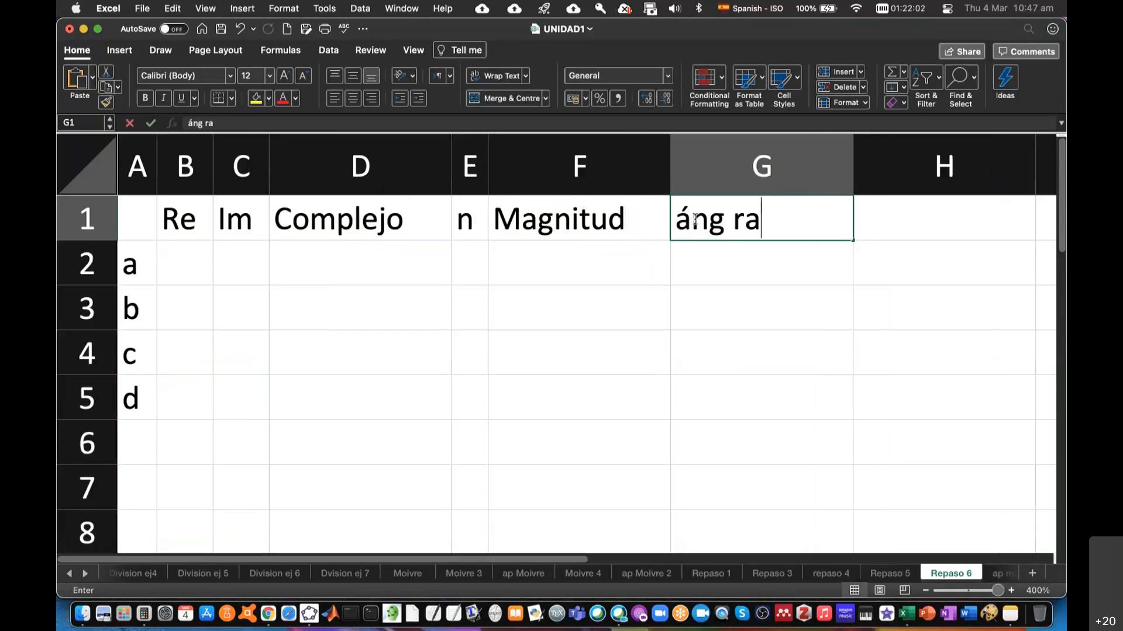
type("d")
left_click(770, 264)
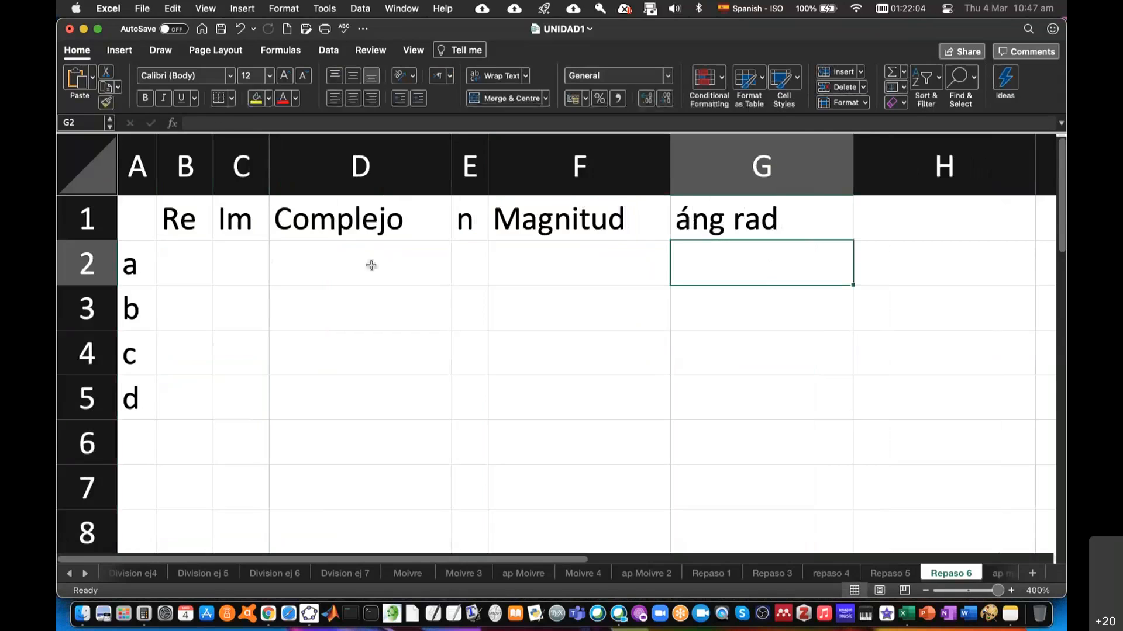
- Check the equation in the Overleaf document and enter row a's real part 2 and imaginary part 4 in Excel
key("super+Tab")
key("super+Tab")
left_click(185, 251)
type("2")
key("Tab")
type("4")
key("Return")
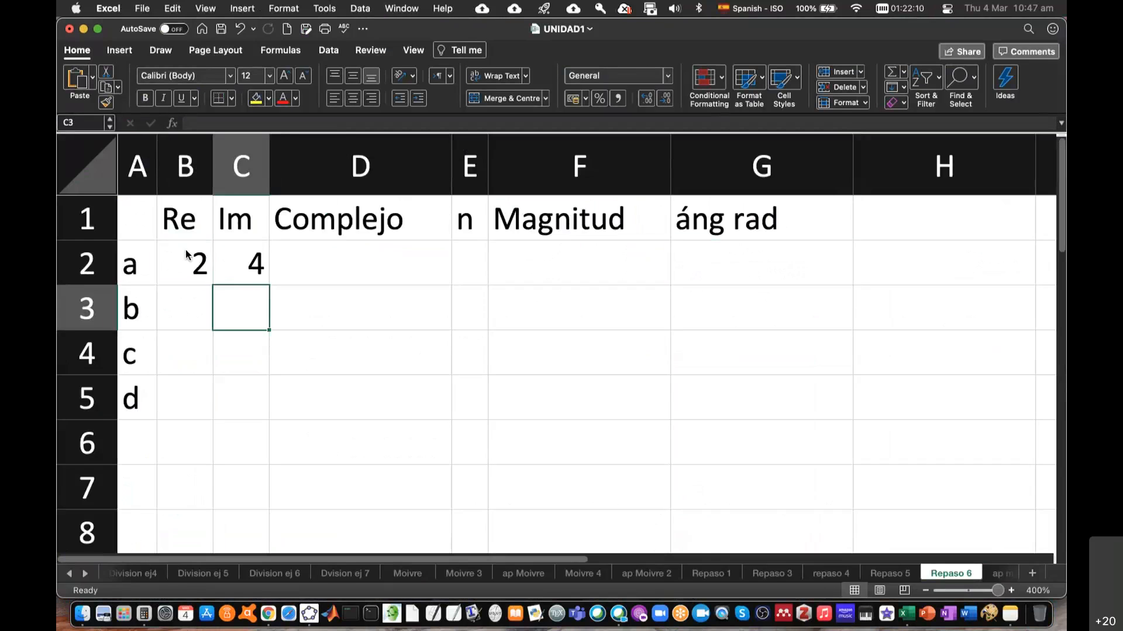
key("super+Tab")
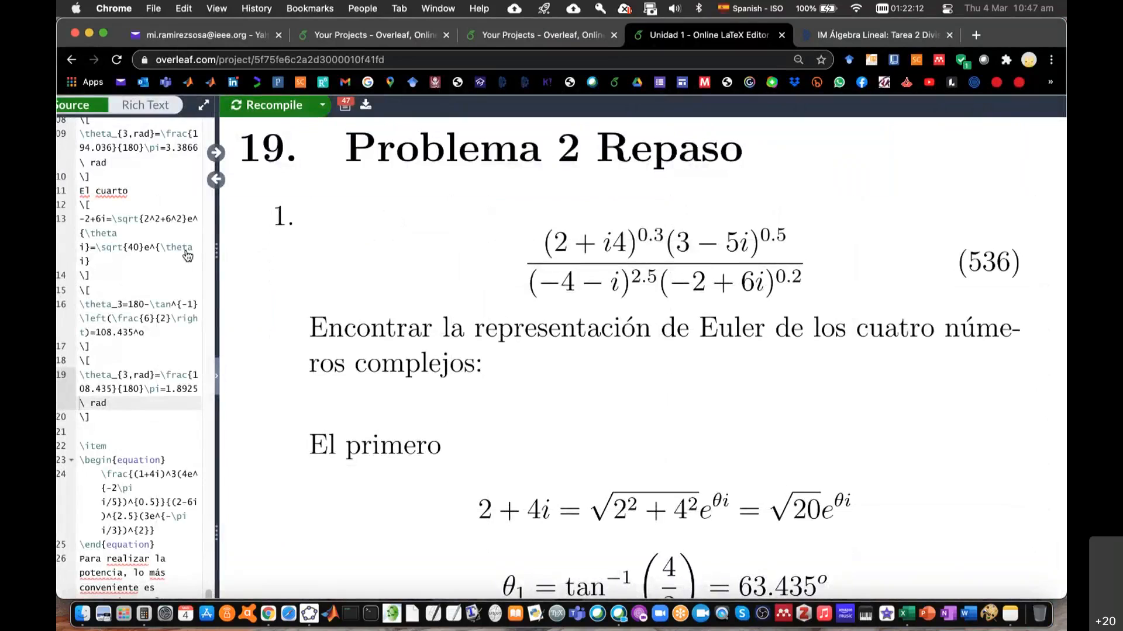
key("super+Tab")
type("3-5")
key("Return")
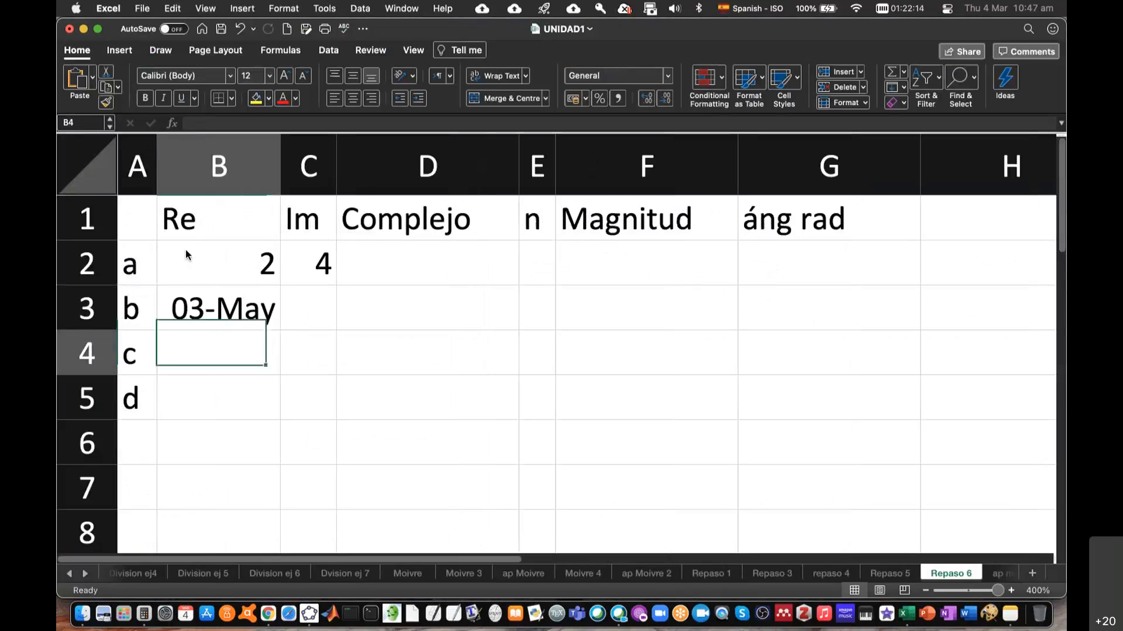
key("Up")
left_click(291, 293)
left_click(236, 309)
key("Delete")
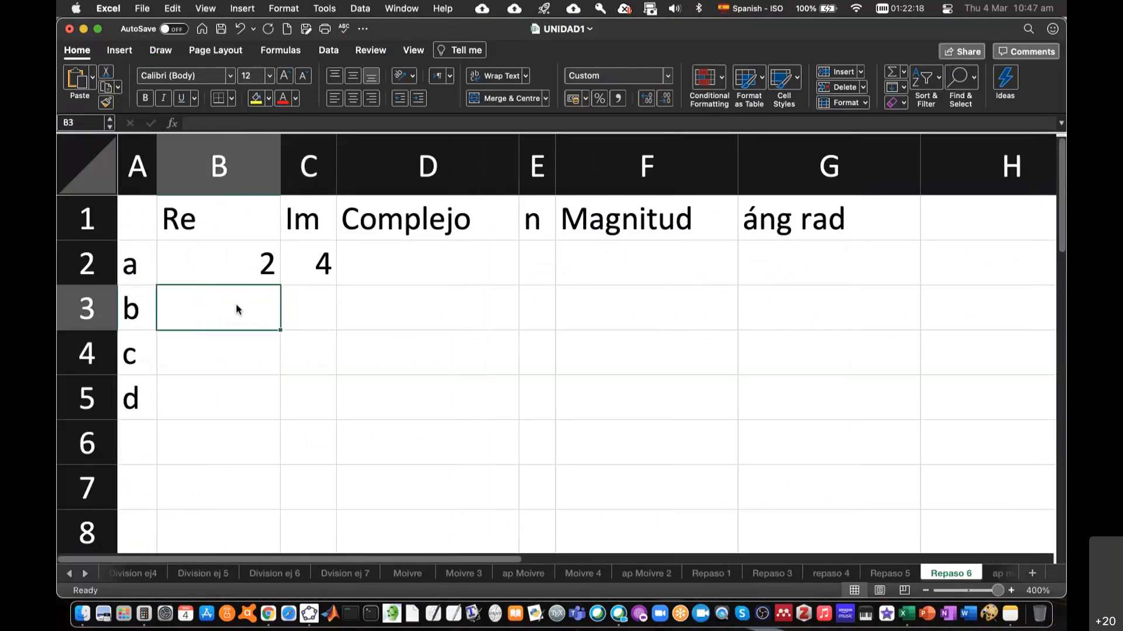
right_click(236, 309)
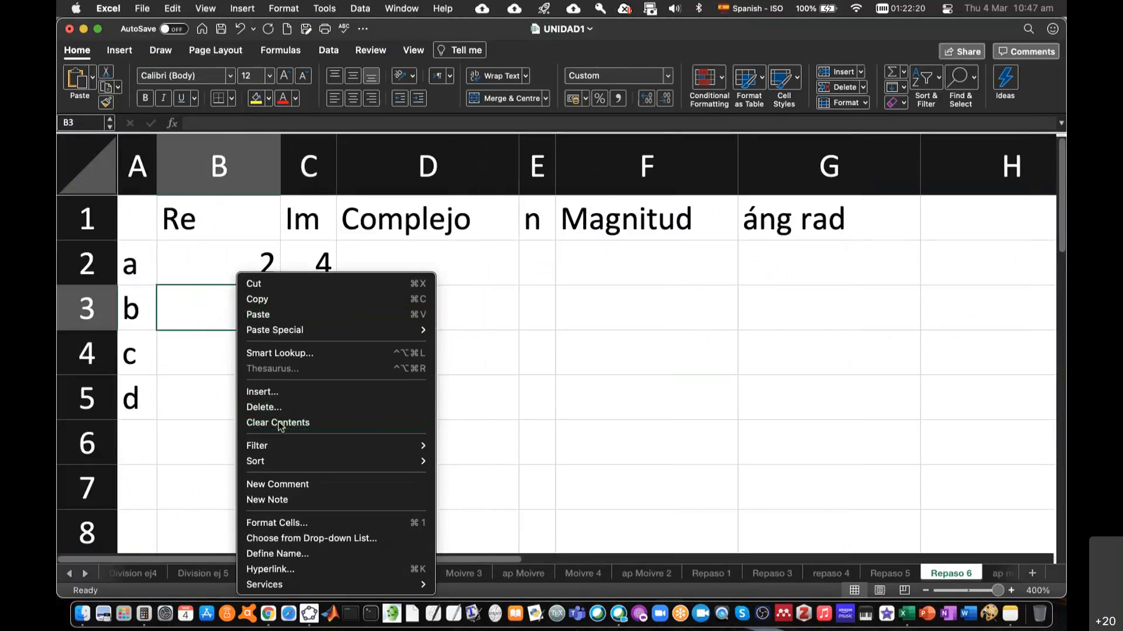
left_click(221, 307)
type("3")
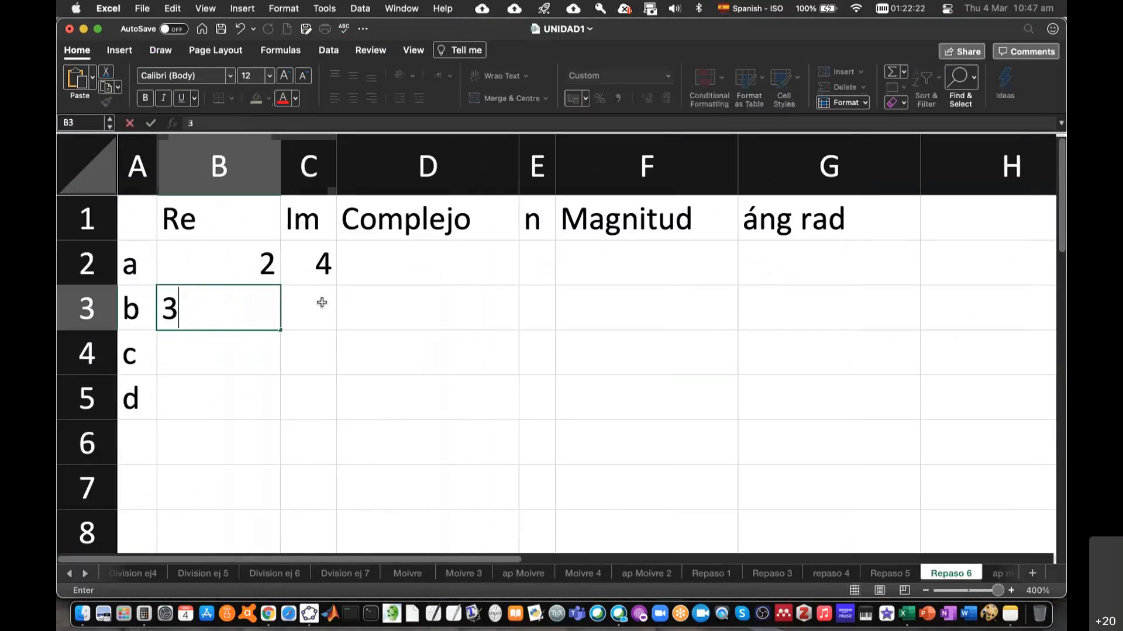
left_click(319, 301)
left_click(235, 321)
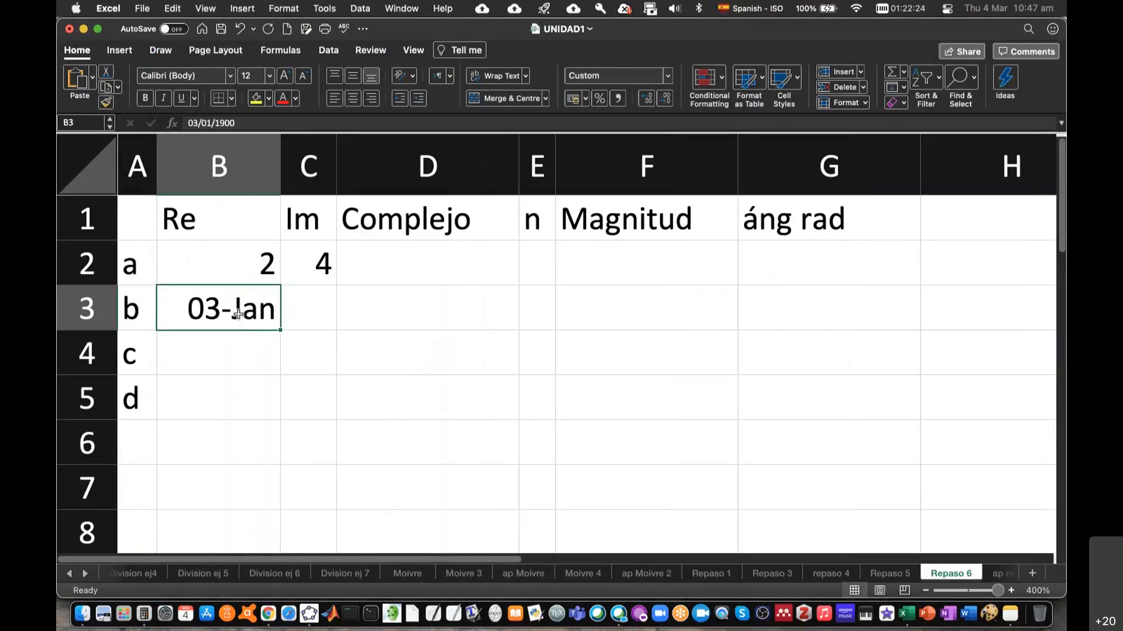
key("Delete")
- Format cell B3 as Number and enter 3 as row b's real part
right_click(239, 315)
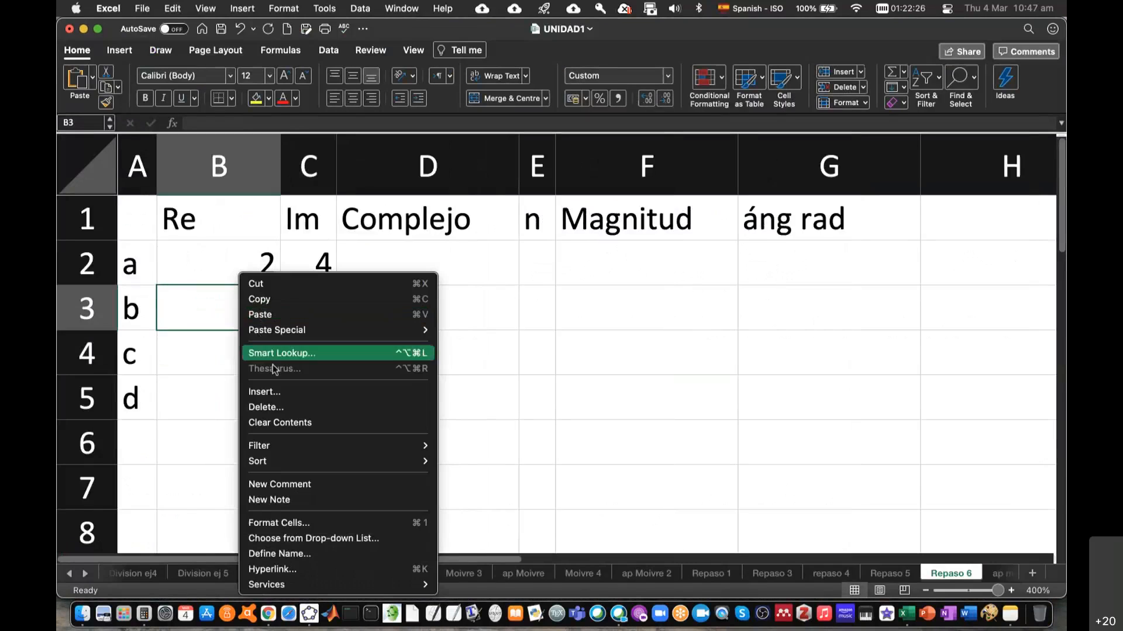
left_click(285, 525)
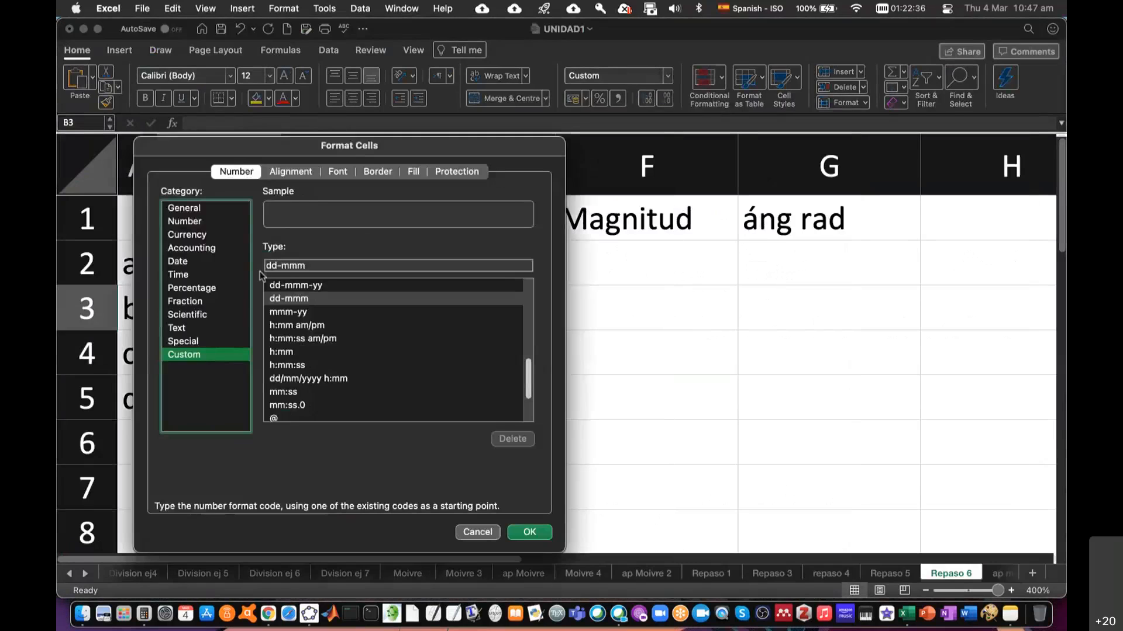
left_click(197, 222)
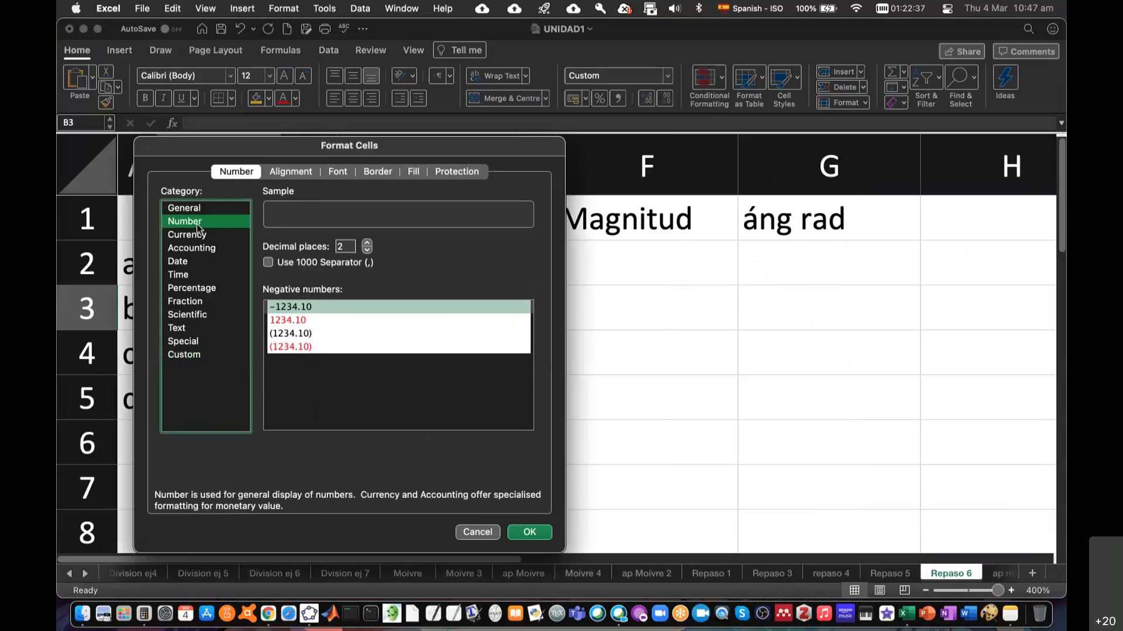
left_click(529, 534)
type("3")
key("Tab")
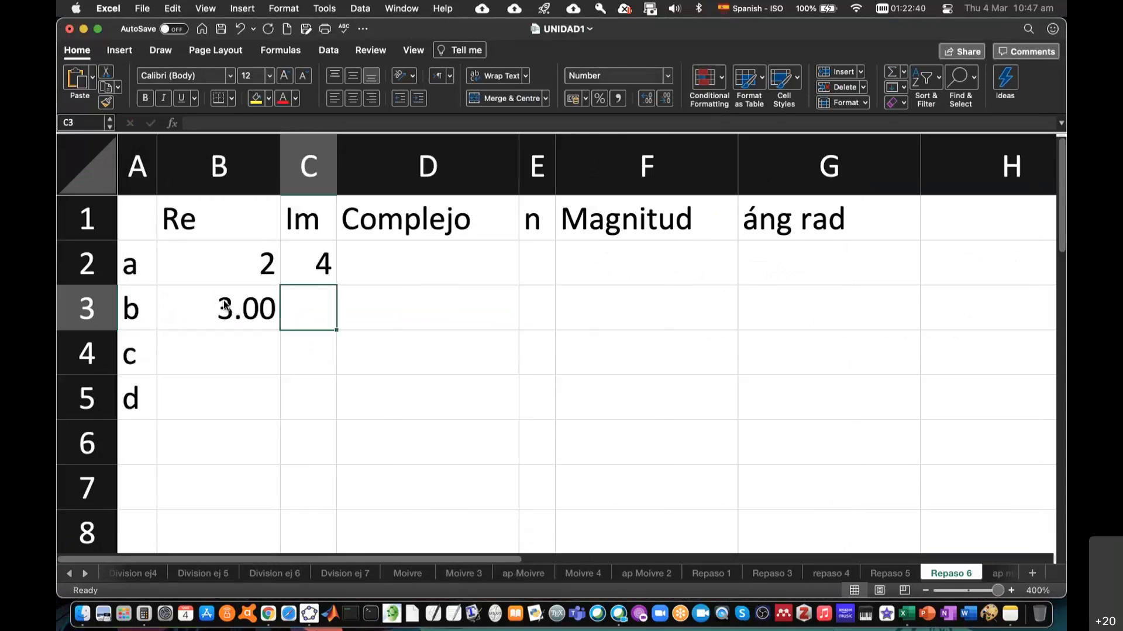
- Check the second complex number in the Overleaf document and enter -5 as row b's imaginary part
key("super+Tab")
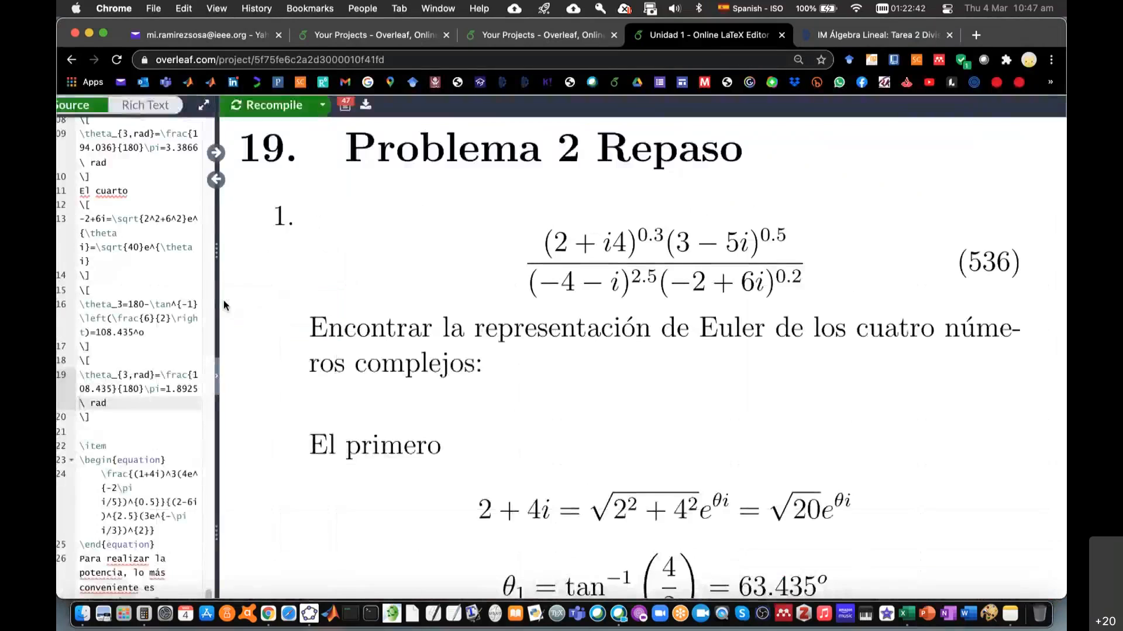
key("super+Tab")
type("-5")
key("Return")
- Set the number format of cell B3 to 0 decimal places
left_click(250, 308)
right_click(251, 308)
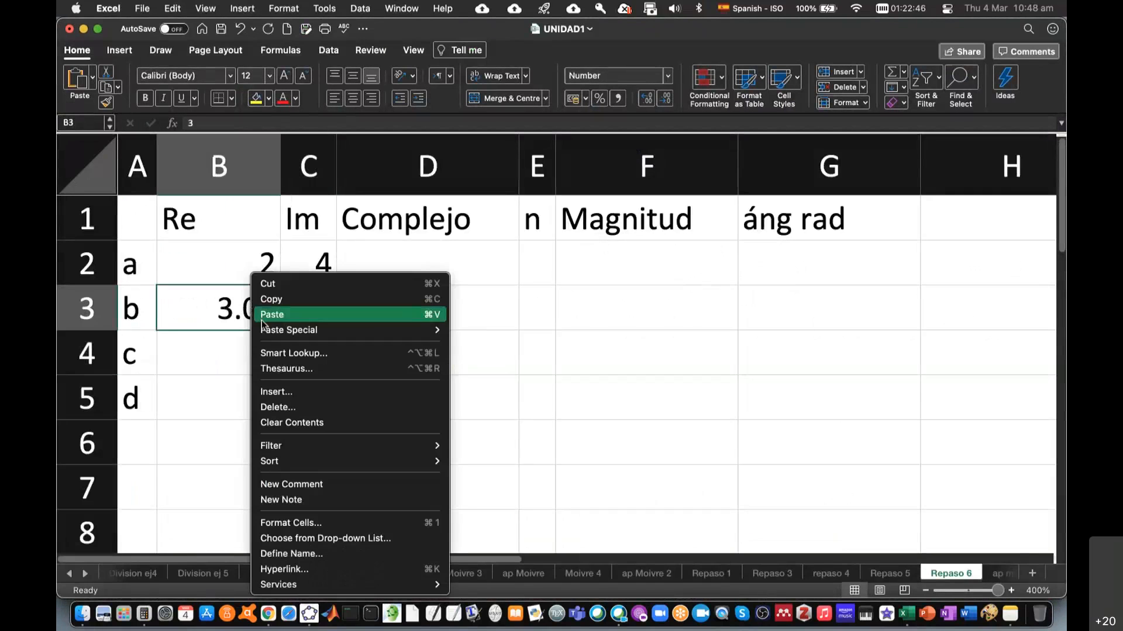
left_click(305, 523)
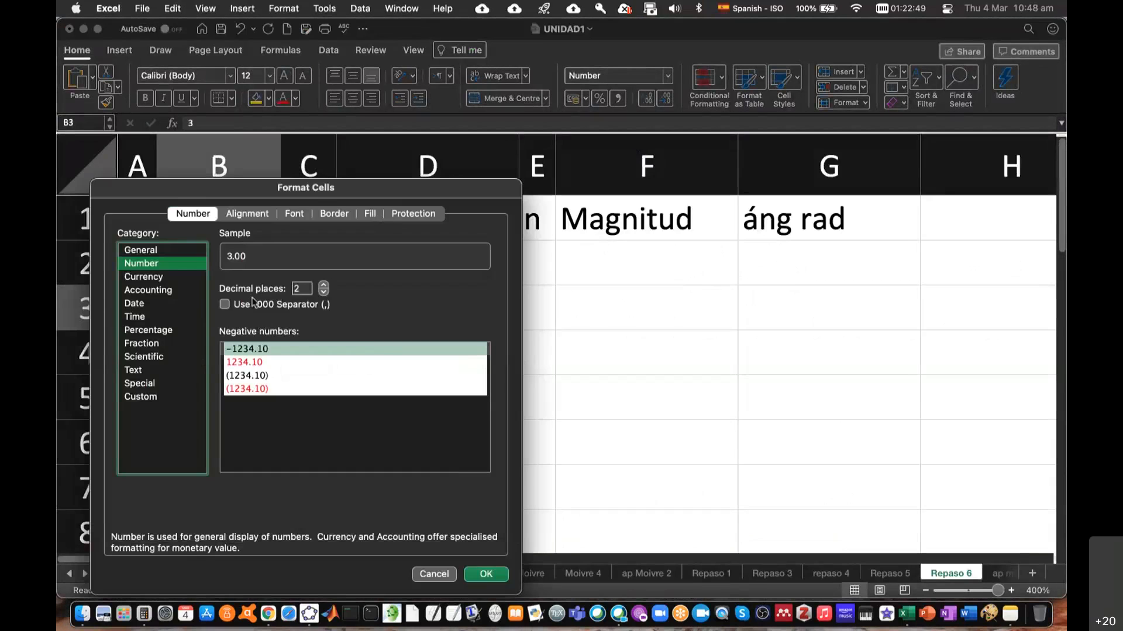
left_click(323, 293)
left_click(323, 292)
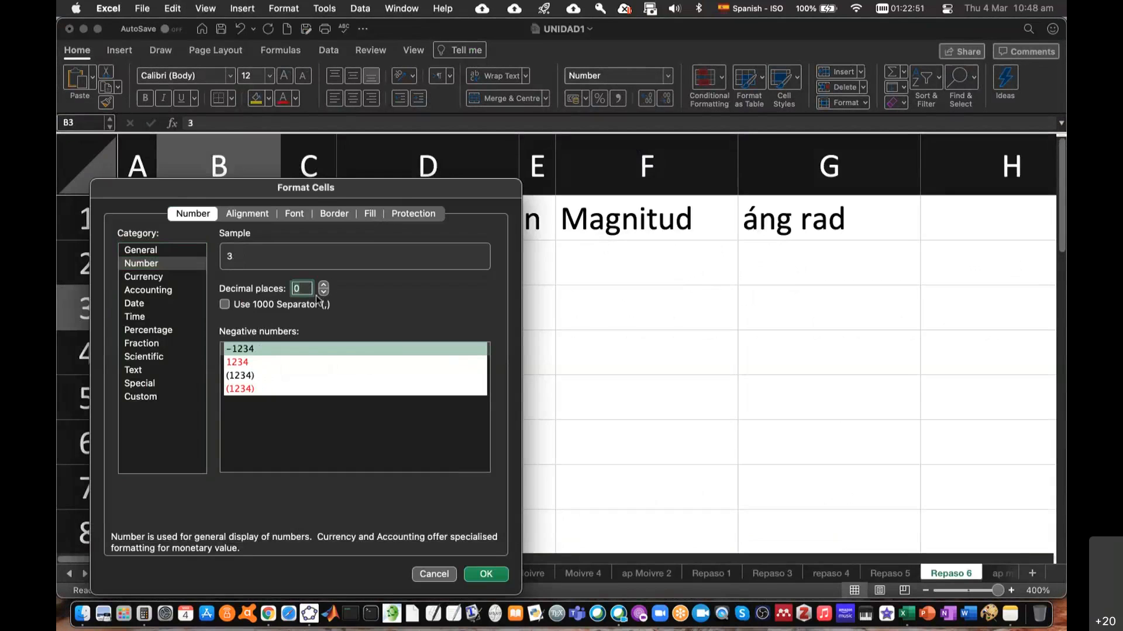
left_click(490, 575)
left_click(382, 290)
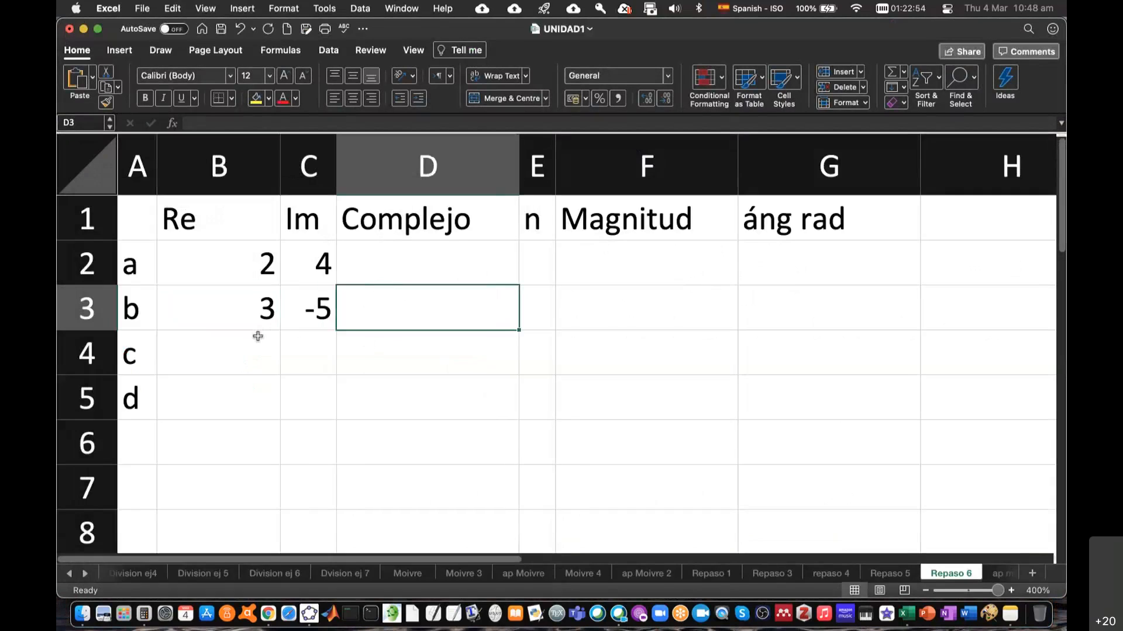
- Check the third complex number in the Overleaf document and enter -4 and -1 as row c's real and imaginary parts
key("super+Tab")
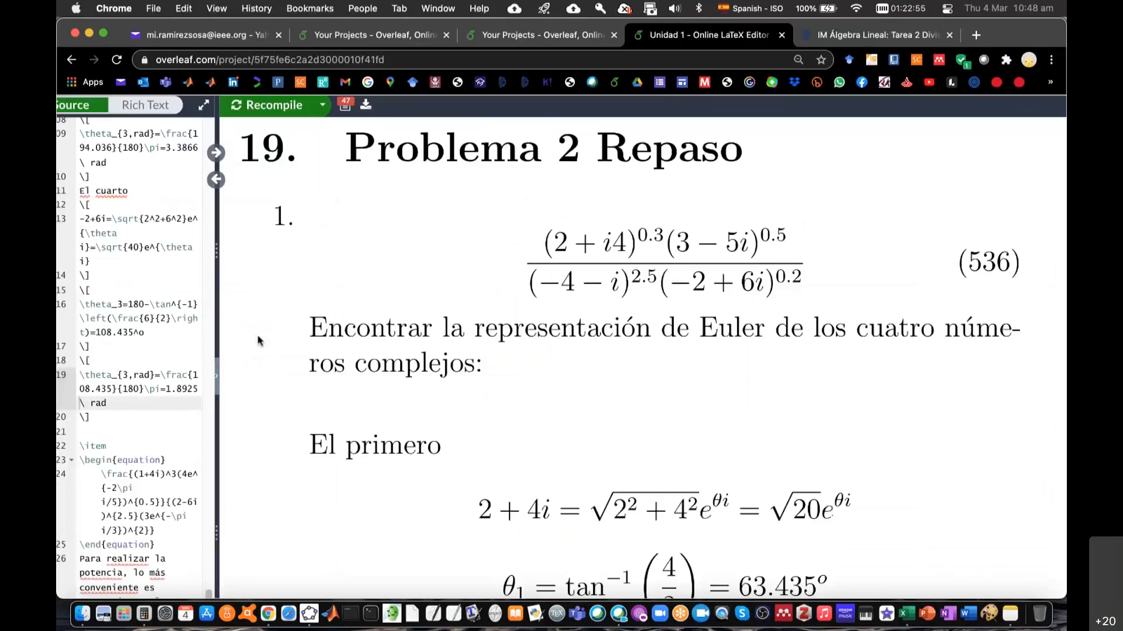
key("super+Tab")
left_click(206, 349)
type("-4")
key("Tab")
type("-1")
key("Return")
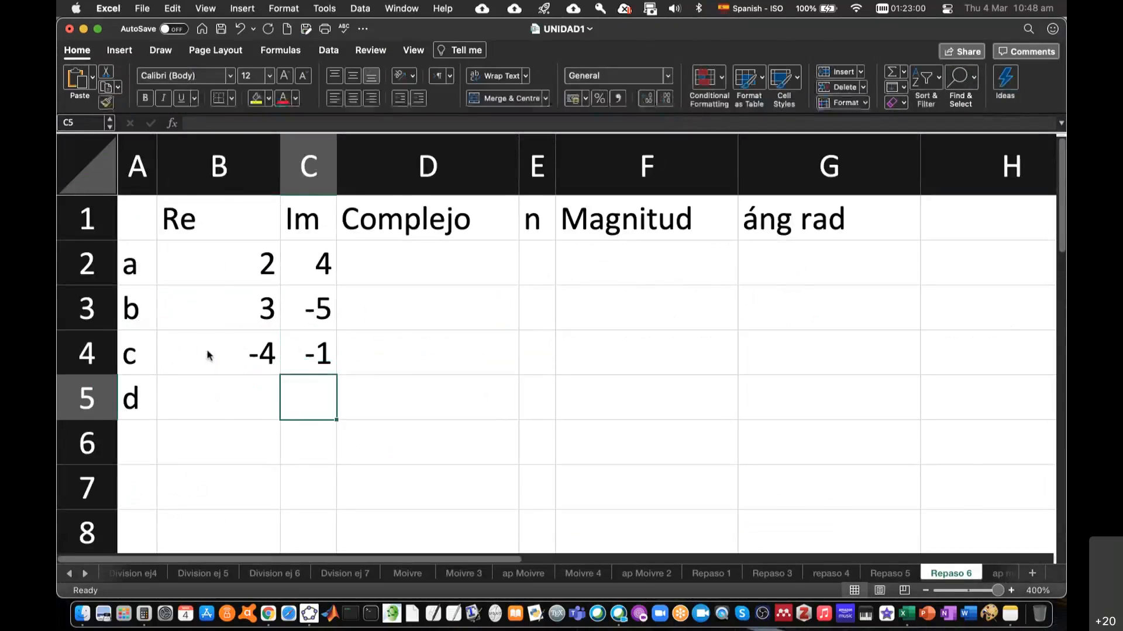
- Check the fourth complex number in the Overleaf document and enter -2 and 6 as row d's real and imaginary parts
key("super+Tab")
key("super+Tab")
type("-2")
key("Tab")
type("6")
key("Tab")
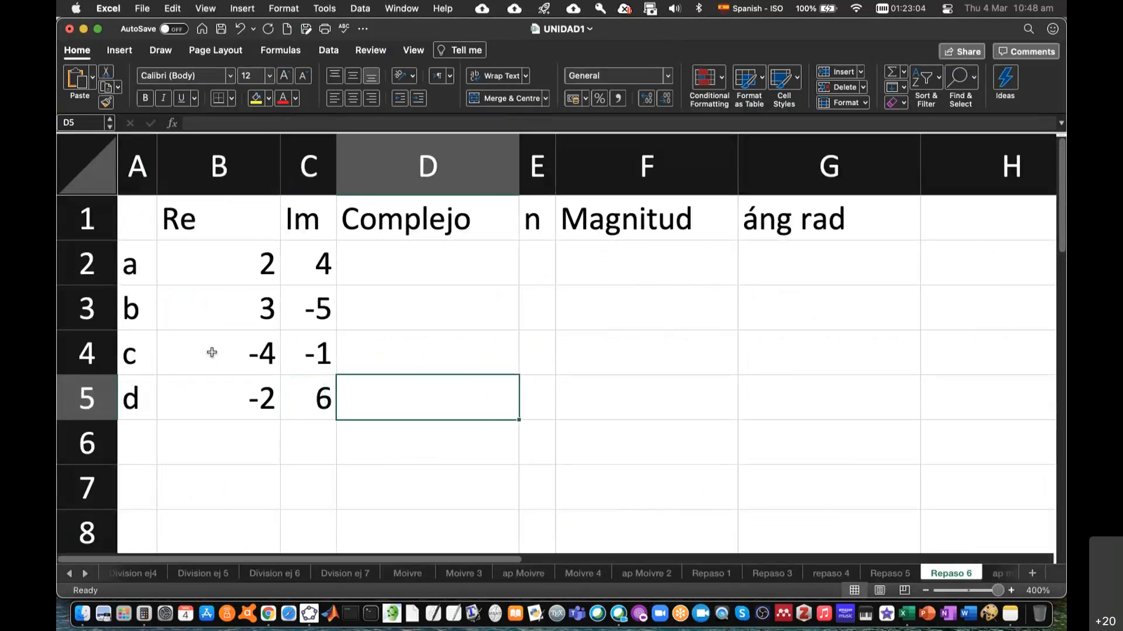
- Build row a's complex number in D2 with the COMPLEX function, using B2 as real part and C2 as imaginary part
left_click(426, 258)
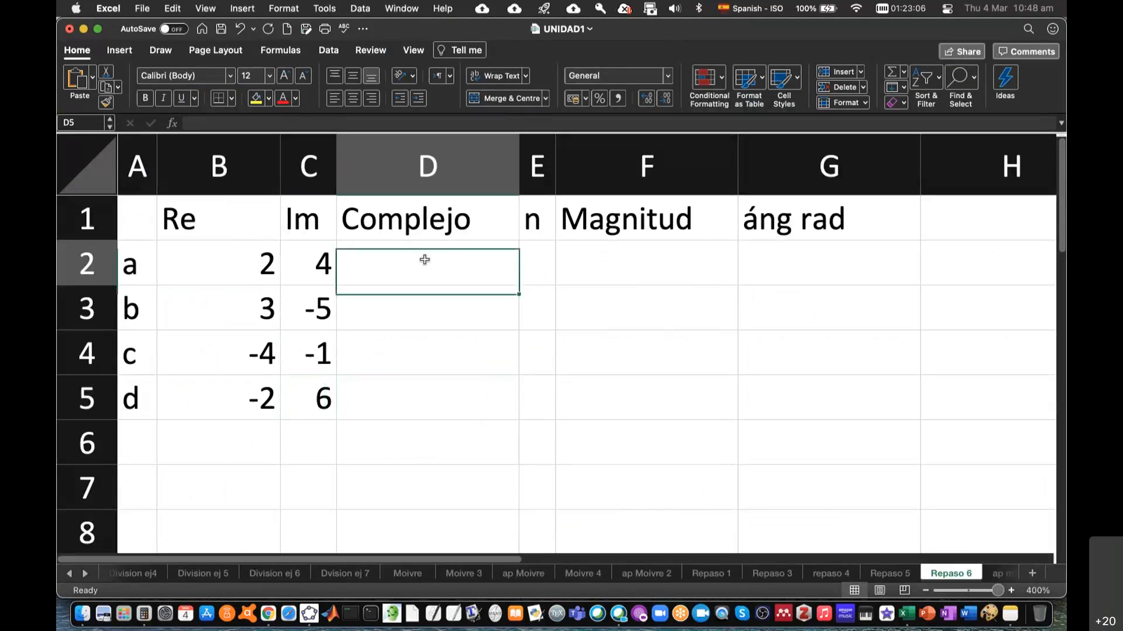
type("Co")
key("BackSpace")
key("BackSpace")
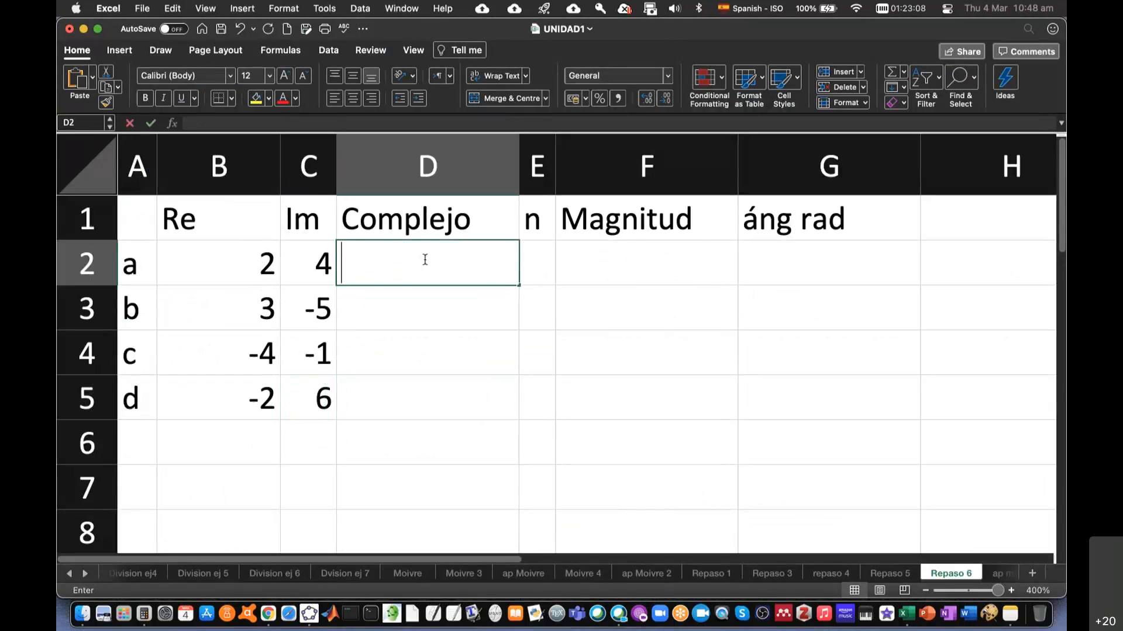
type("=complex")
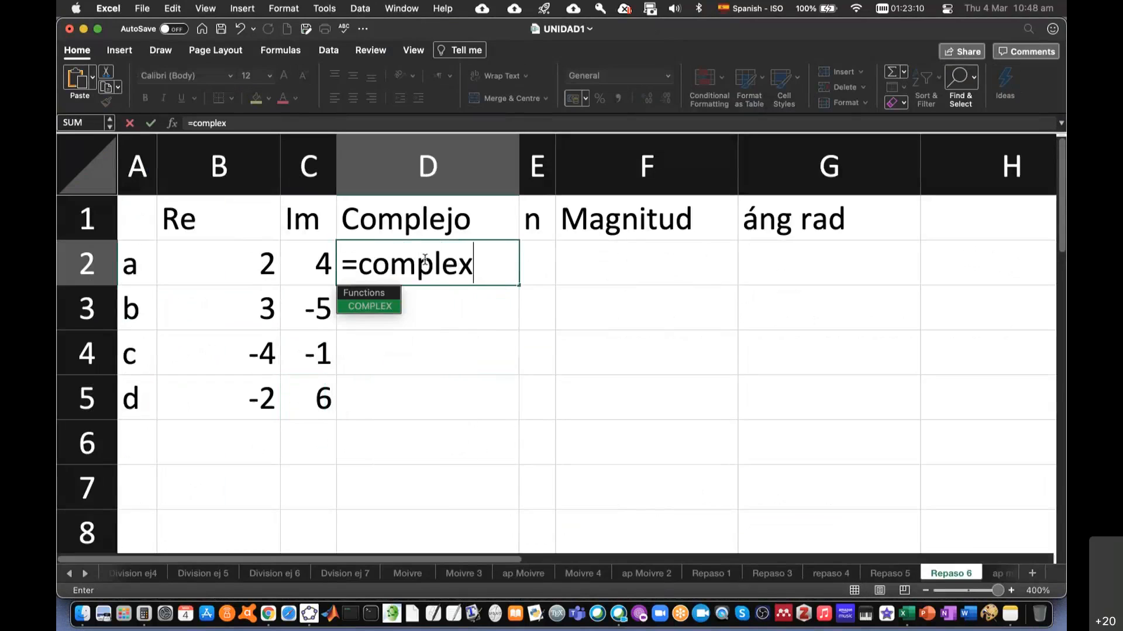
type("(")
left_click(266, 268)
type(",")
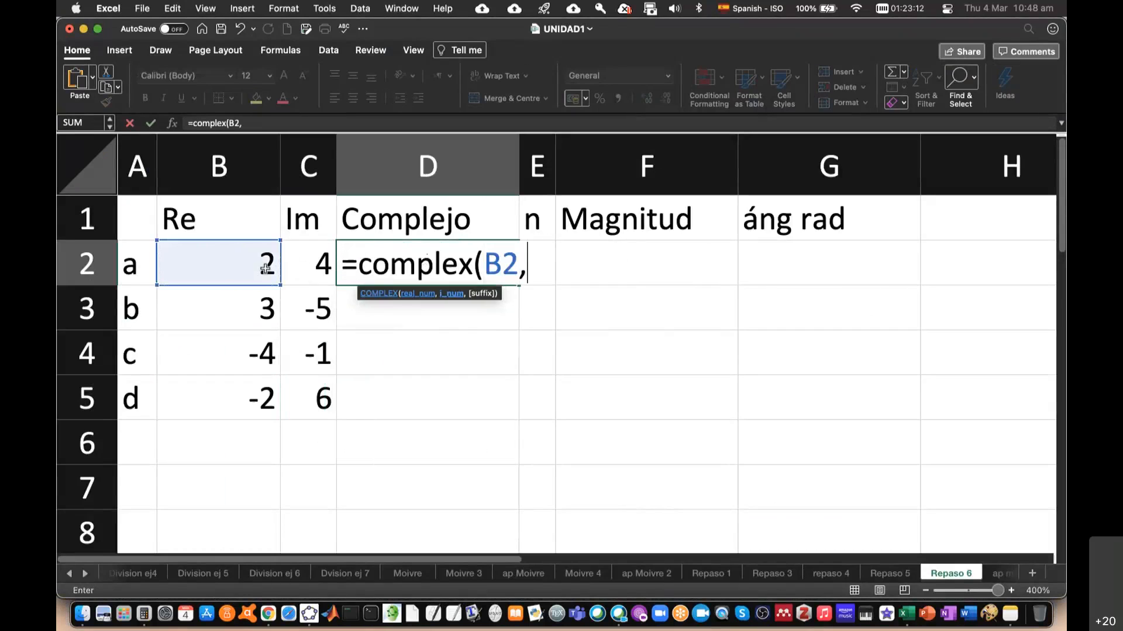
left_click(309, 264)
key("Return")
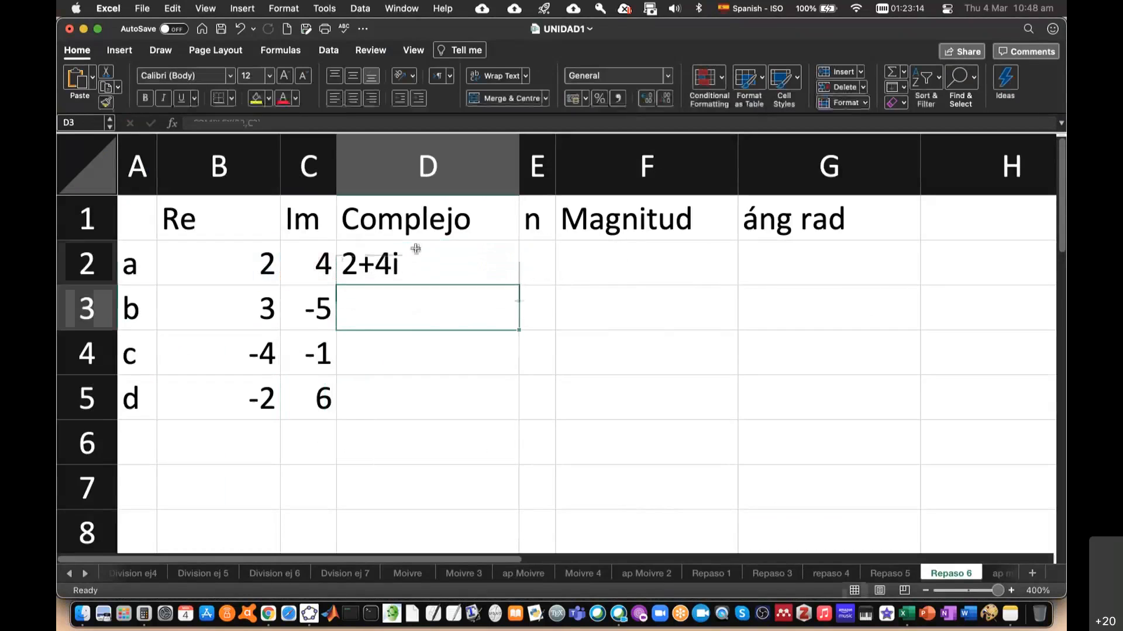
- Copy the COMPLEX formula from D2 down to rows b, c and d
left_click(509, 266)
left_click_drag(519, 286, 514, 414)
left_click(535, 389)
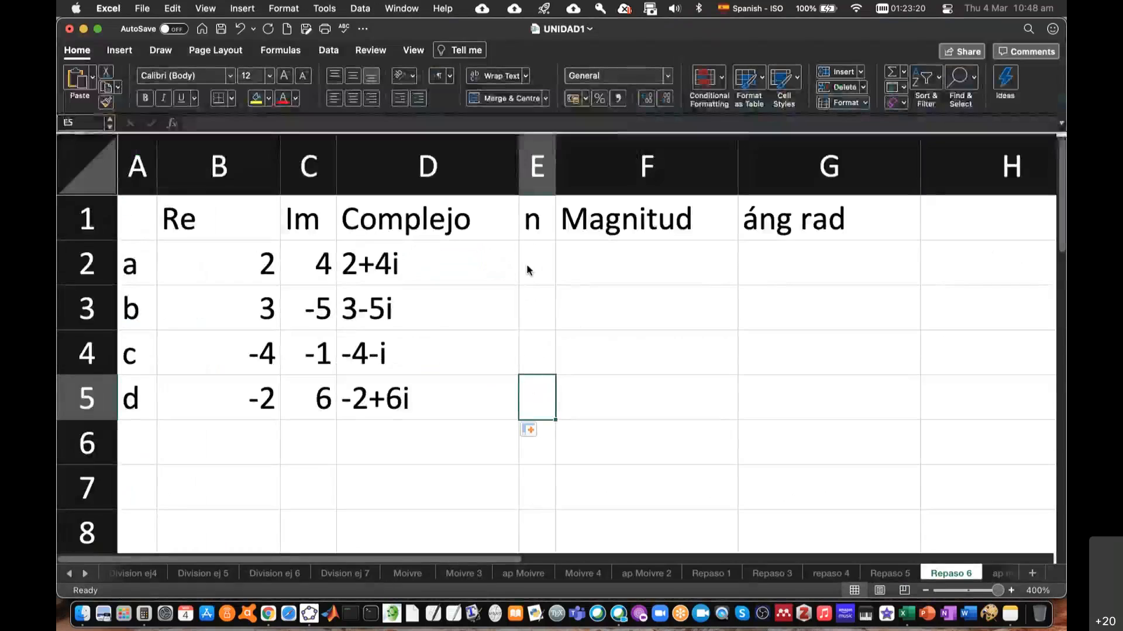
- Enter the exponents 0.3, 0.5 and 2.5 in column n for rows a, b and c
left_click(538, 265)
type("0.3")
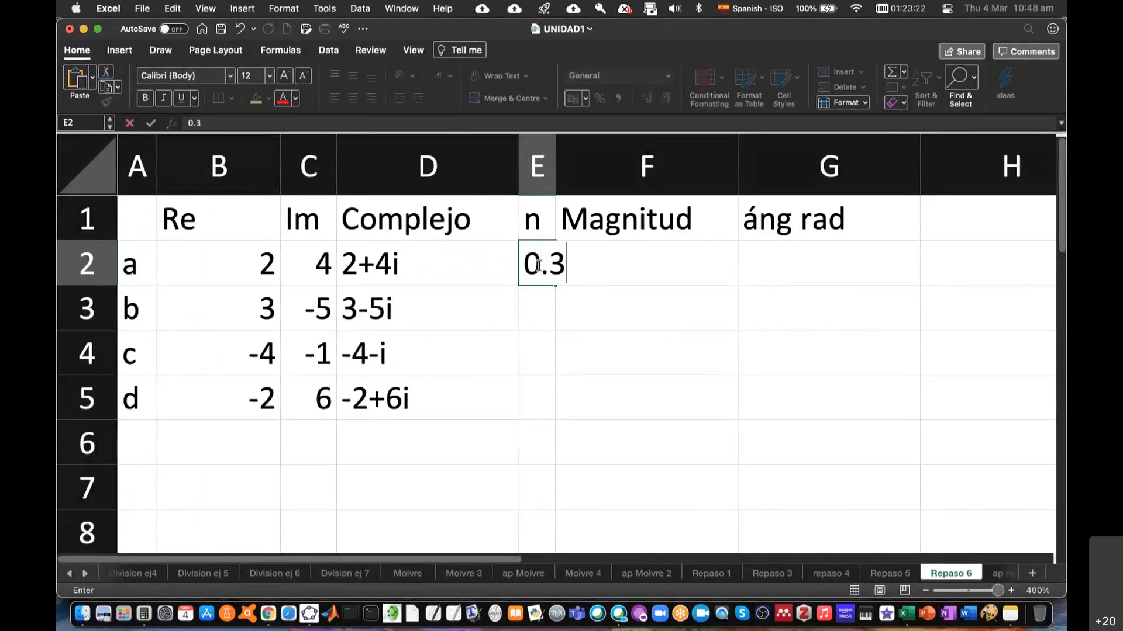
key("super+Tab")
key("super+Tab")
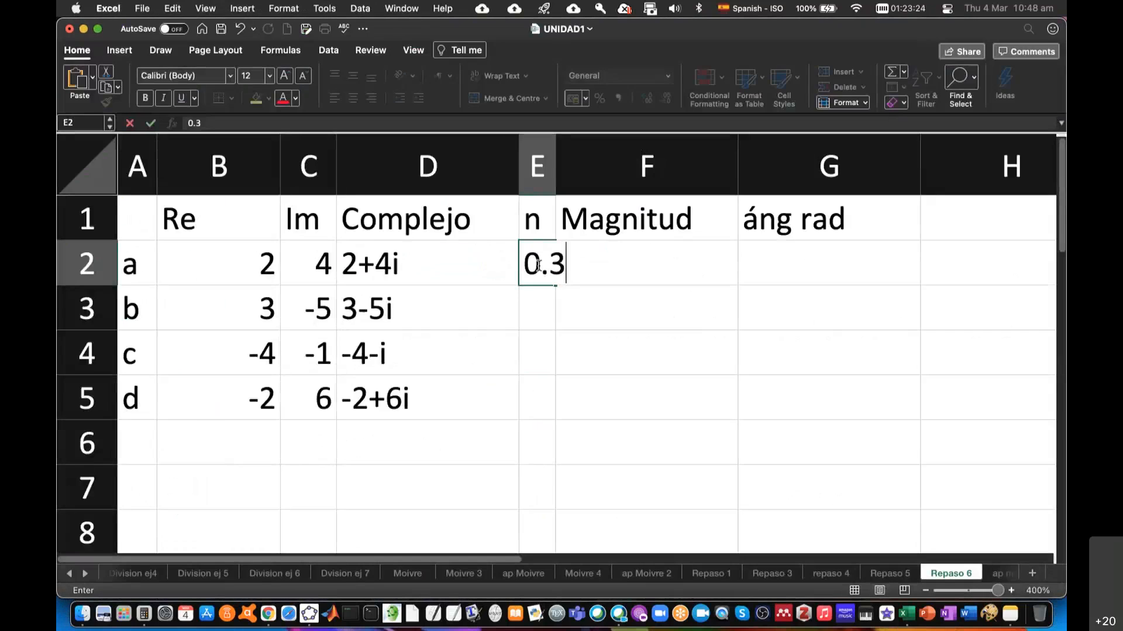
key("Return")
type("0")
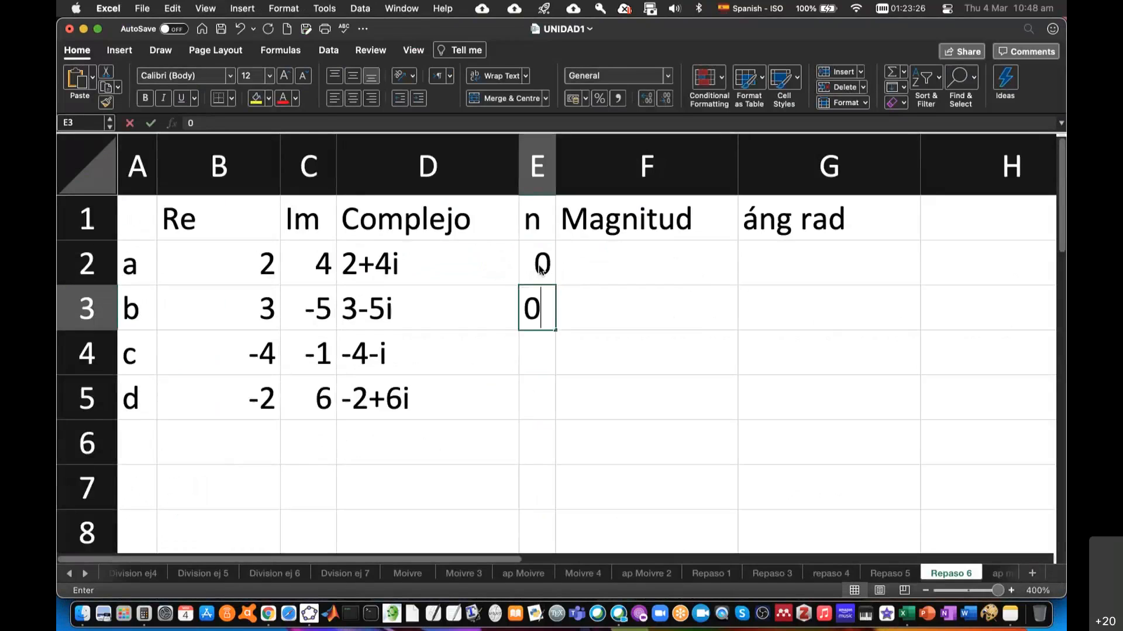
type(".5")
key("Return")
type("2.5")
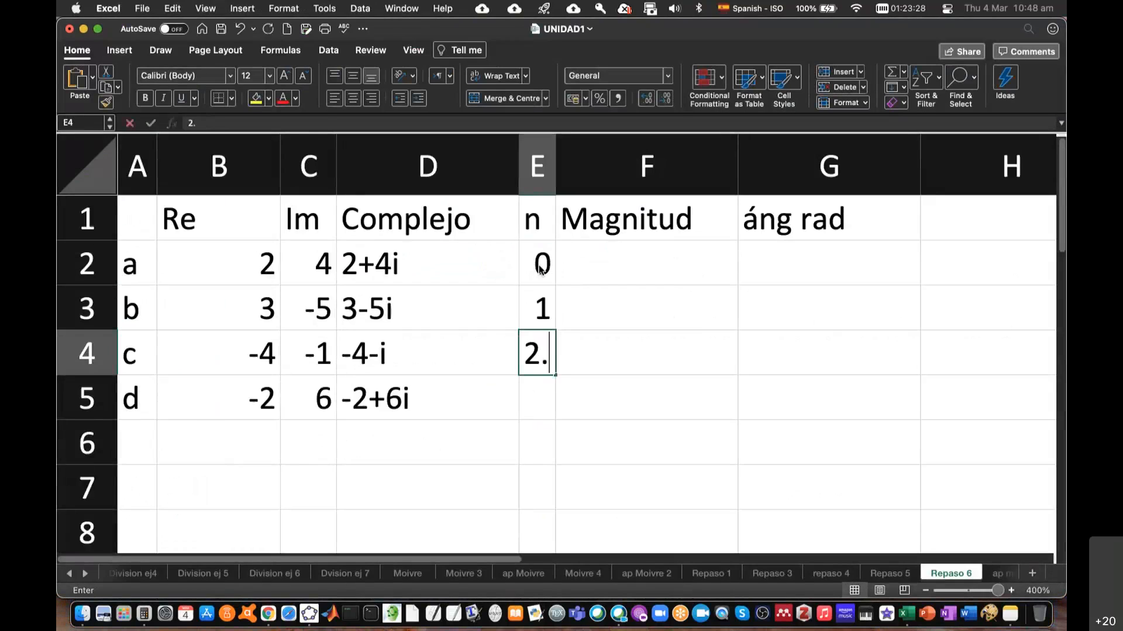
key("Return")
- Widen column E and enter 0.2 as row d's exponent
left_click_drag(552, 185, 590, 182)
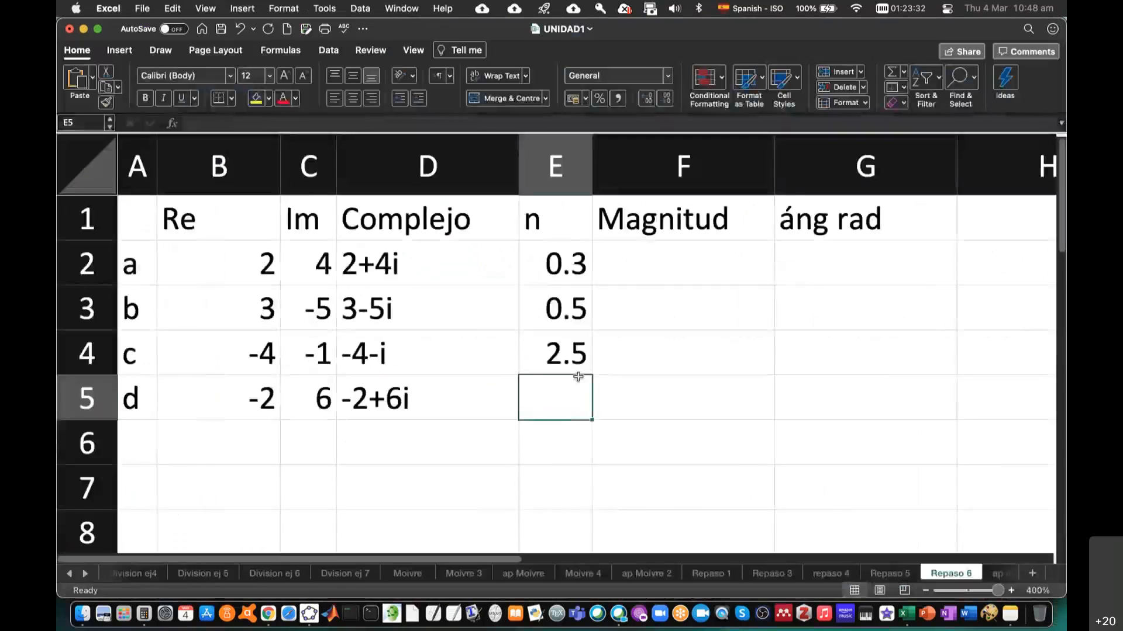
type("0.2")
key("Return")
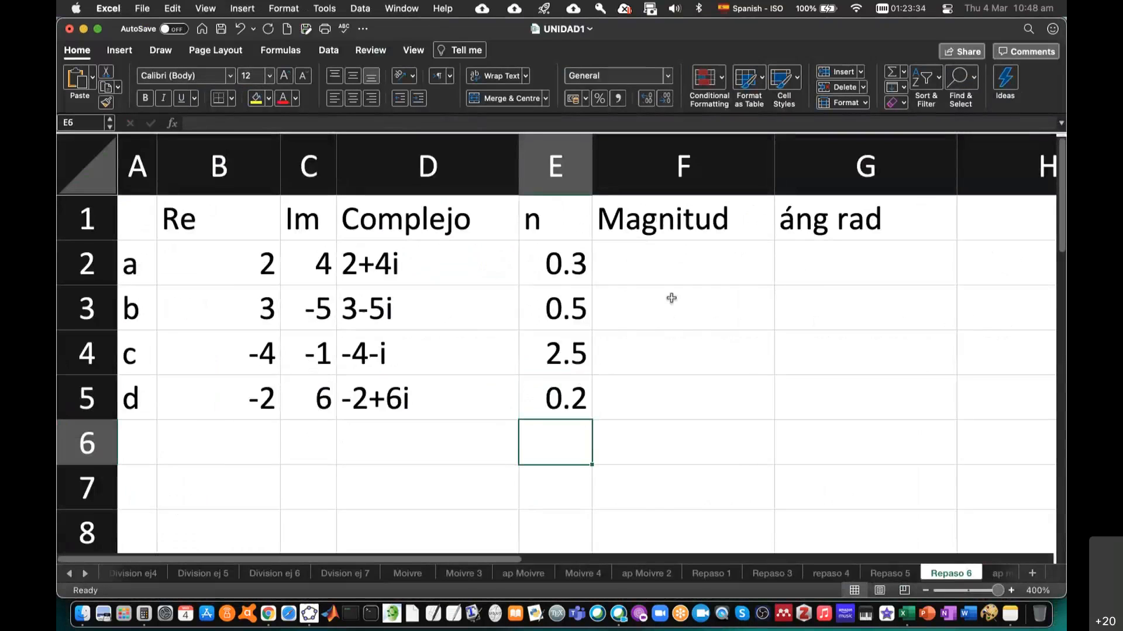
- Calculate row a's magnitude in F2 as the square root of B2 squared plus C2 squared, =sqrt(B2^2+C2^2)
left_click(666, 262)
type("=")
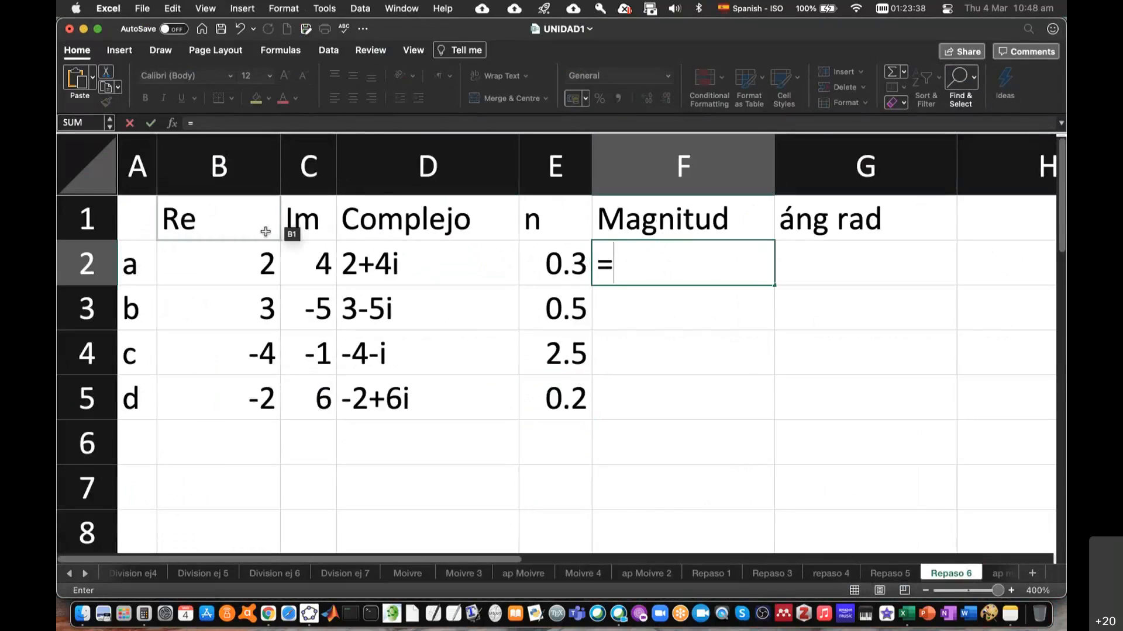
type("sqrt(")
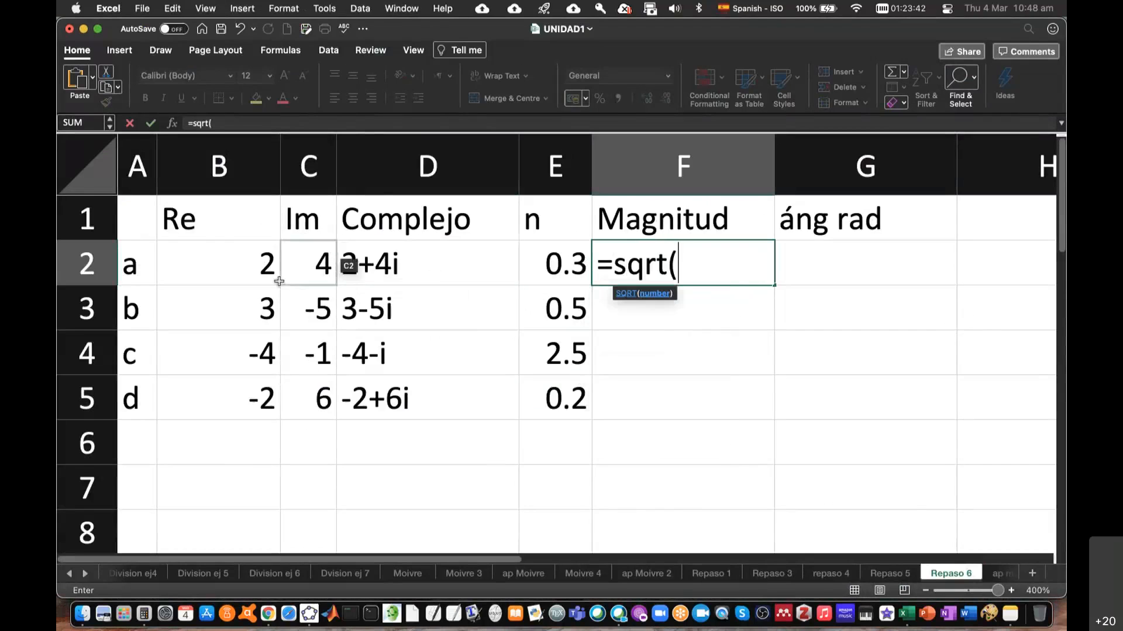
left_click(263, 269)
type("^2+")
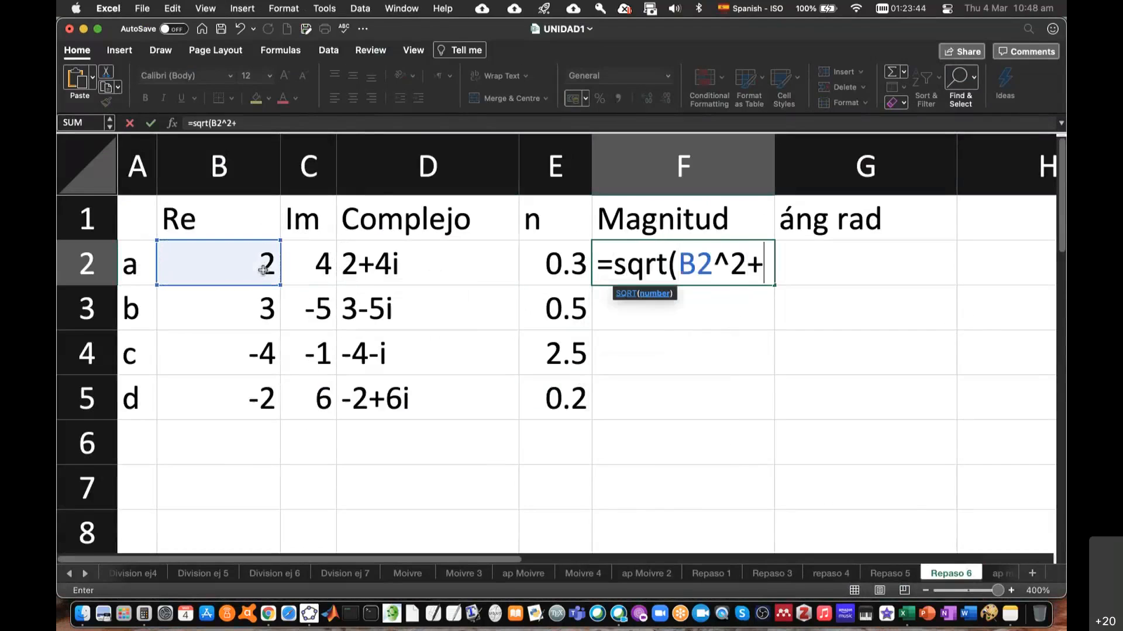
left_click(313, 261)
type("^2")
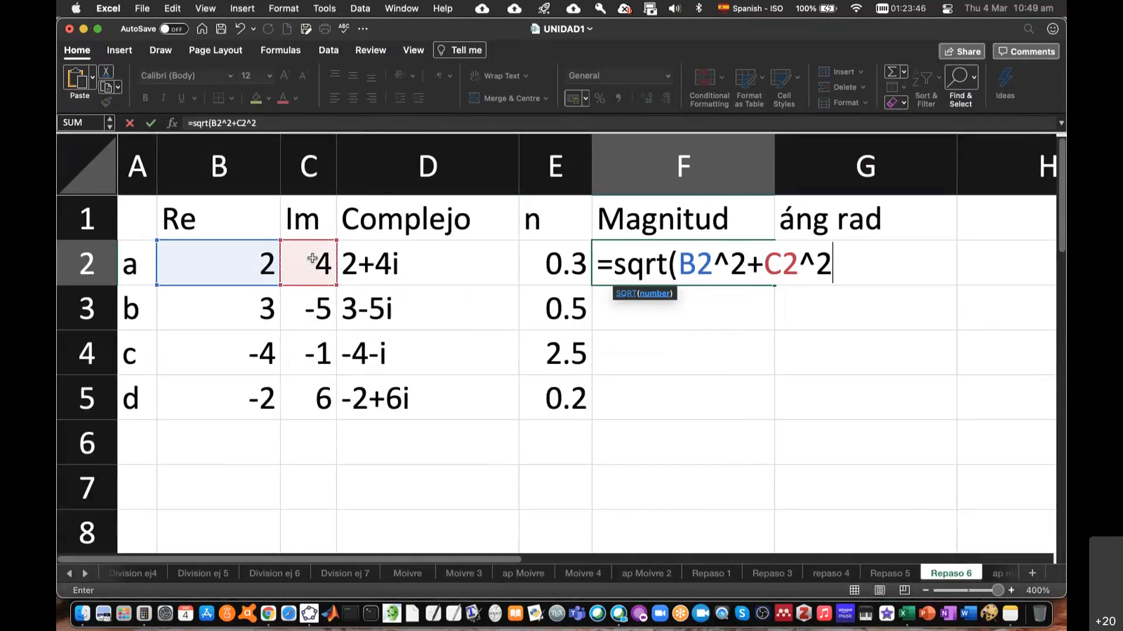
type(")")
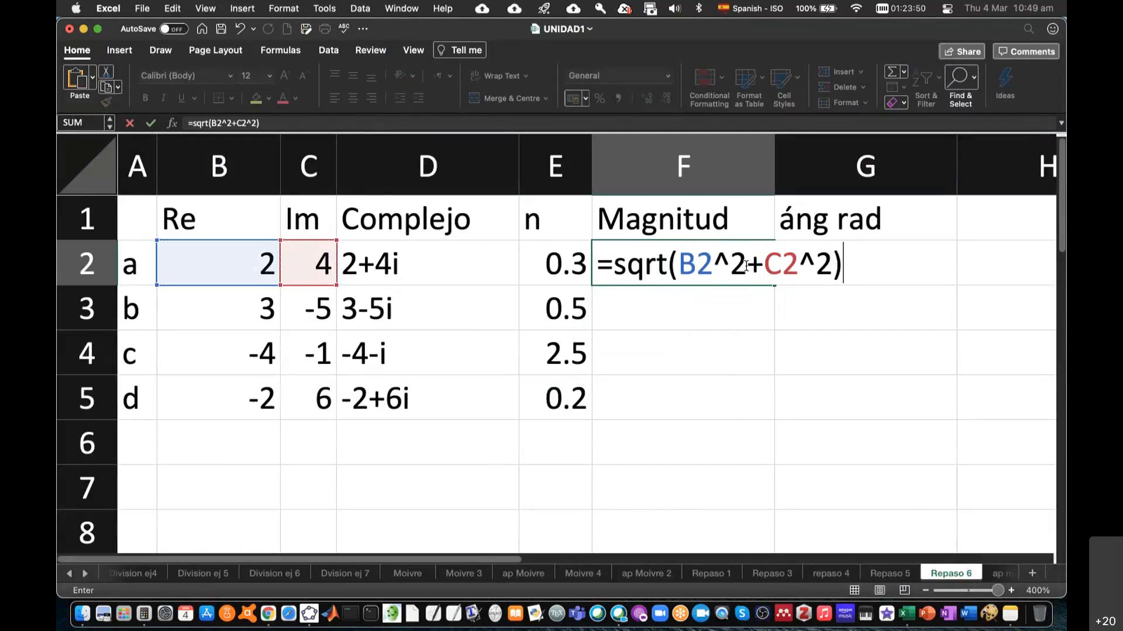
key("Return")
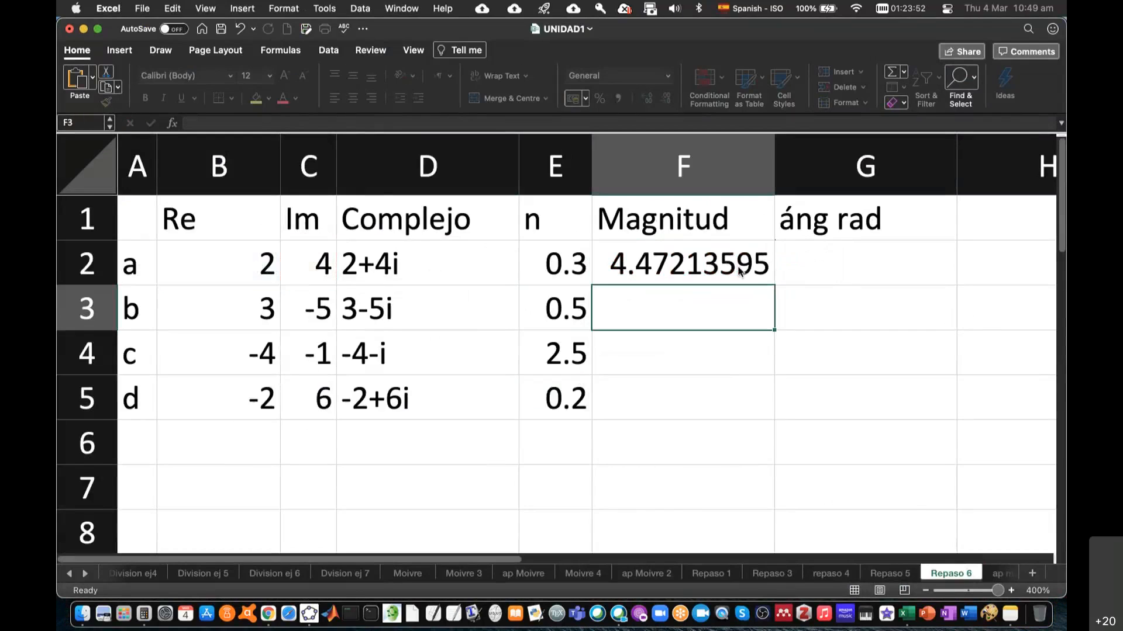
- Copy the magnitude formula from F2 down to rows b, c and d
left_click(740, 263)
left_click_drag(777, 285, 773, 406)
left_click(852, 323)
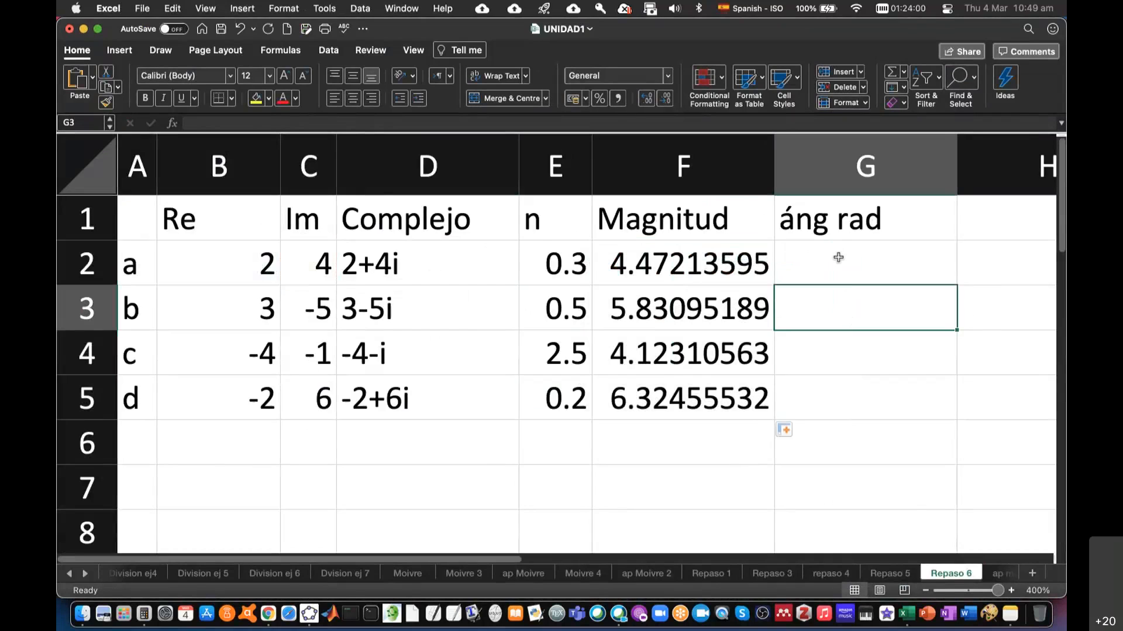
- Calculate row a's angle in radians in G2 with IMARGUMENT applied to the complex number in D2
mouse_move(838, 257)
left_mouse_down()
mouse_move(832, 396)
mouse_move(834, 270)
left_mouse_up()
type("=")
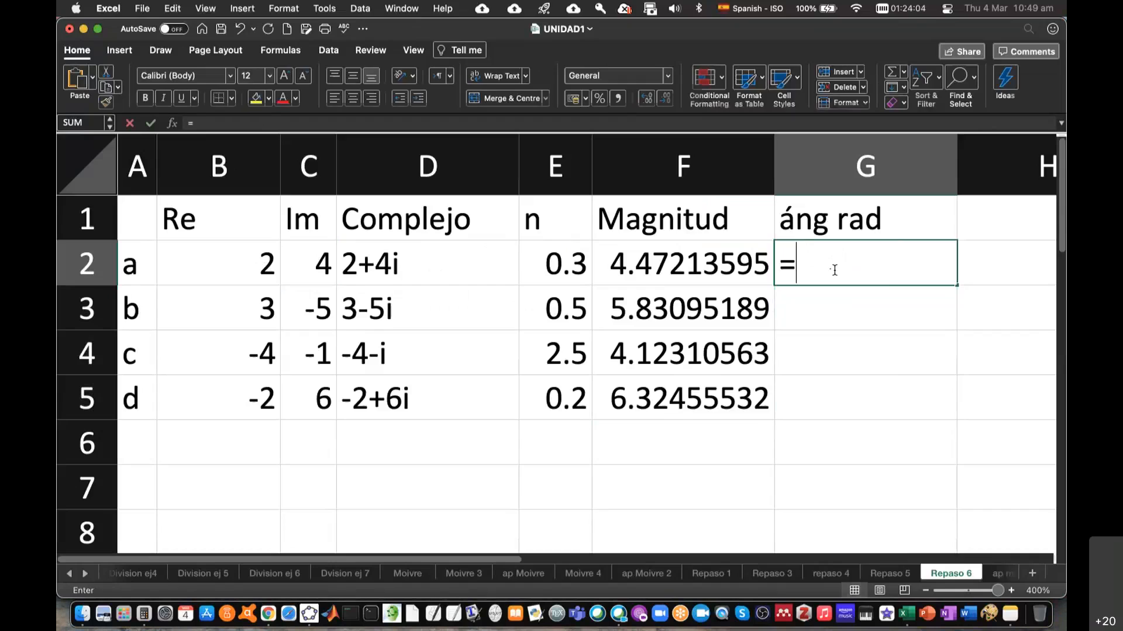
type("imargu")
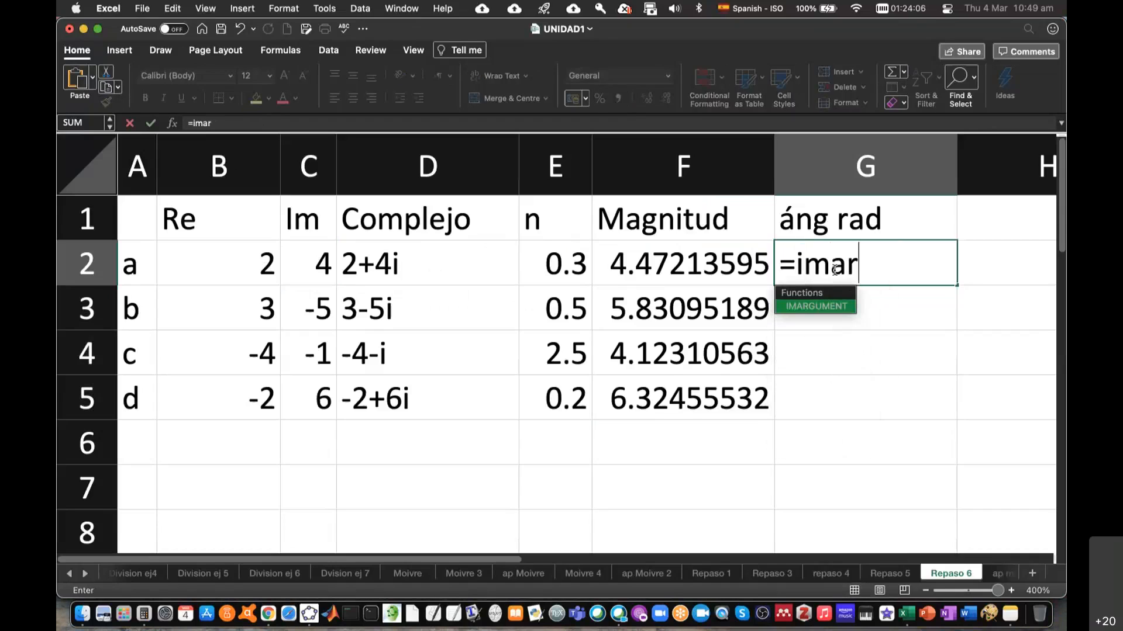
double_click(840, 308)
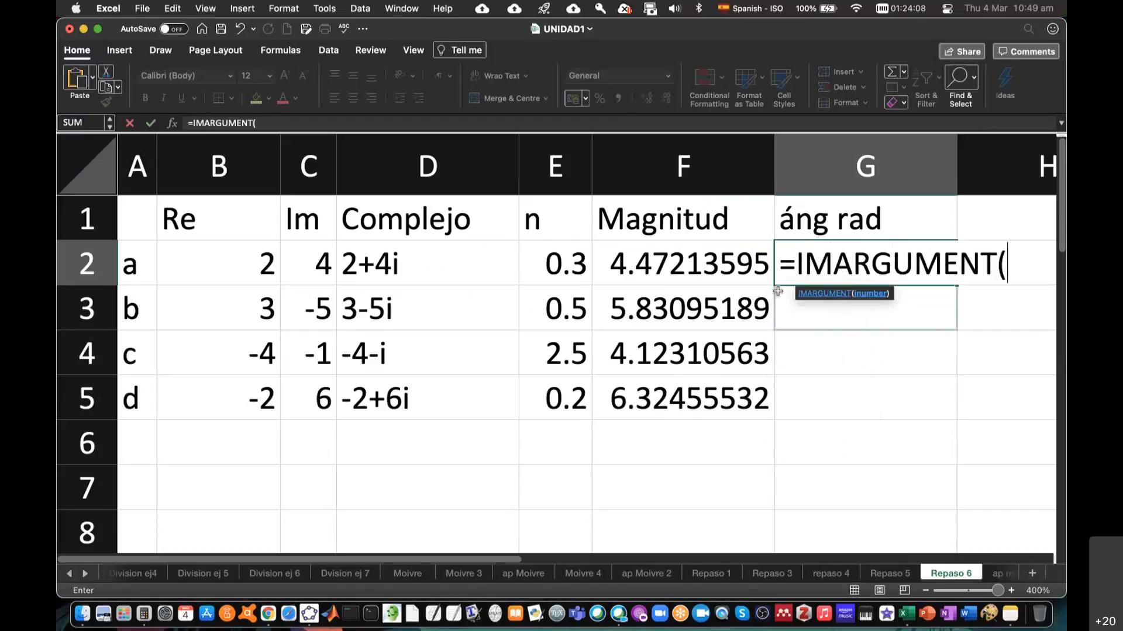
left_click(445, 263)
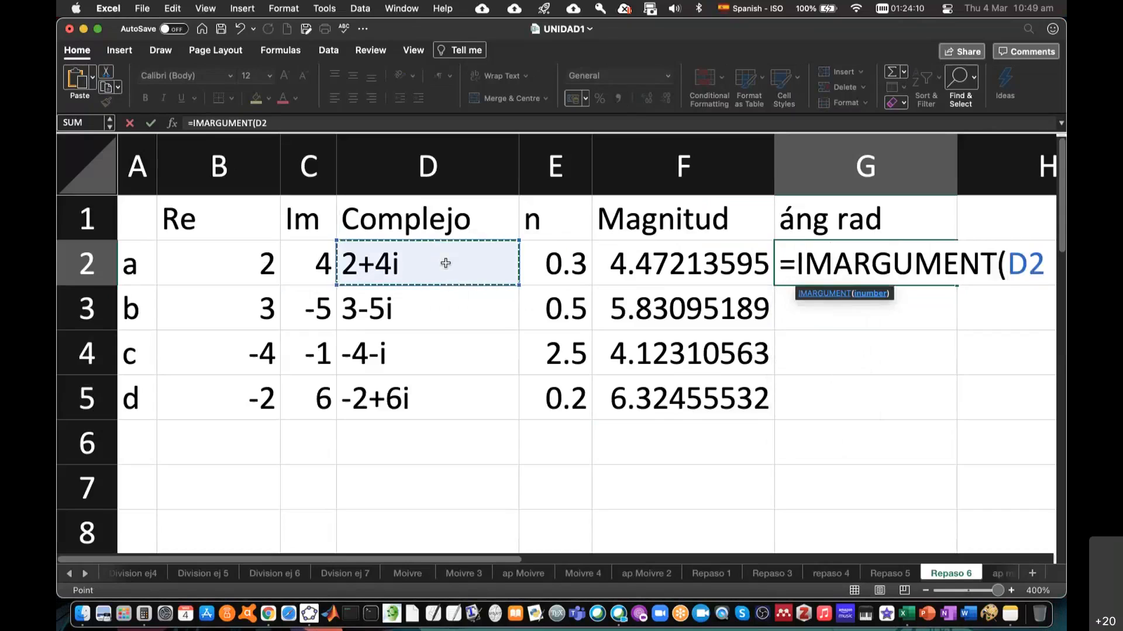
key("Return")
- Copy the IMARGUMENT formula from G2 down to rows b, c and d
left_click(831, 257)
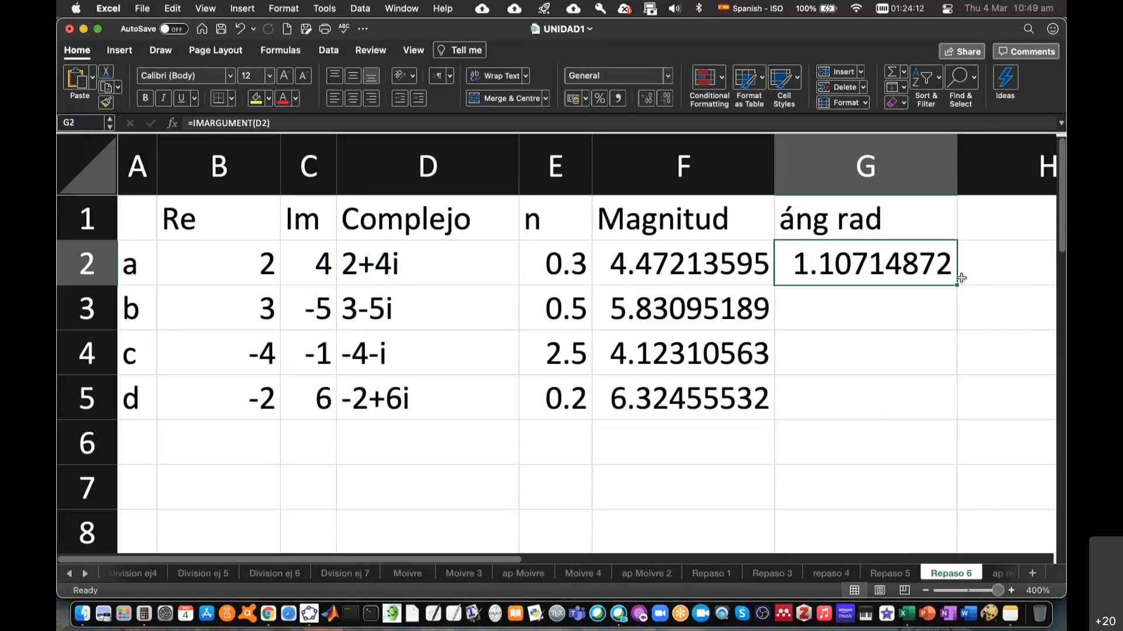
left_click_drag(957, 286, 954, 415)
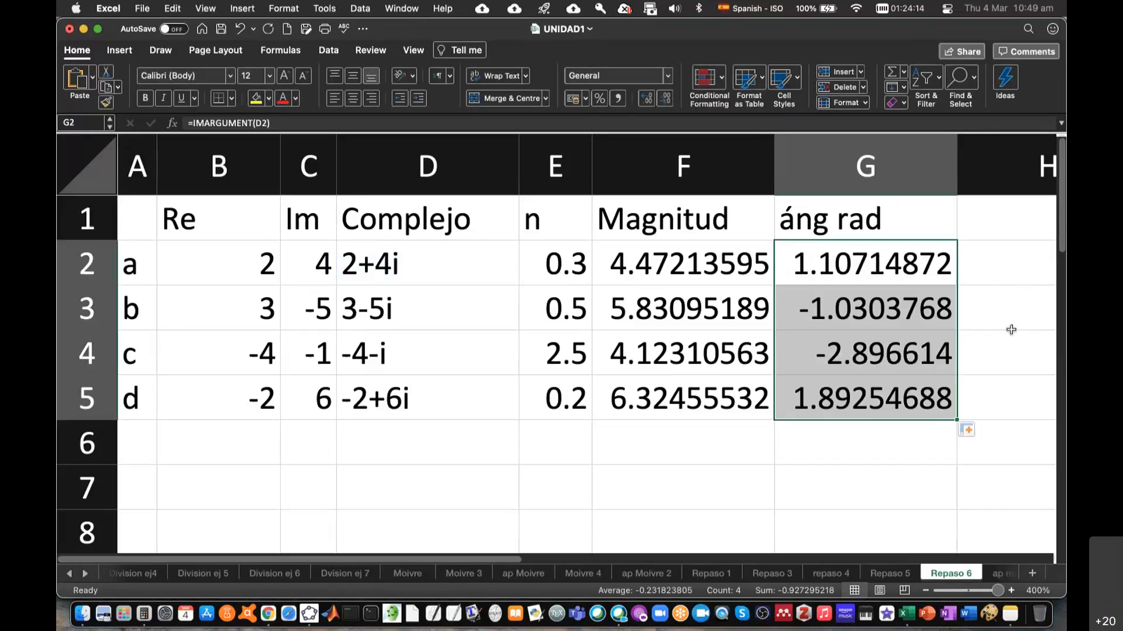
left_click(1011, 329)
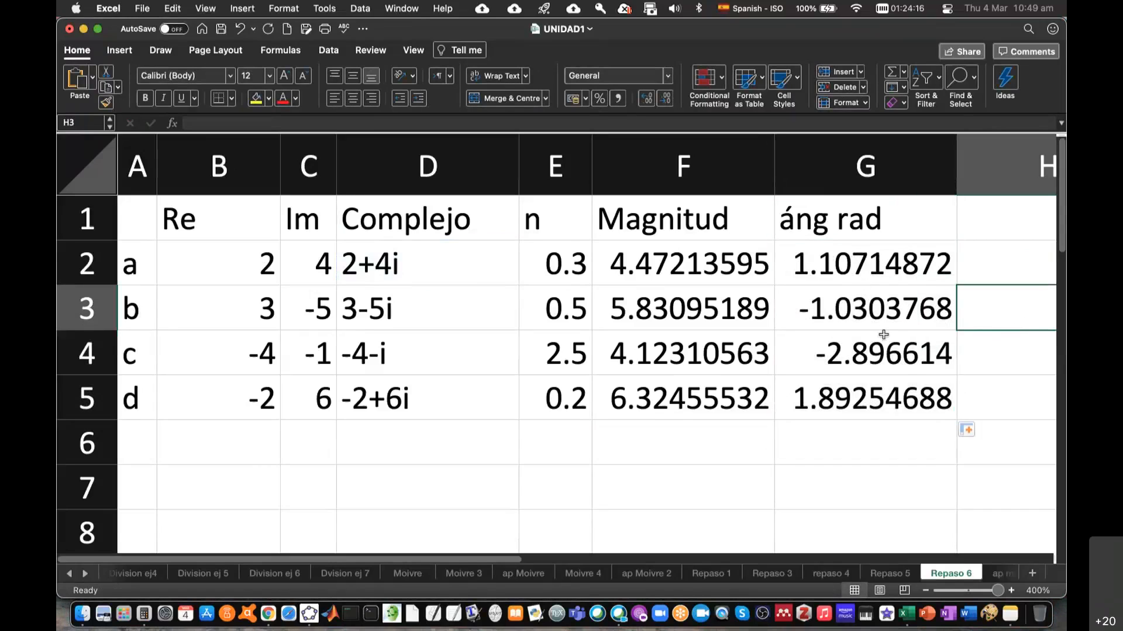
- Compare the four radian angles in column G with the angles worked out for each number in the Overleaf document
key("super+Tab")
scroll(842, 386, "down", 5)
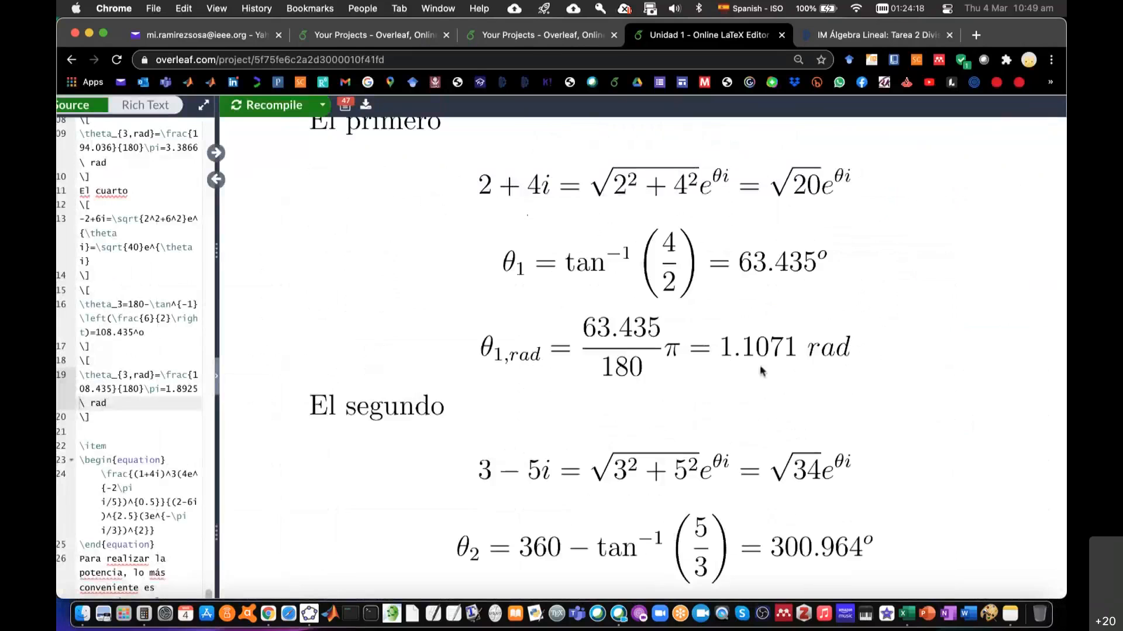
key("super+Tab")
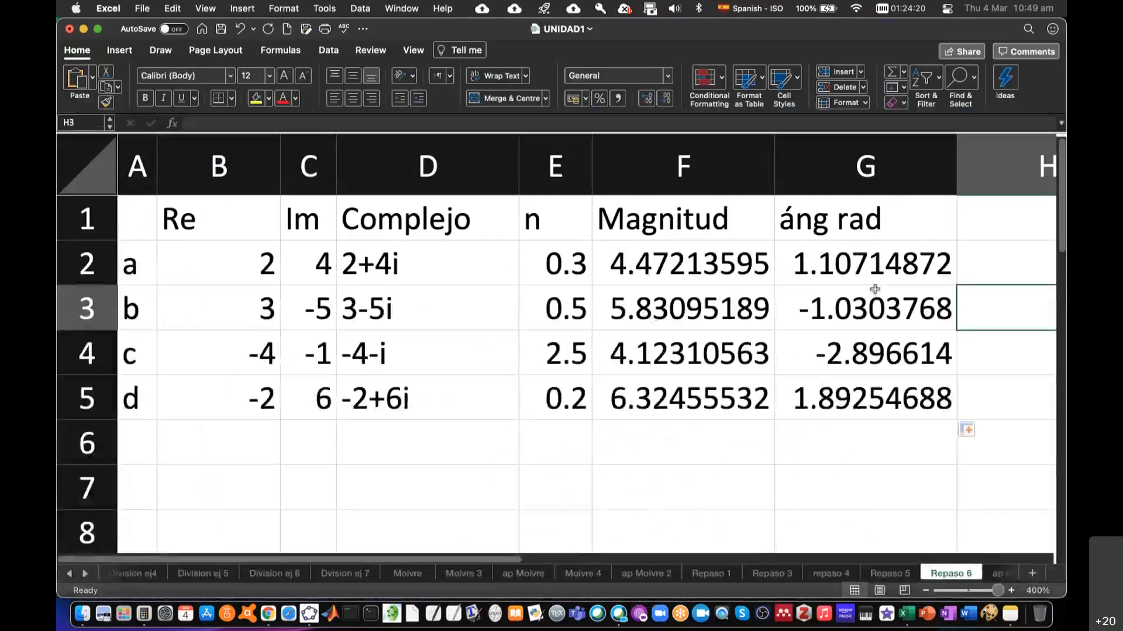
key("super+Tab")
scroll(869, 327, "up", 3)
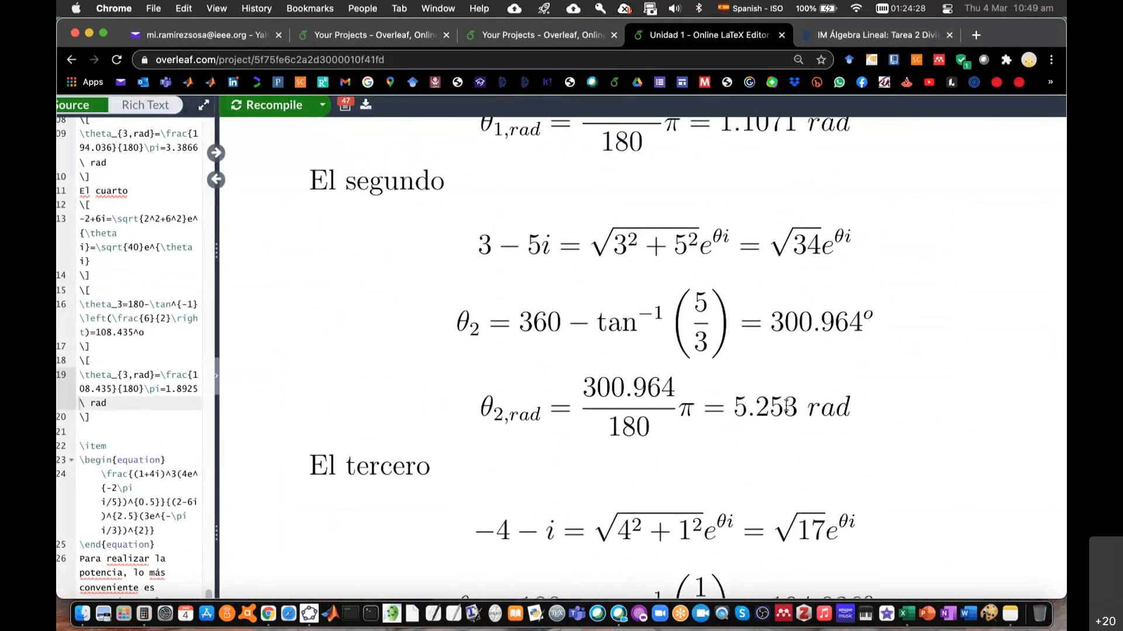
key("super+Tab")
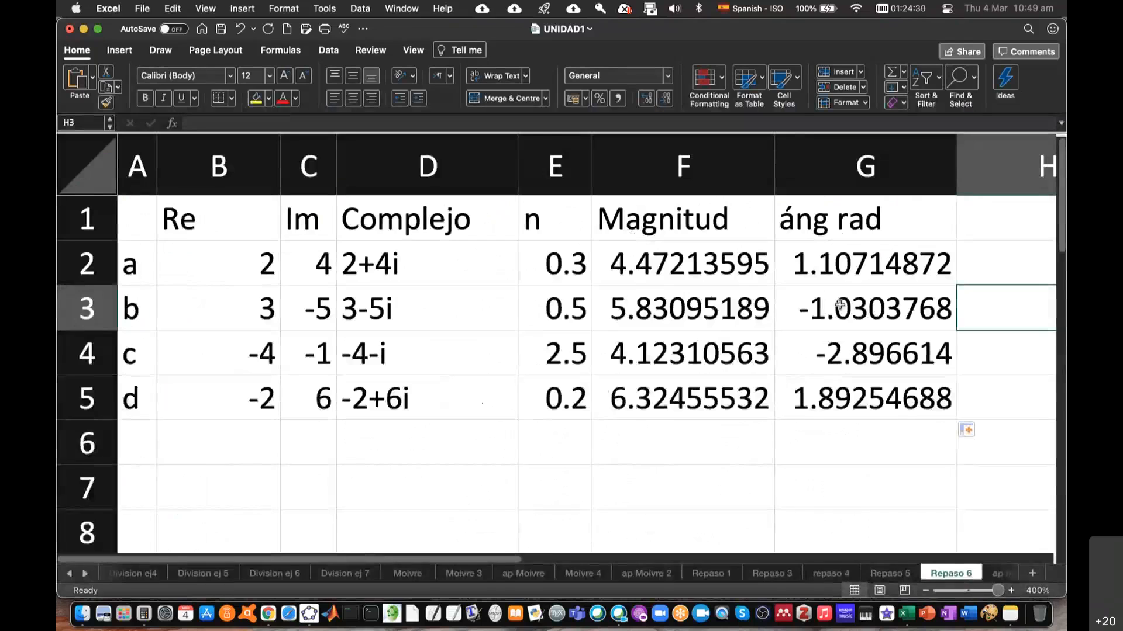
key("super+Tab")
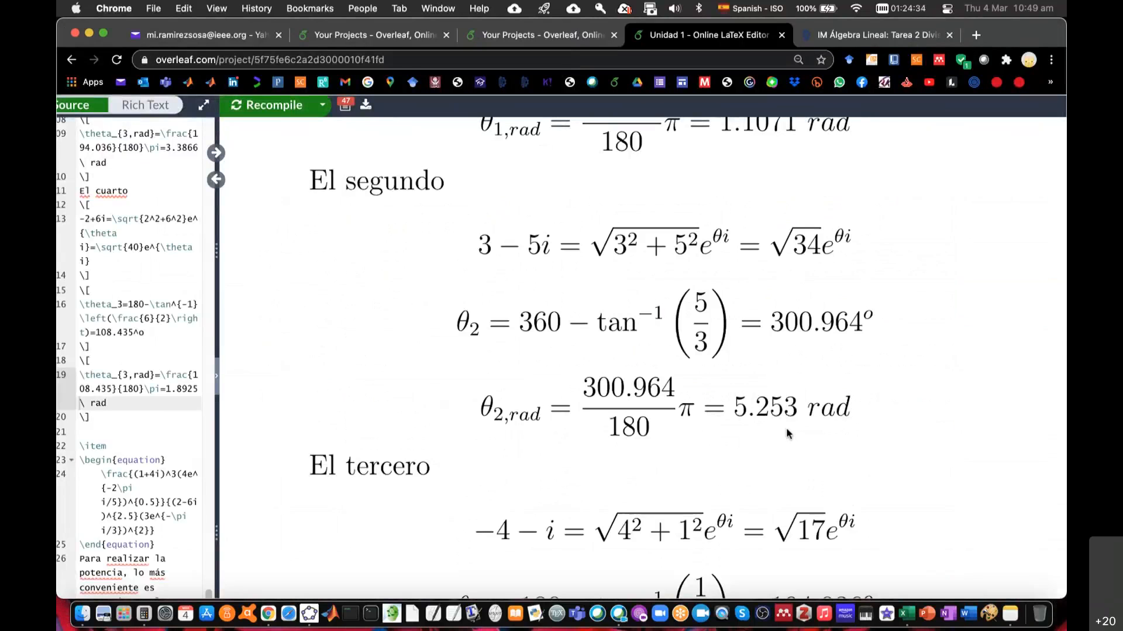
key("super+Tab")
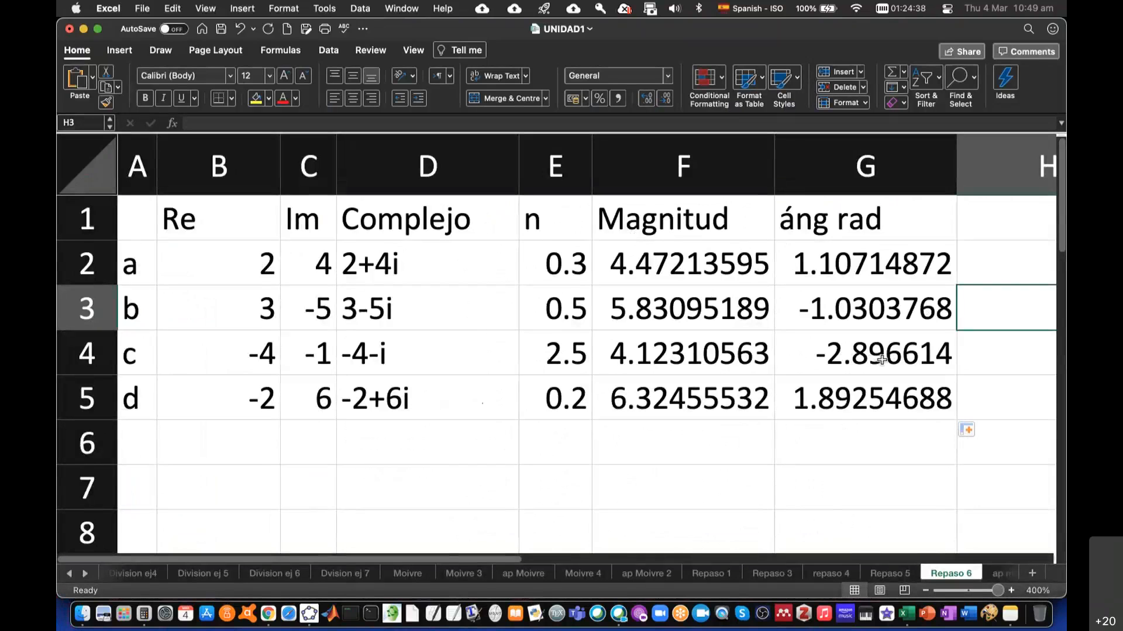
key("super+Tab")
scroll(821, 460, "up", 2)
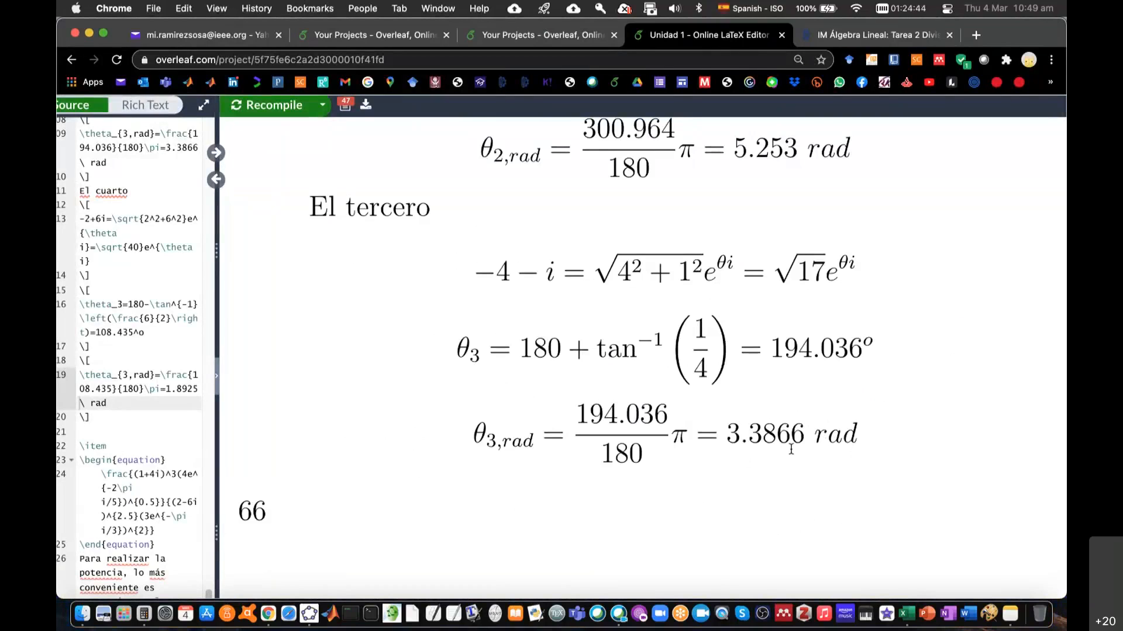
key("super+Tab")
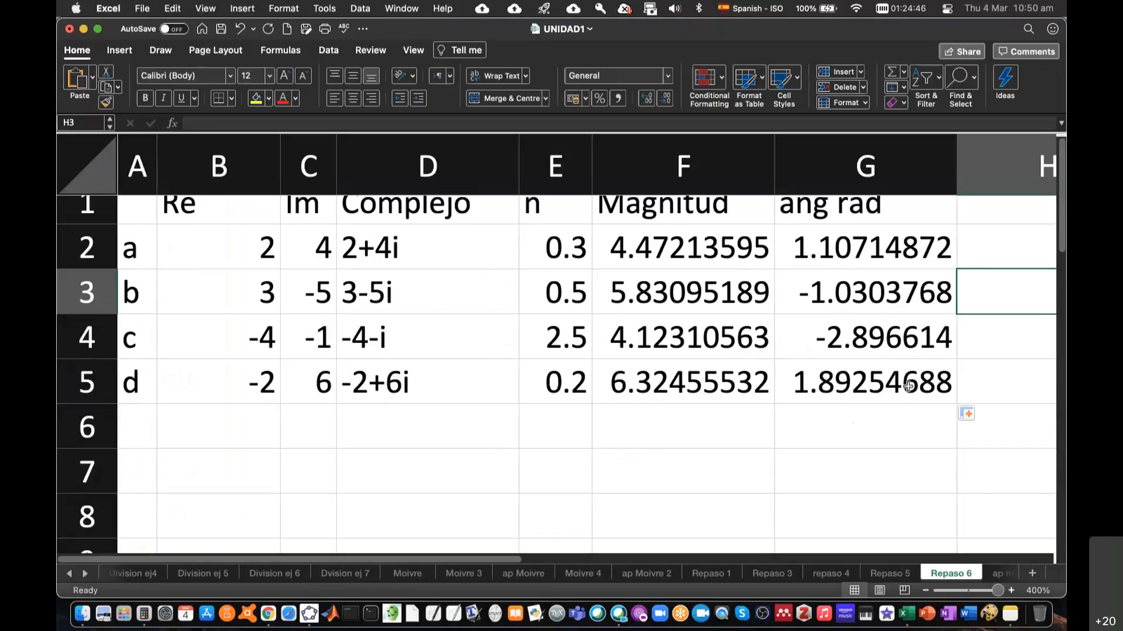
key("super+Tab")
scroll(826, 450, "down", 3)
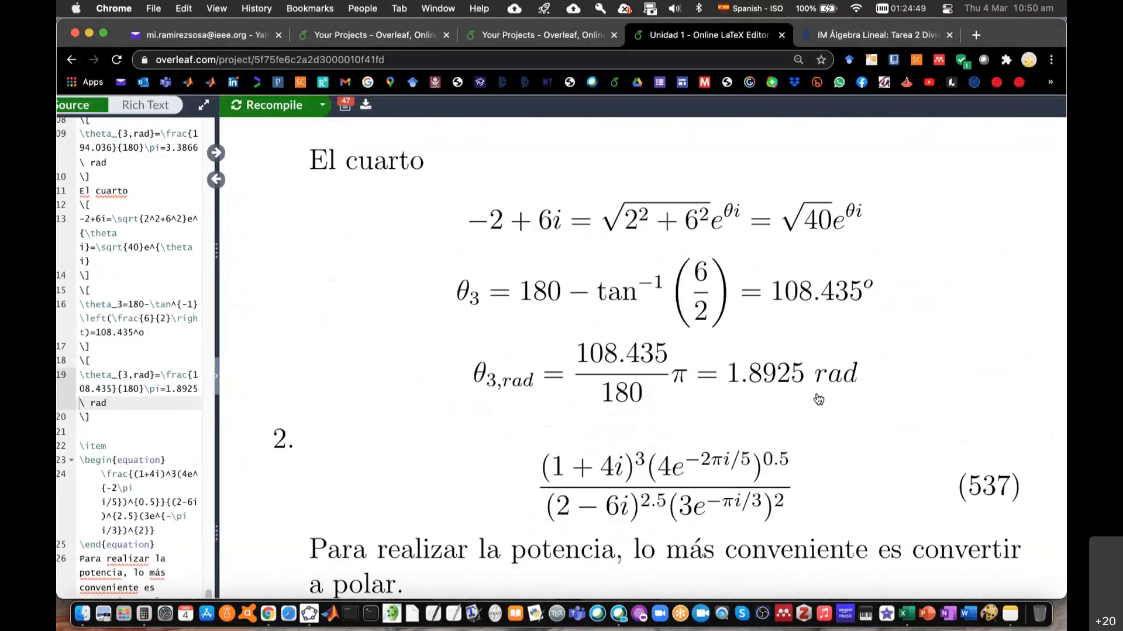
- Back in Excel, widen column G and add the heading "áng deg" in H1
key("super+Tab")
left_click_drag(962, 175, 990, 176)
scroll(880, 389, "right", 5)
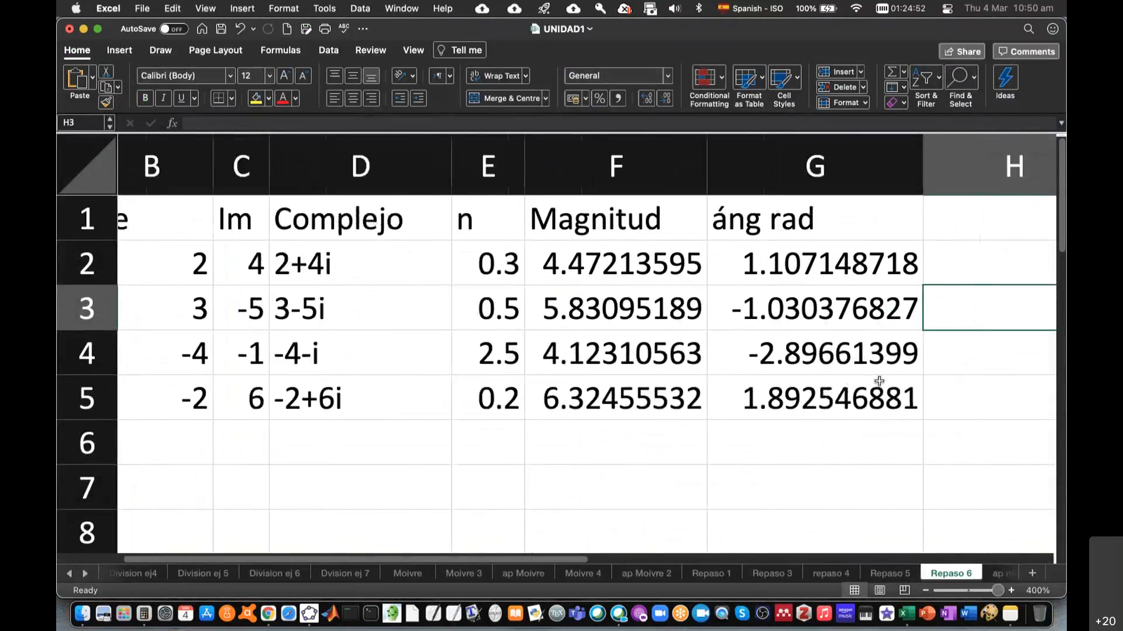
left_click(870, 225)
type("=d")
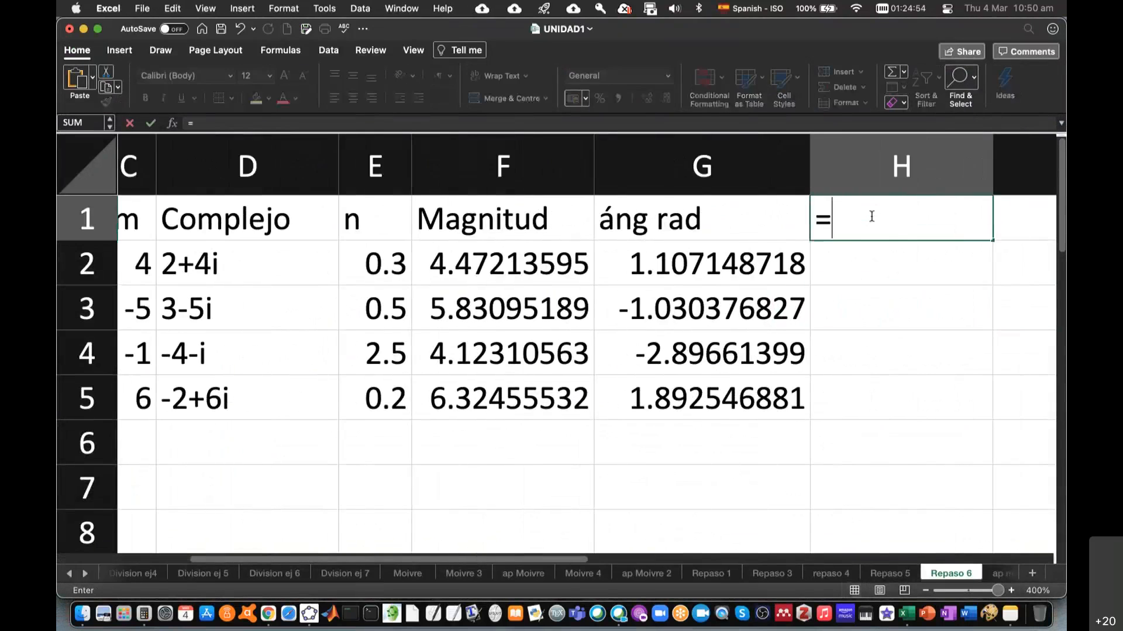
key("BackSpace")
key("BackSpace")
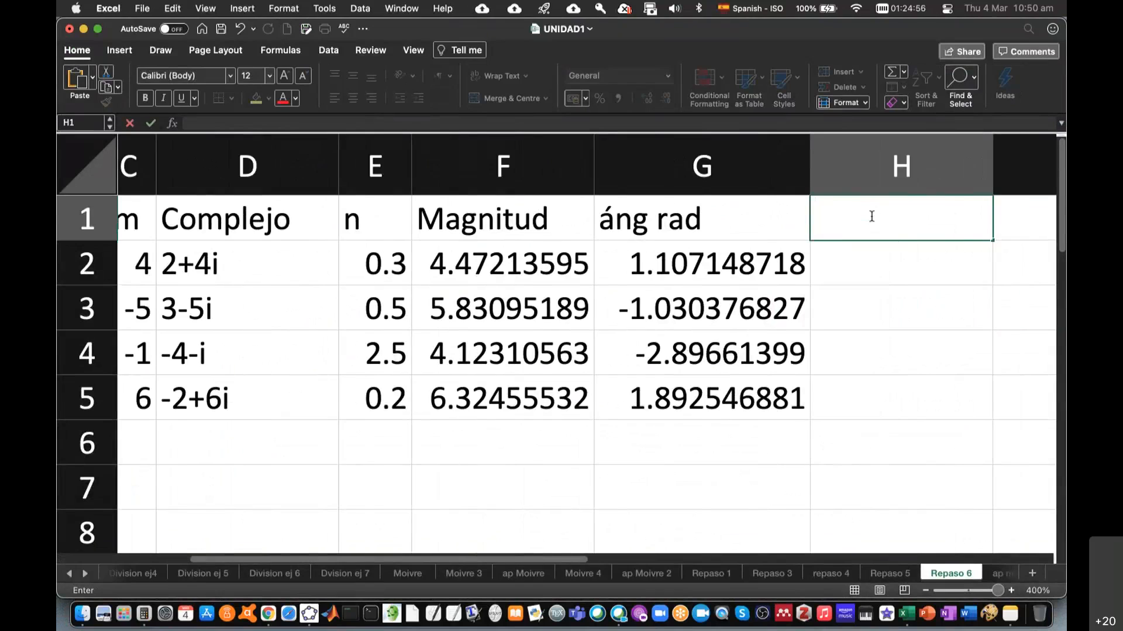
type("áng deg")
- Convert row a's angle to degrees in H2 with the DEGREES function applied to G2
left_click(888, 266)
type("=de")
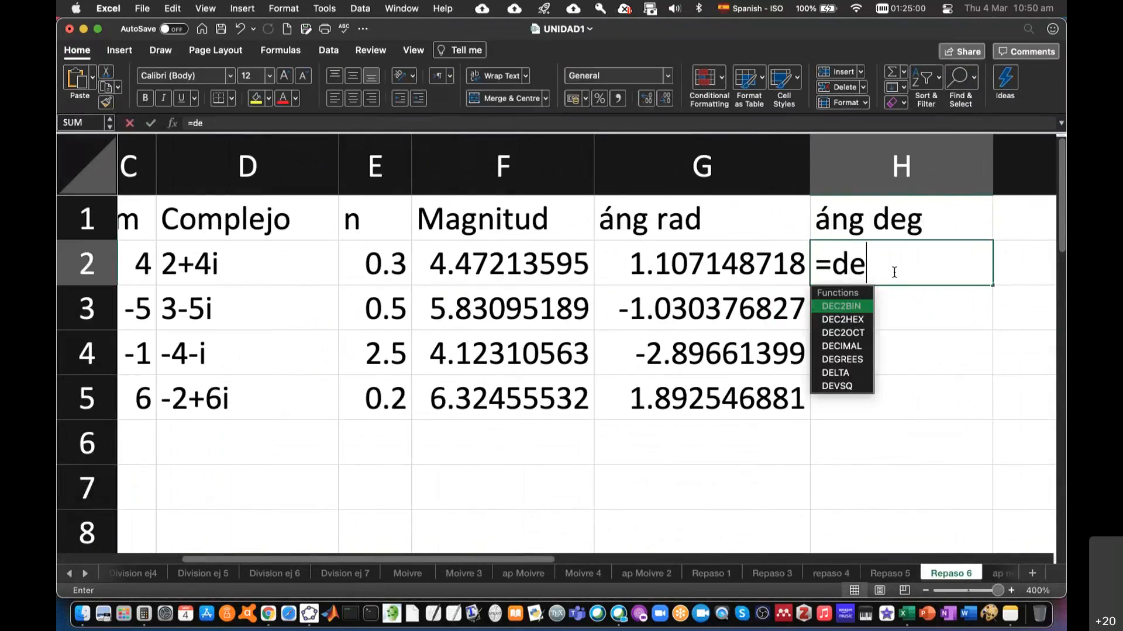
type("grees(")
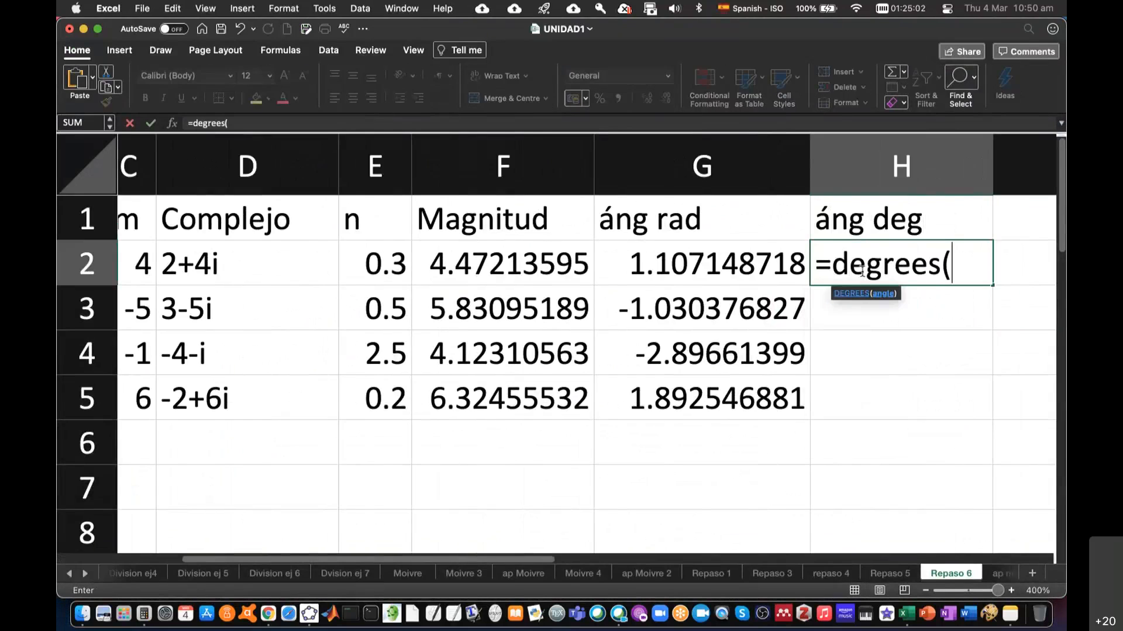
left_click(750, 268)
type(")")
key("Return")
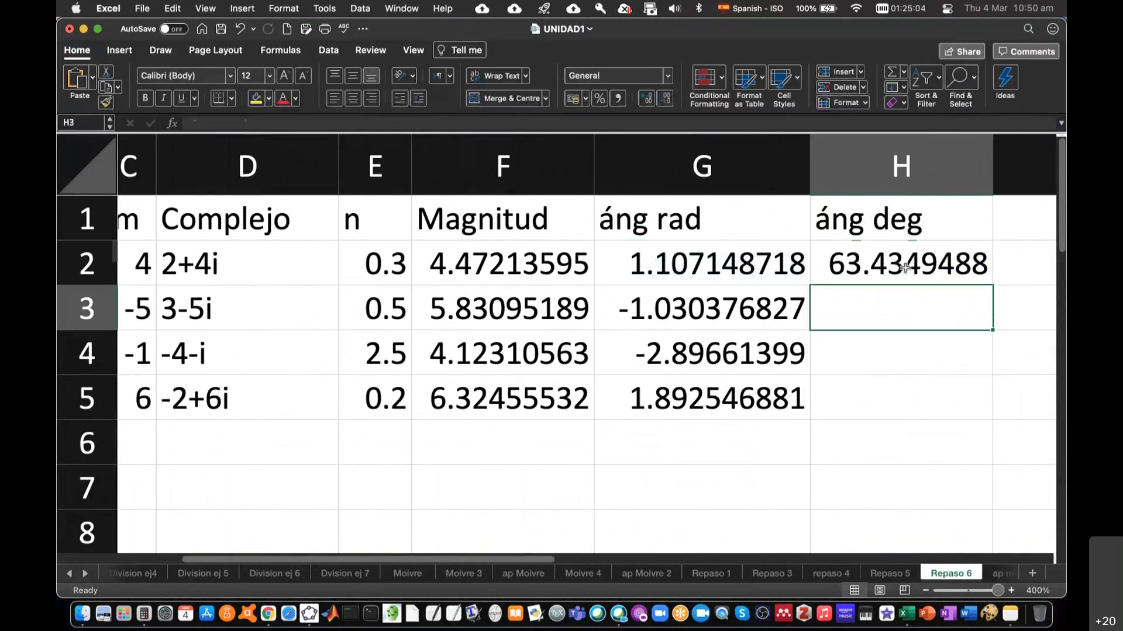
- Copy the DEGREES formula from H2 down to rows b, c and d
left_click(984, 284)
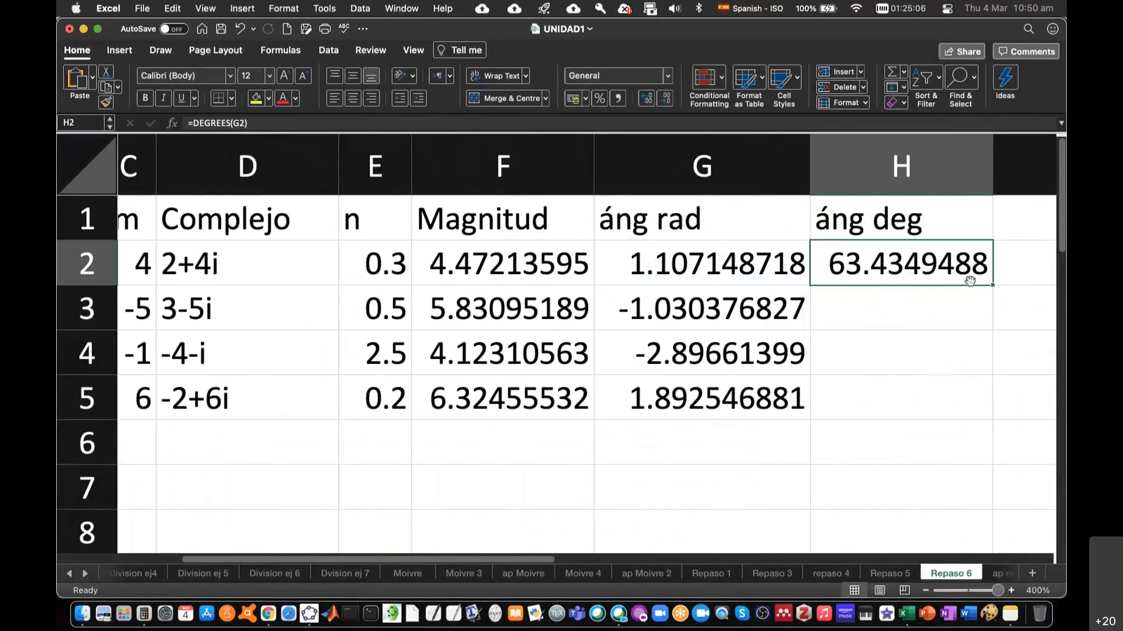
left_click_drag(993, 287, 994, 413)
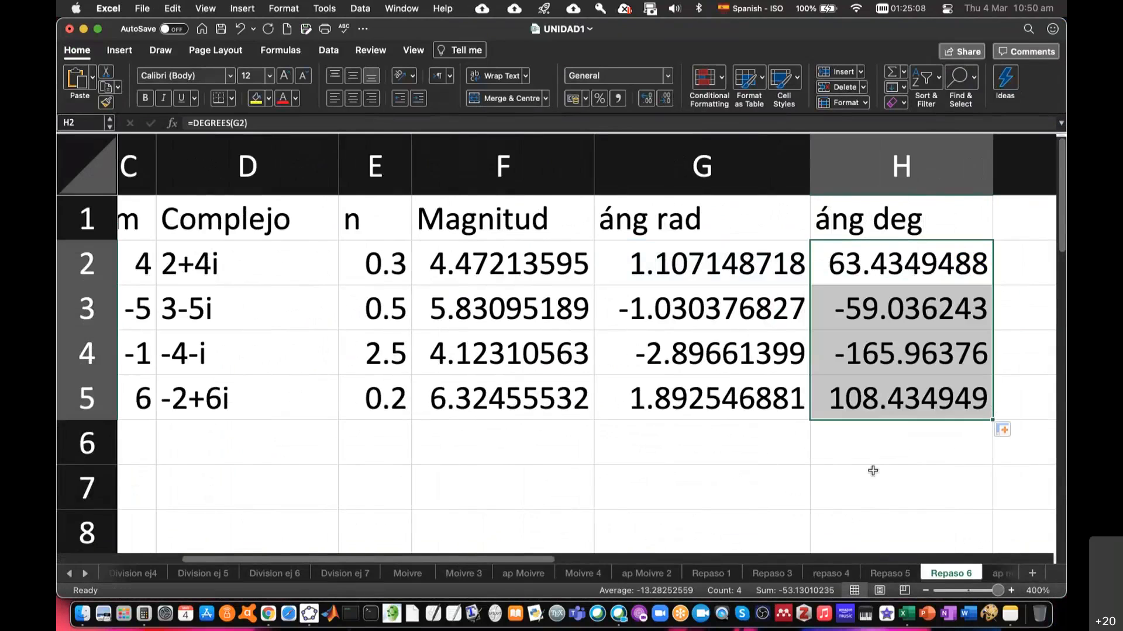
scroll(873, 471, "right", 4)
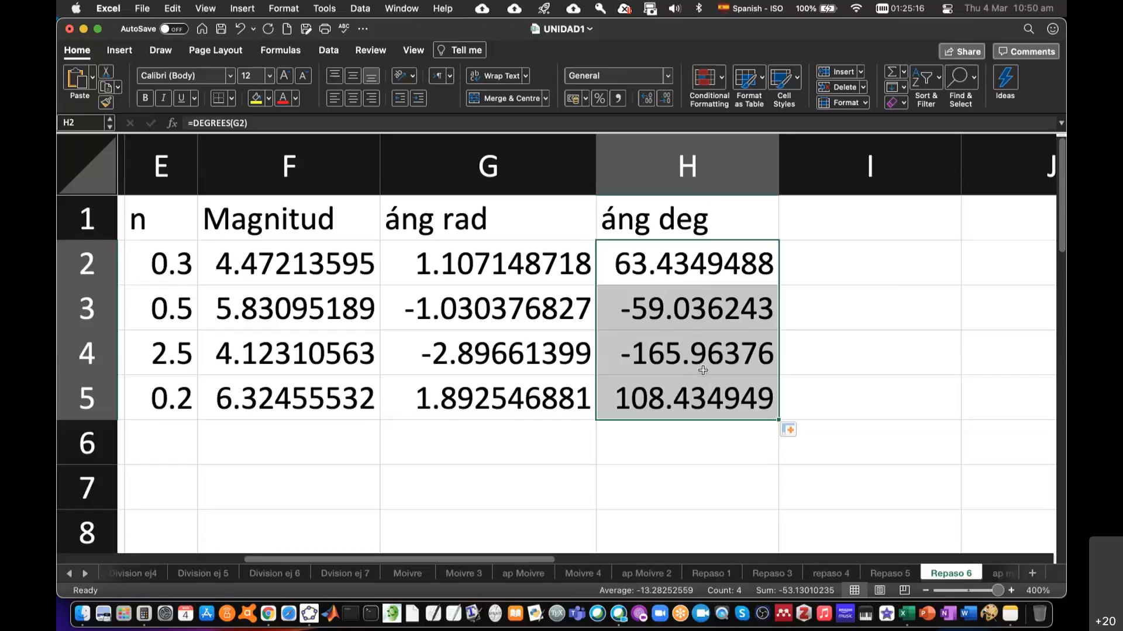
- Add the heading "áng equ" in I1 for a column of equivalent angles
left_click(819, 220)
type("äng")
key("BackSpace")
key("BackSpace")
key("BackSpace")
key("BackSpace")
type("án")
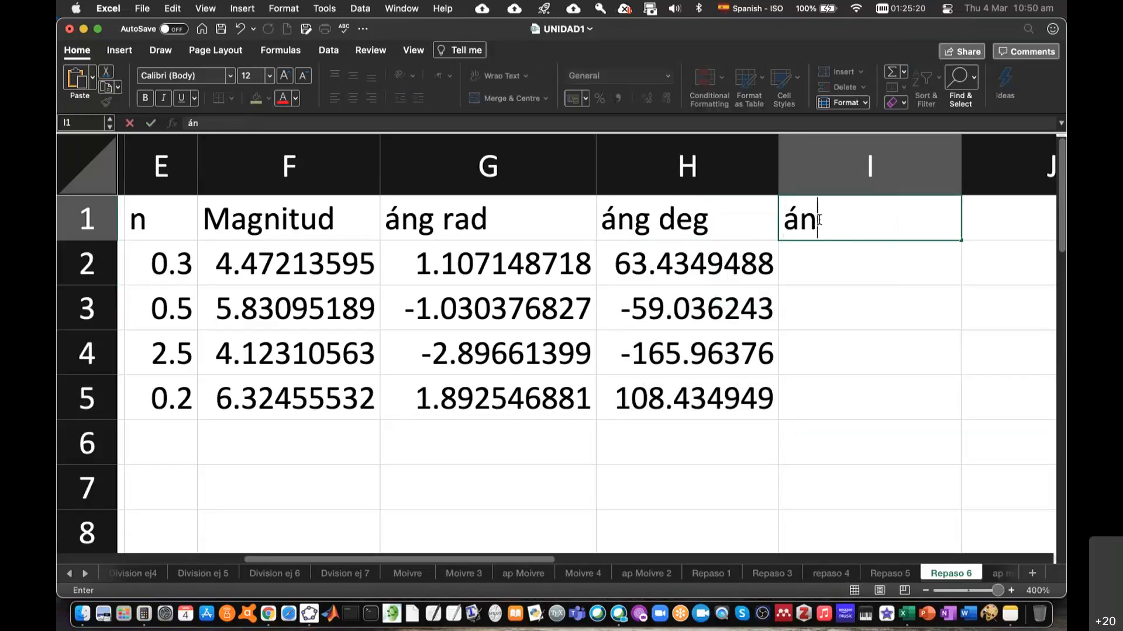
type("g equ")
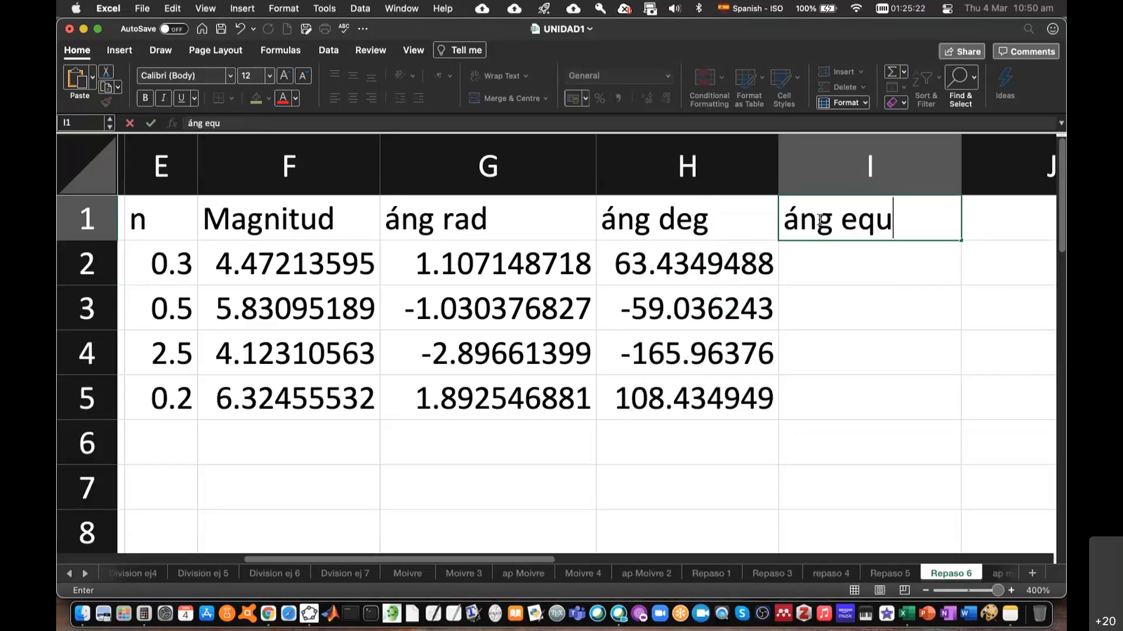
left_click(822, 260)
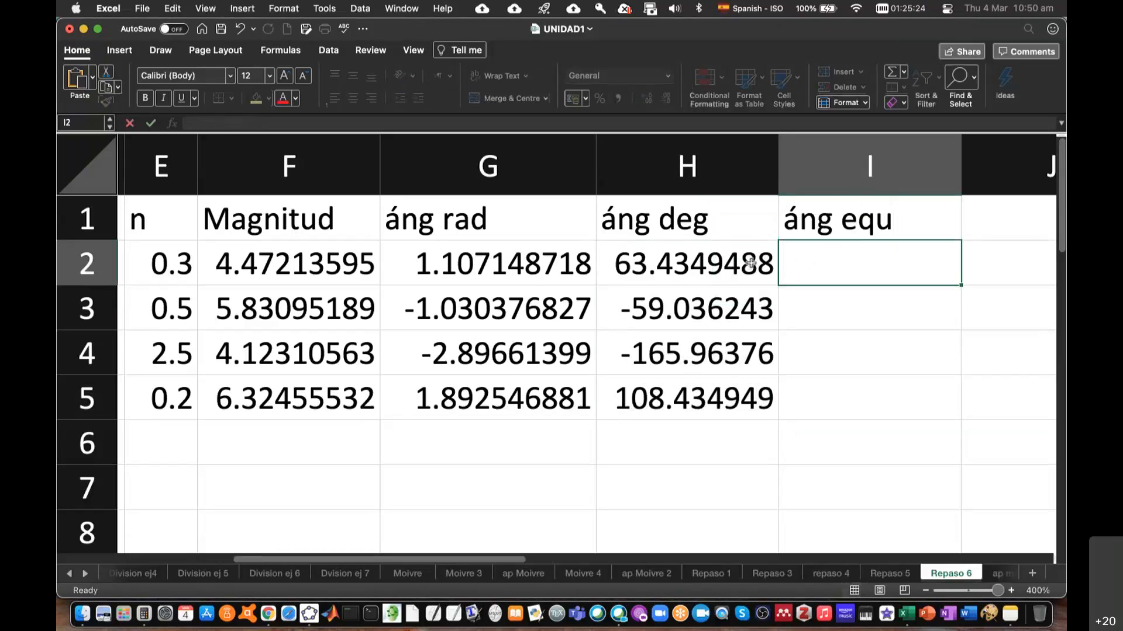
- Calculate the equivalent positive angle for row b in I3 with the formula =360+H3
left_click(747, 265)
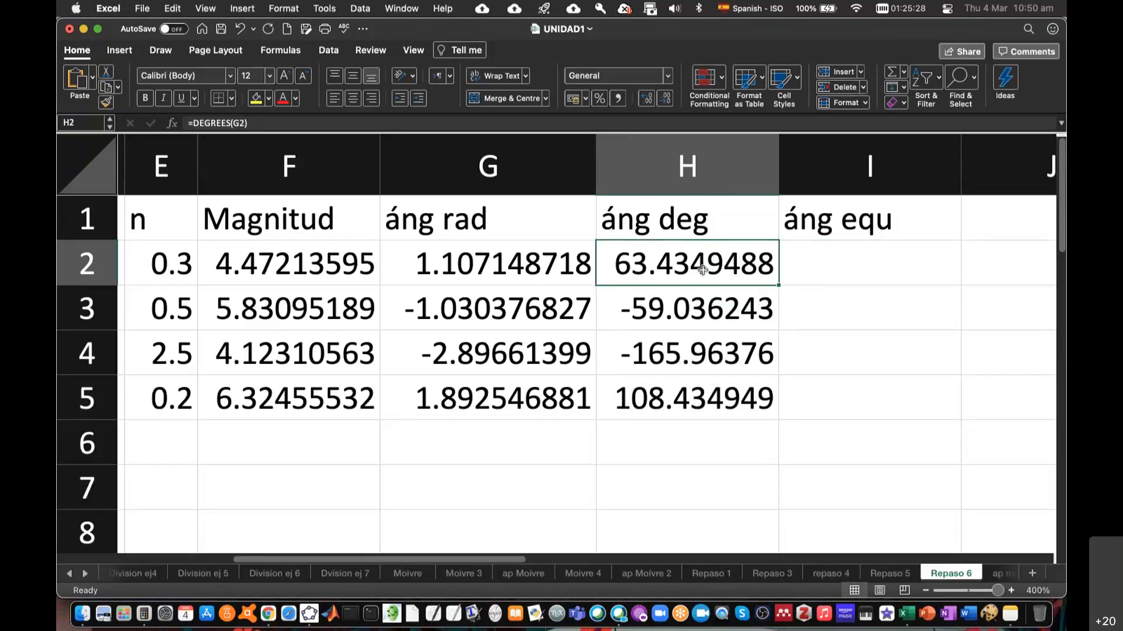
left_click(831, 308)
type("=360")
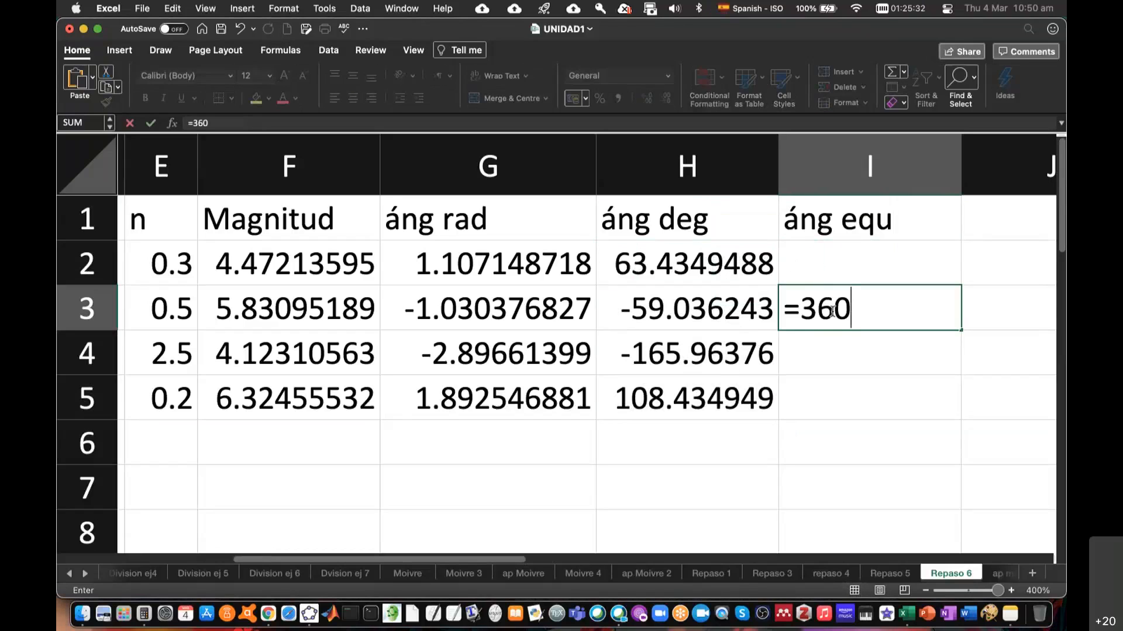
type("+")
left_click(758, 314)
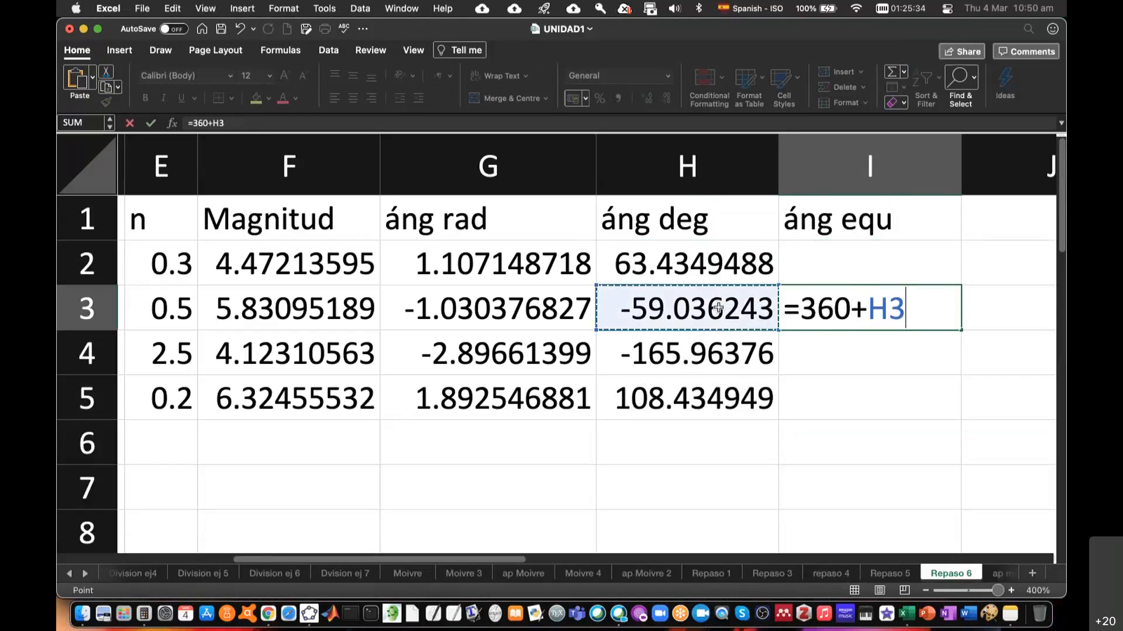
key("Return")
- Copy the equivalent-angle formula from I3 down to I4 for row c
left_click(955, 316)
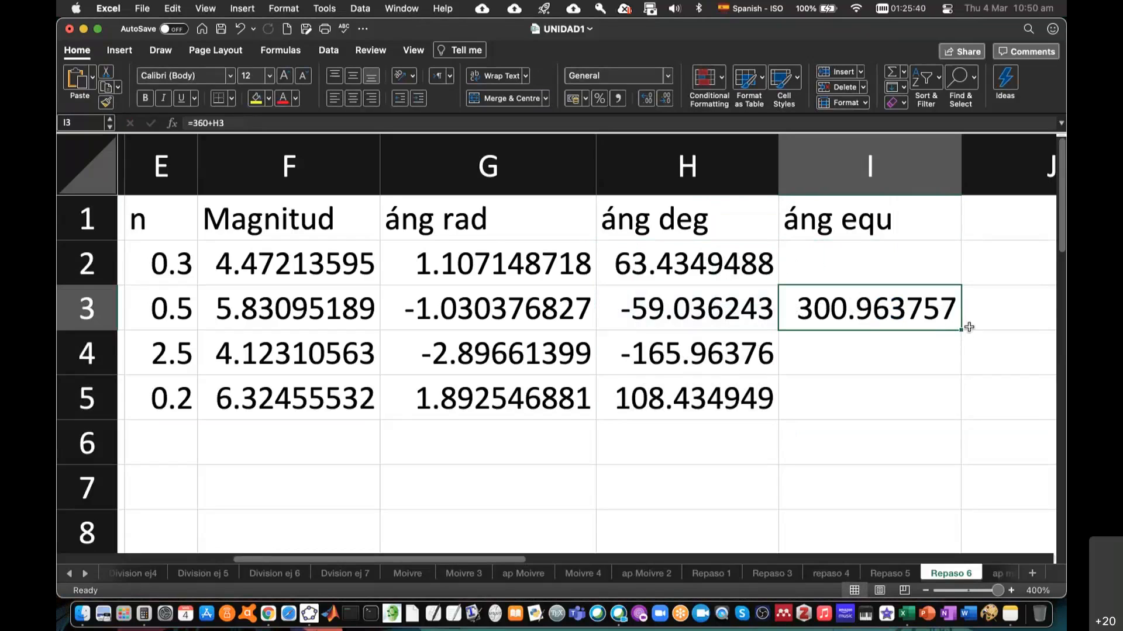
scroll(968, 327, "down", 3)
left_click_drag(1022, 311, 1022, 338)
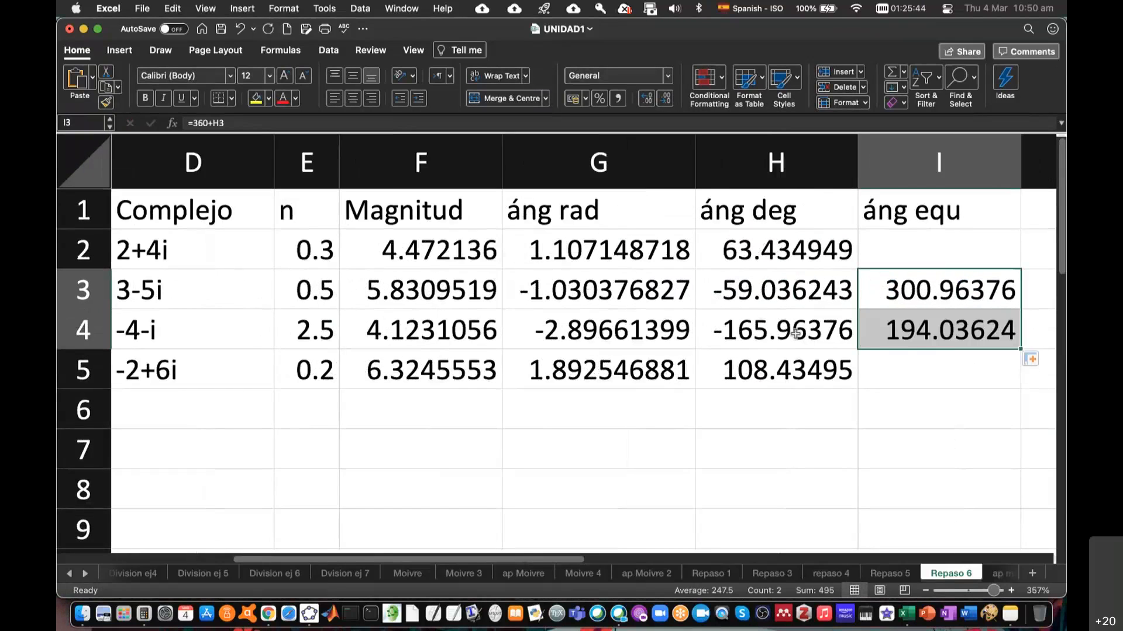
left_click(936, 336)
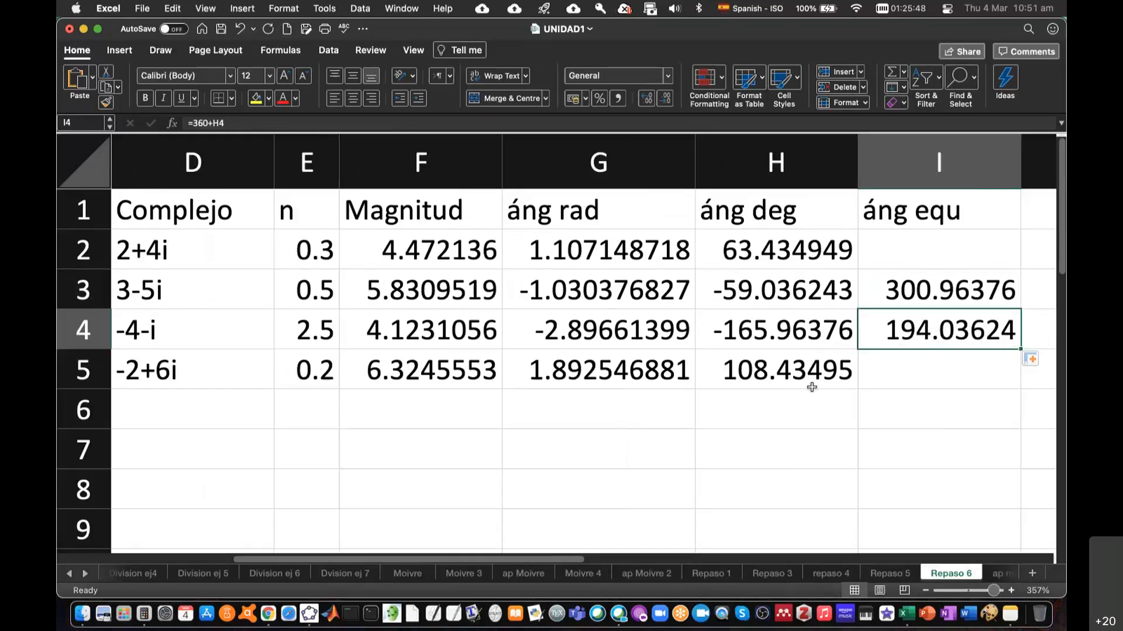
- Enter the formula =360-H2 in I2 for row a's equivalent angle
left_click(891, 252)
type("=")
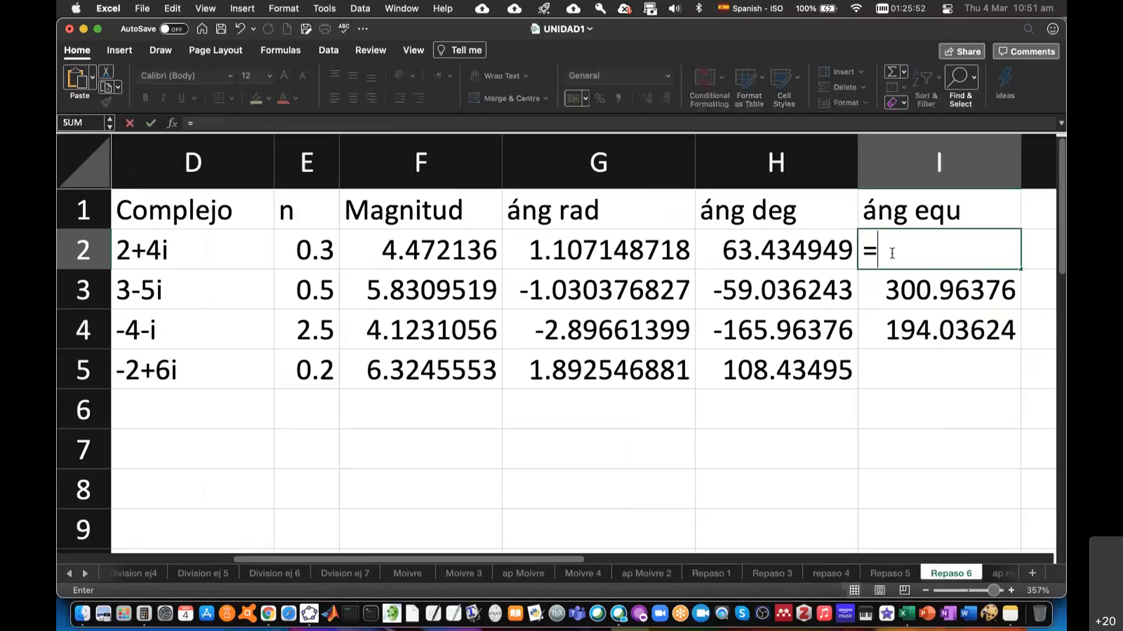
type("360")
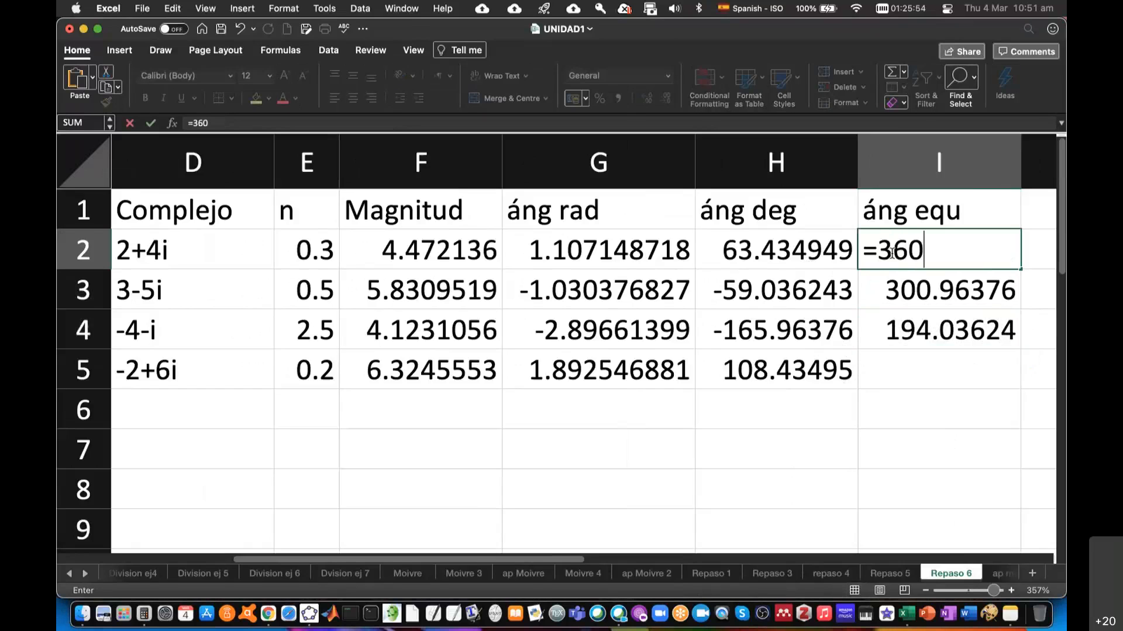
type("-")
key("Left")
key("Return")
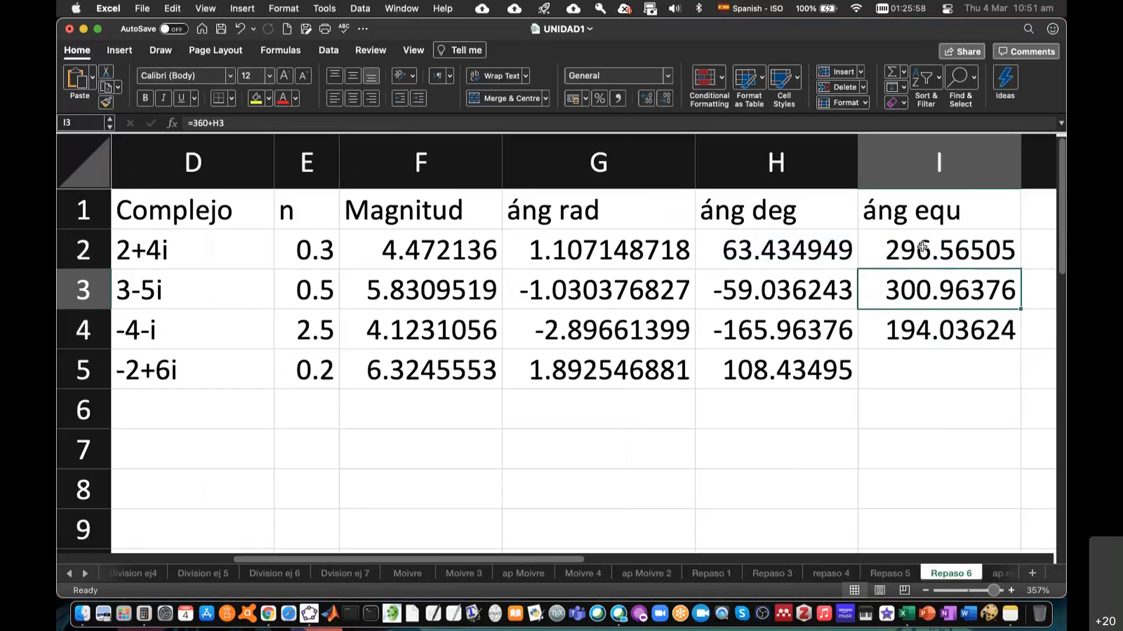
- Correct the equivalent-angle formula in I2 to =-360+H2
double_click(893, 250)
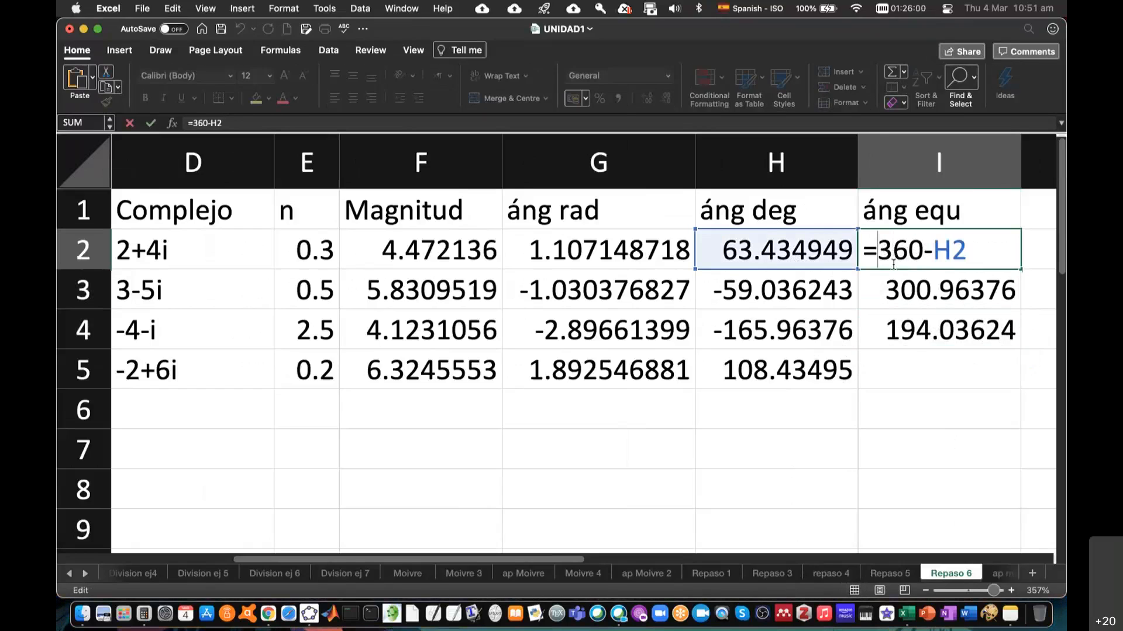
type("-")
left_click(942, 250)
key("BackSpace")
type("+")
key("Return")
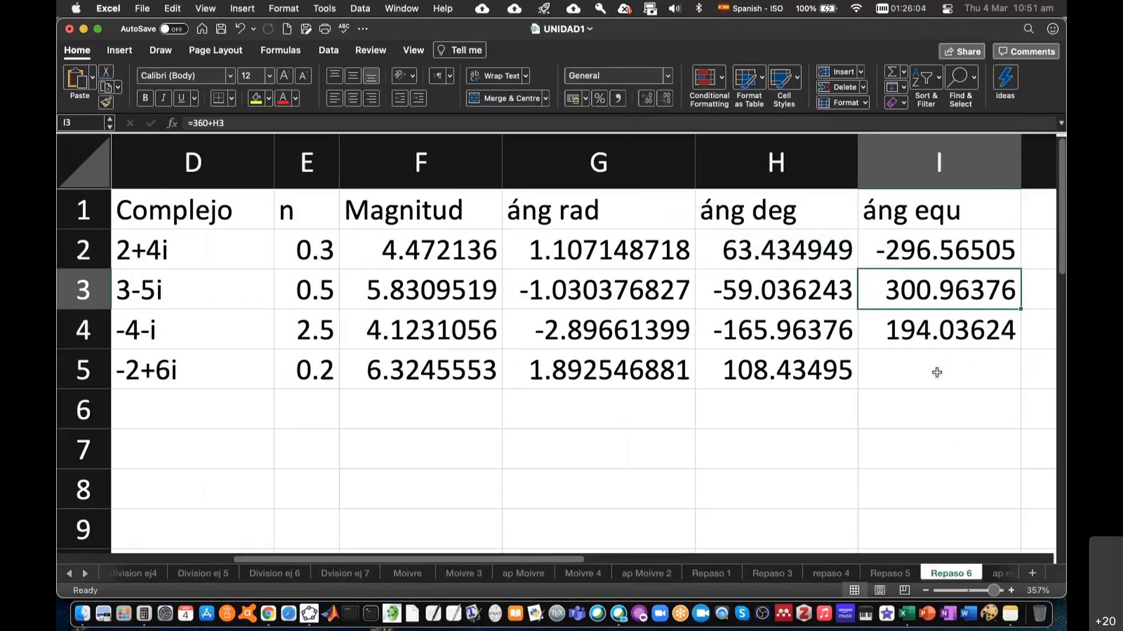
- Calculate row d's equivalent negative angle in I5 with the formula =-360+H5
left_click(935, 370)
type("=-360+")
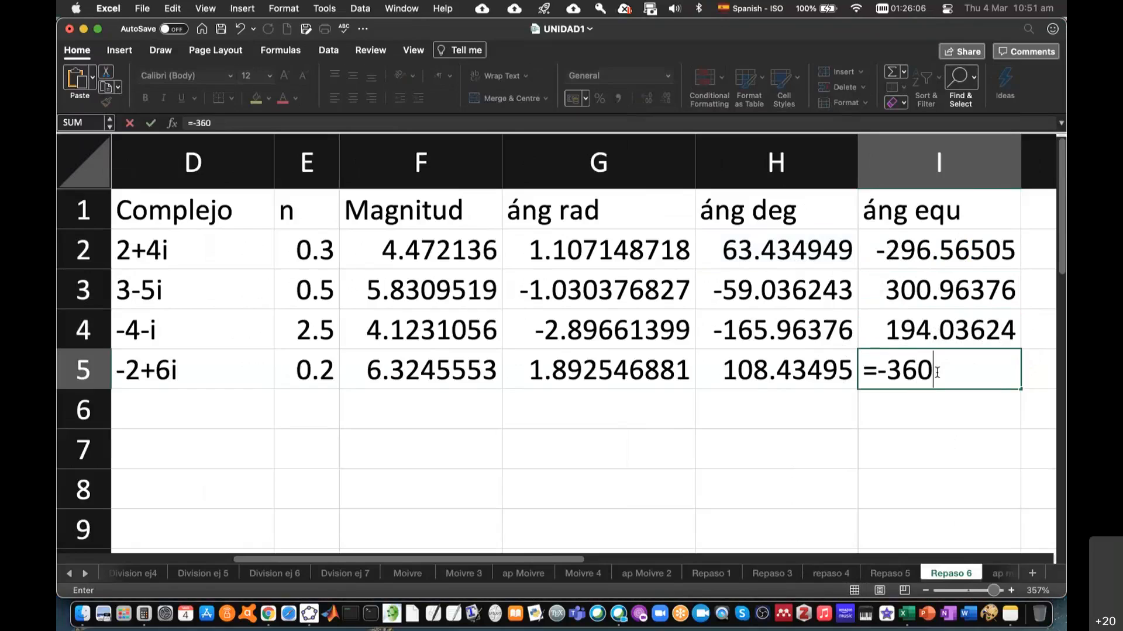
key("Left")
key("Return")
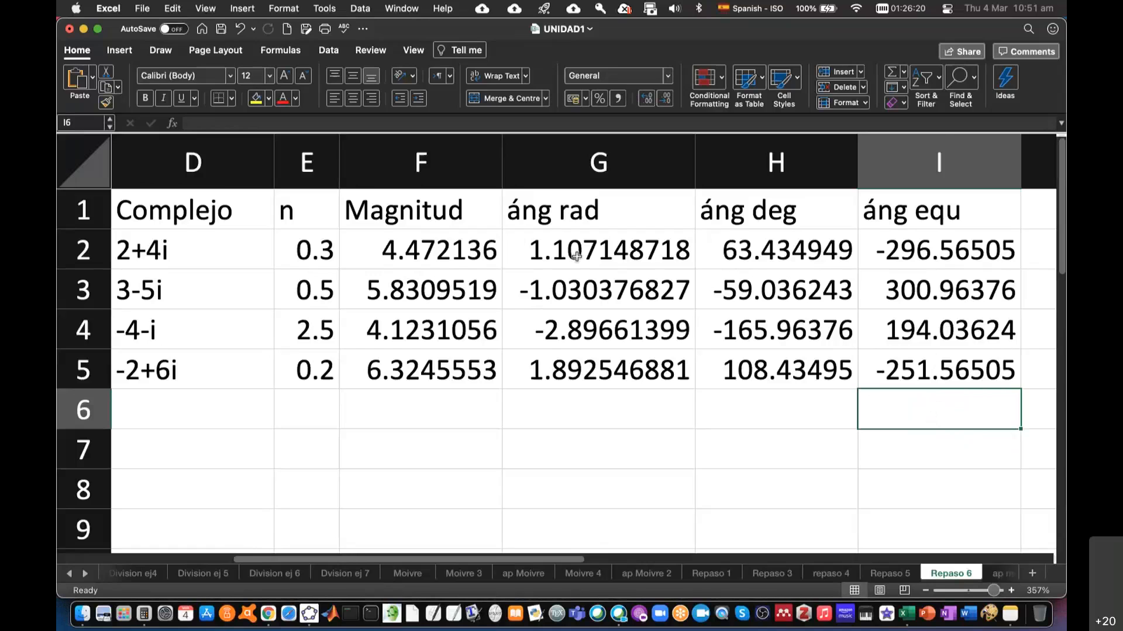
- Hide columns A to D, which hold the row letters, real and imaginary parts and complex numbers
scroll(576, 256, "left", 5)
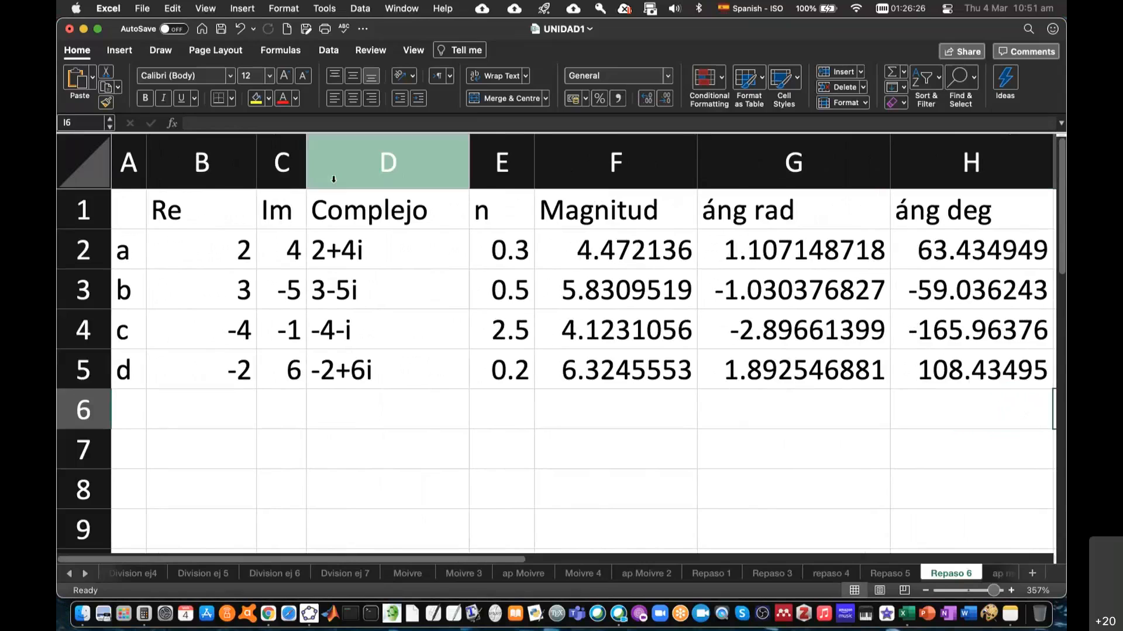
left_click(127, 161)
left_click_drag(159, 159, 433, 167)
right_click(433, 167)
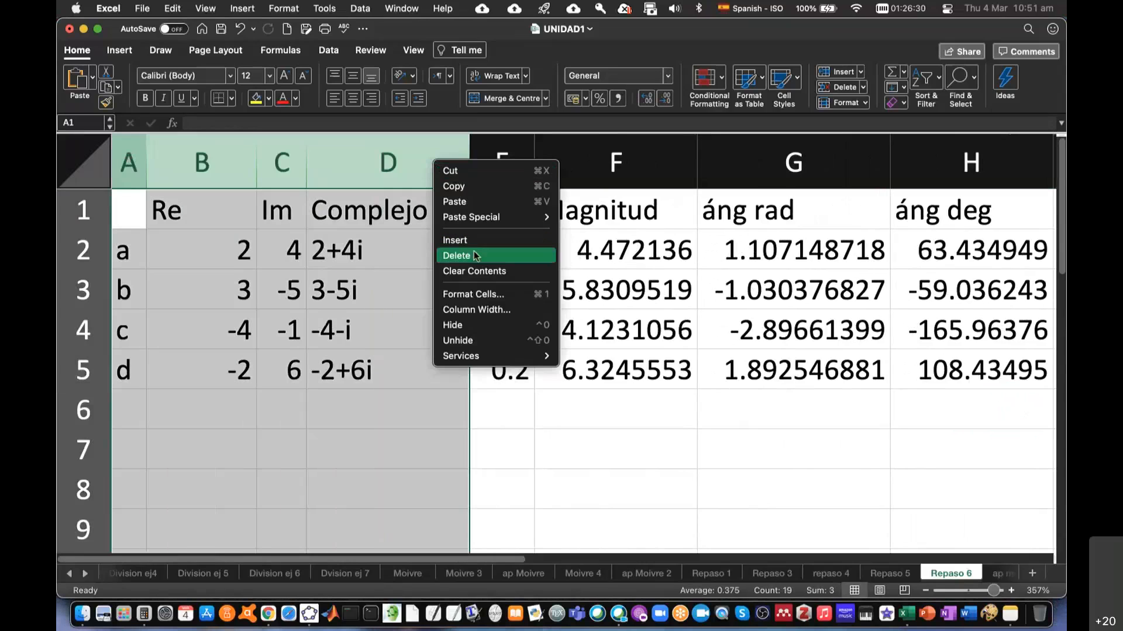
left_click(468, 325)
- Hide columns H and I with the degree and equivalent angles
scroll(643, 382, "right", 3)
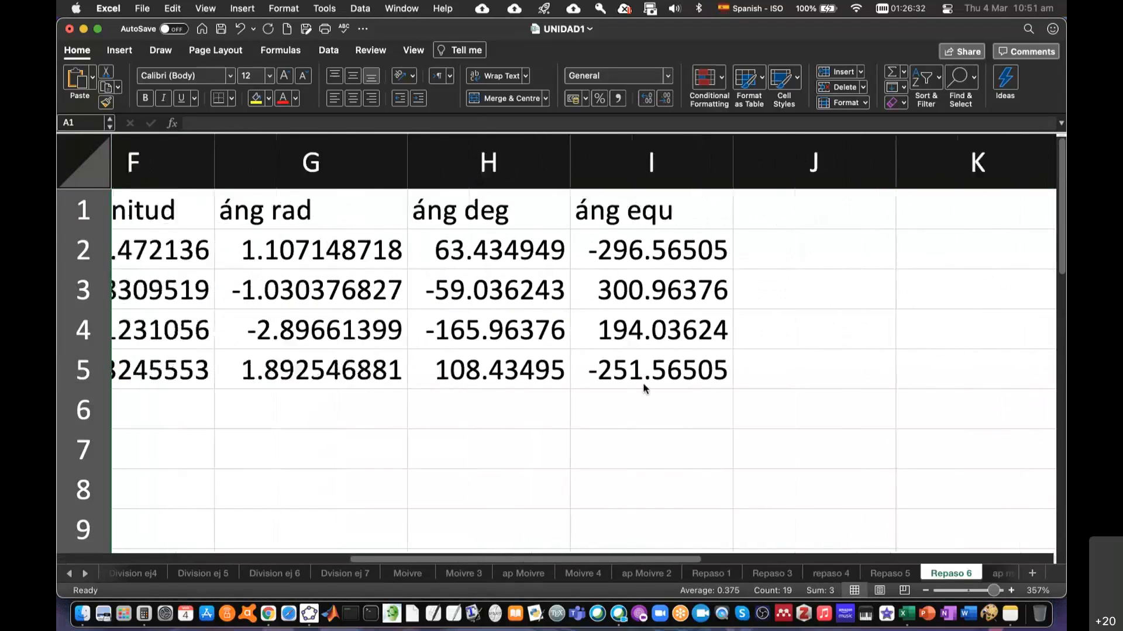
scroll(643, 383, "left", 3)
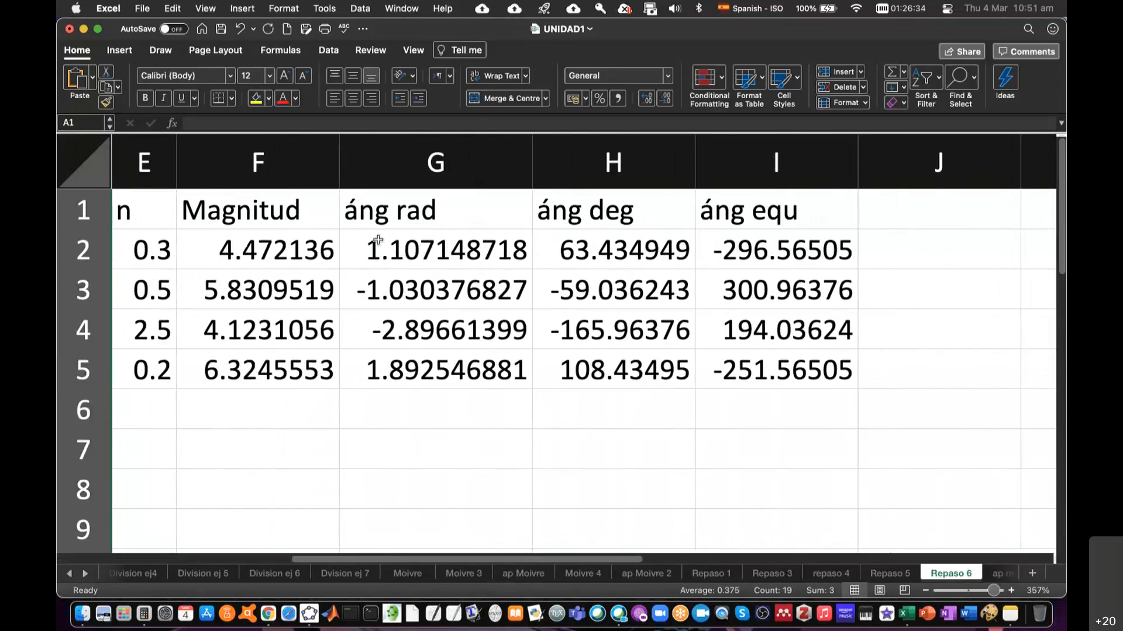
left_click_drag(609, 136, 753, 162)
right_click(753, 163)
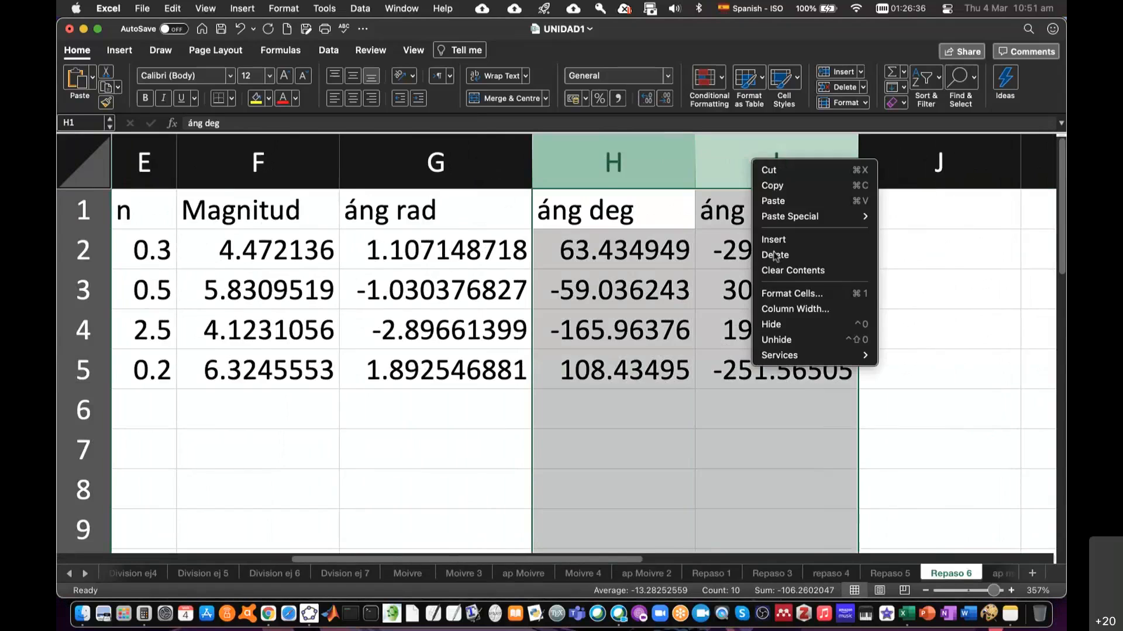
left_click(788, 323)
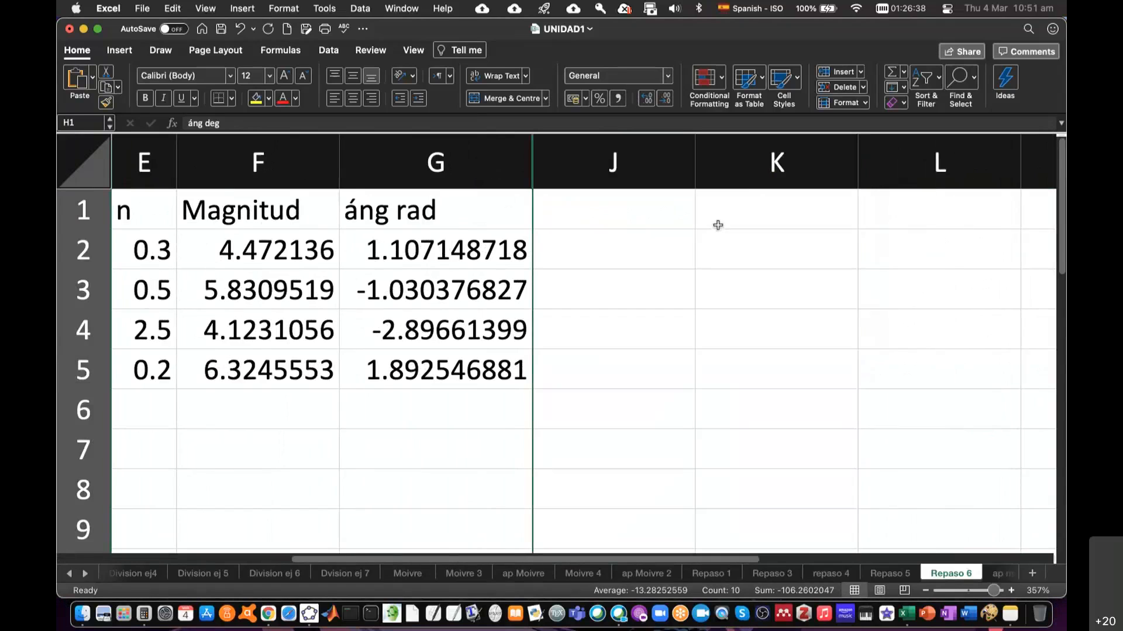
- Add the heading "M^n" in J1 as plain text without an equals sign
left_click(622, 219)
type("=")
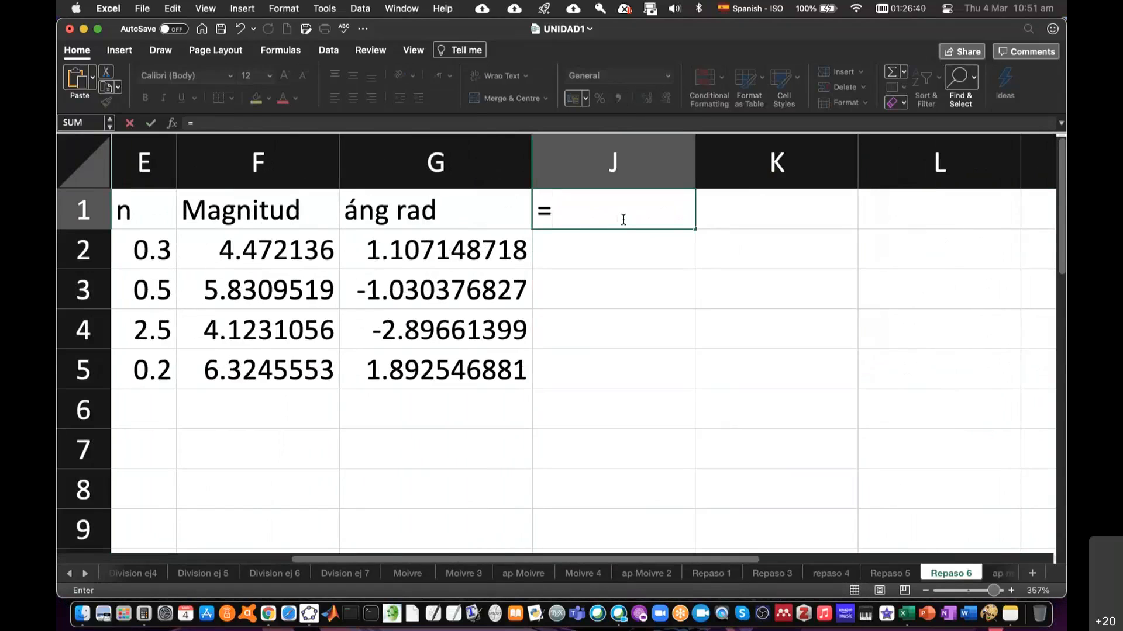
type("M^n")
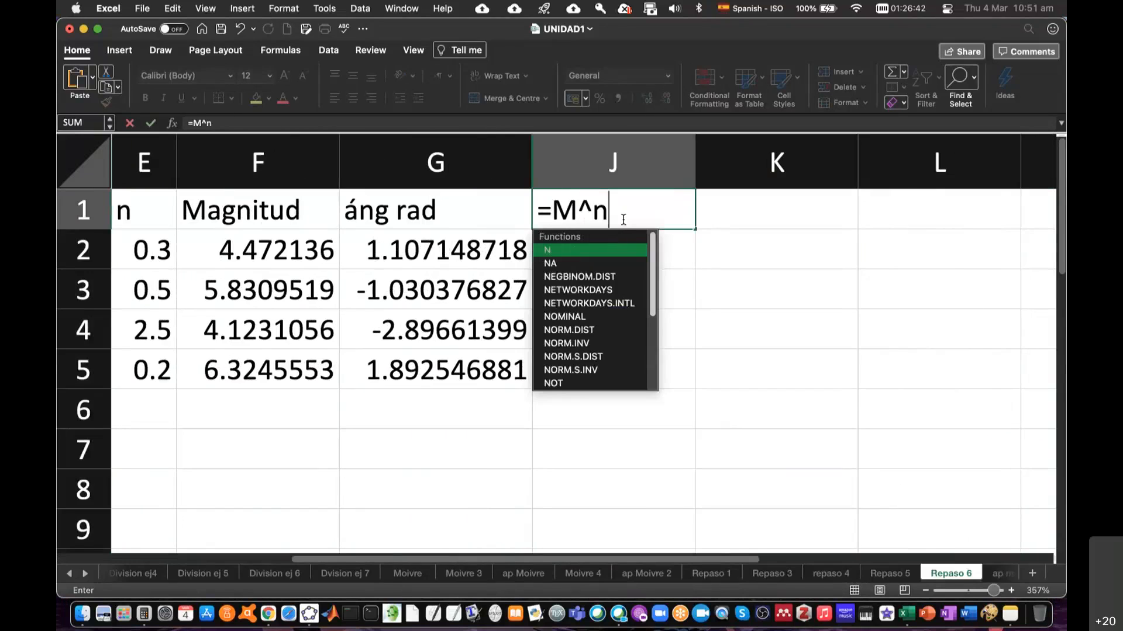
key("Return")
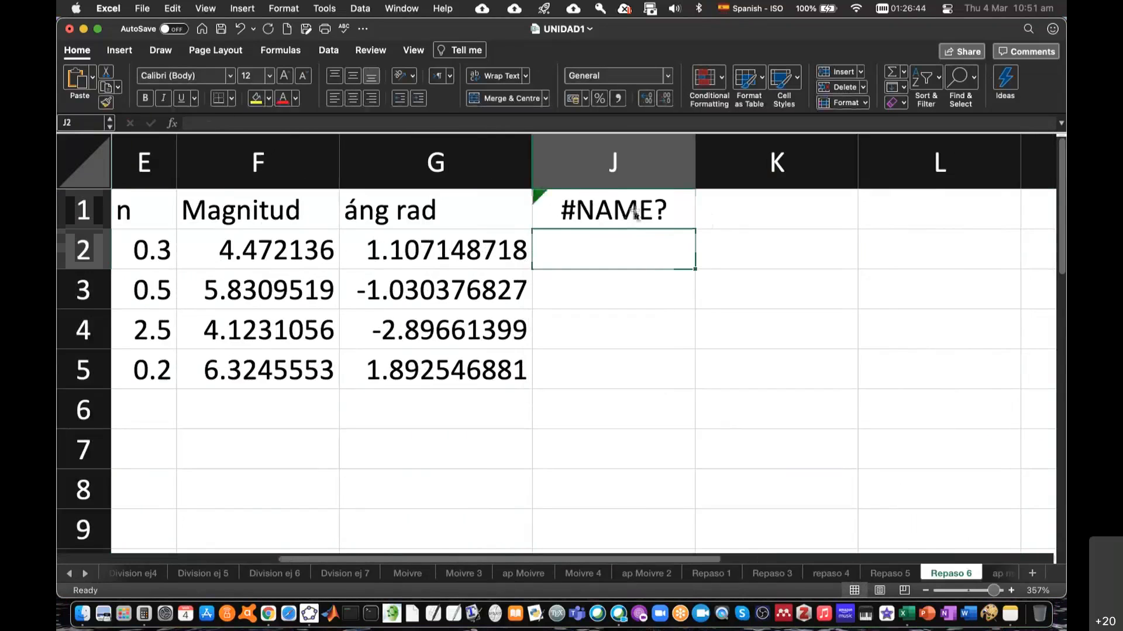
left_click(623, 219)
left_click(194, 122)
key("BackSpace")
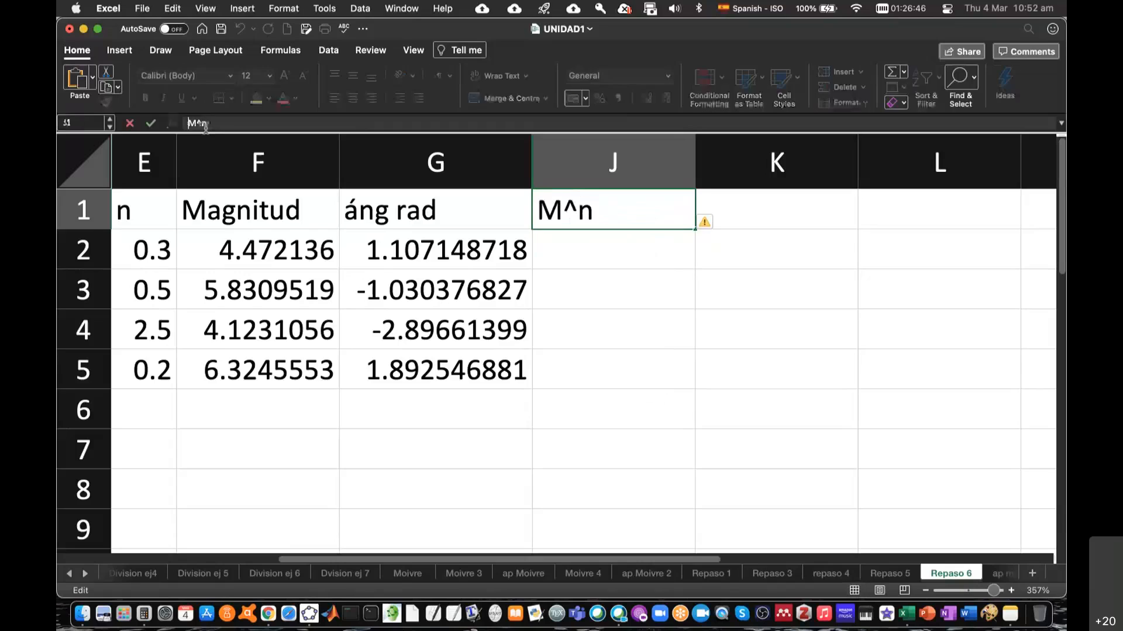
key("Return")
- Raise row a's magnitude to its exponent in J2 with =F2^E2 and copy the formula down to J5
type("=")
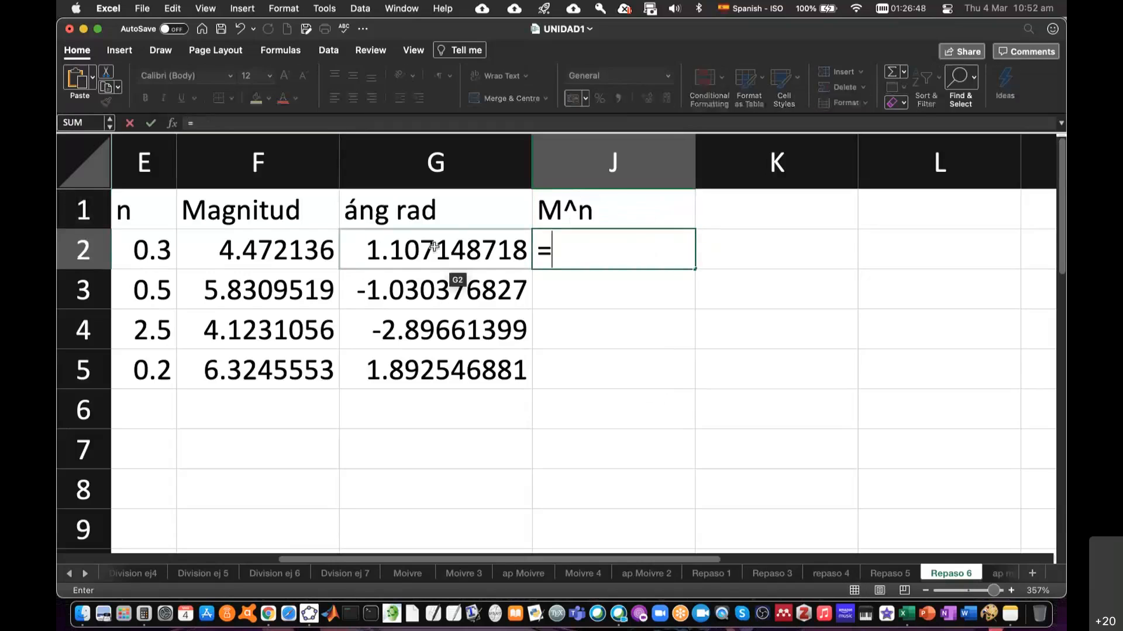
left_click(297, 242)
type("^")
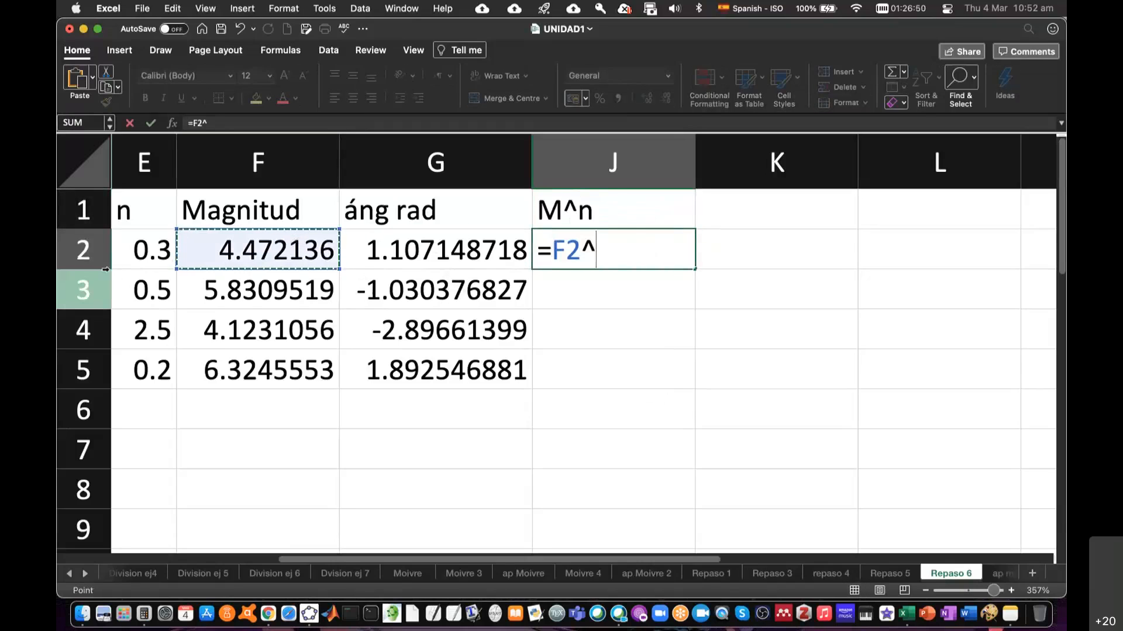
left_click(138, 258)
key("Return")
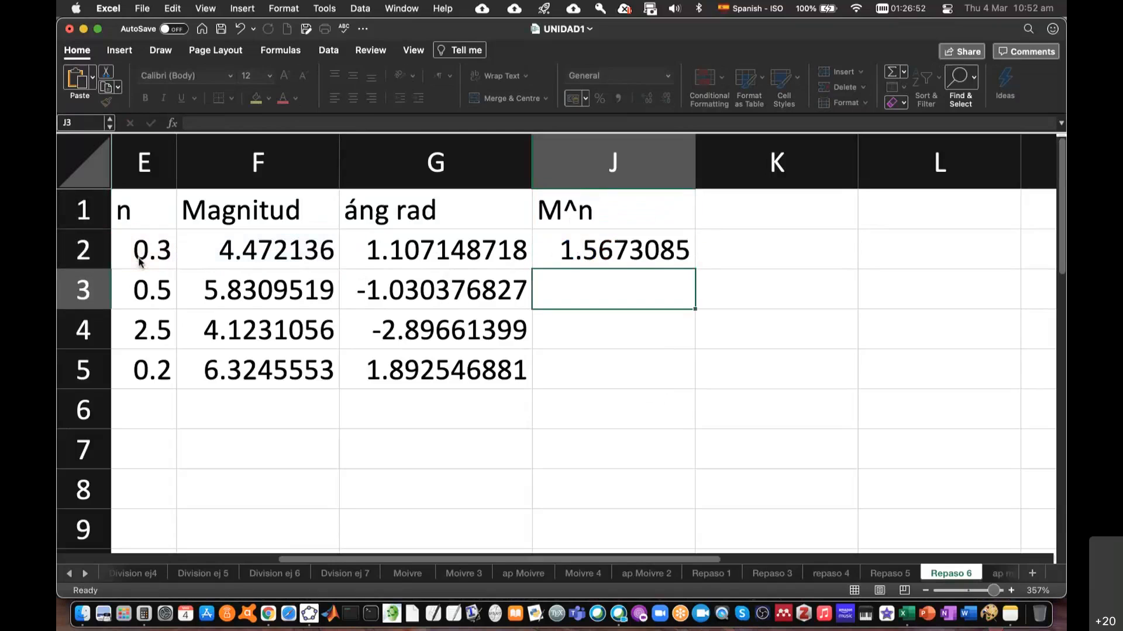
left_click(619, 242)
left_click_drag(696, 271, 690, 383)
- Add the heading "ang*n" in K1
left_click(753, 210)
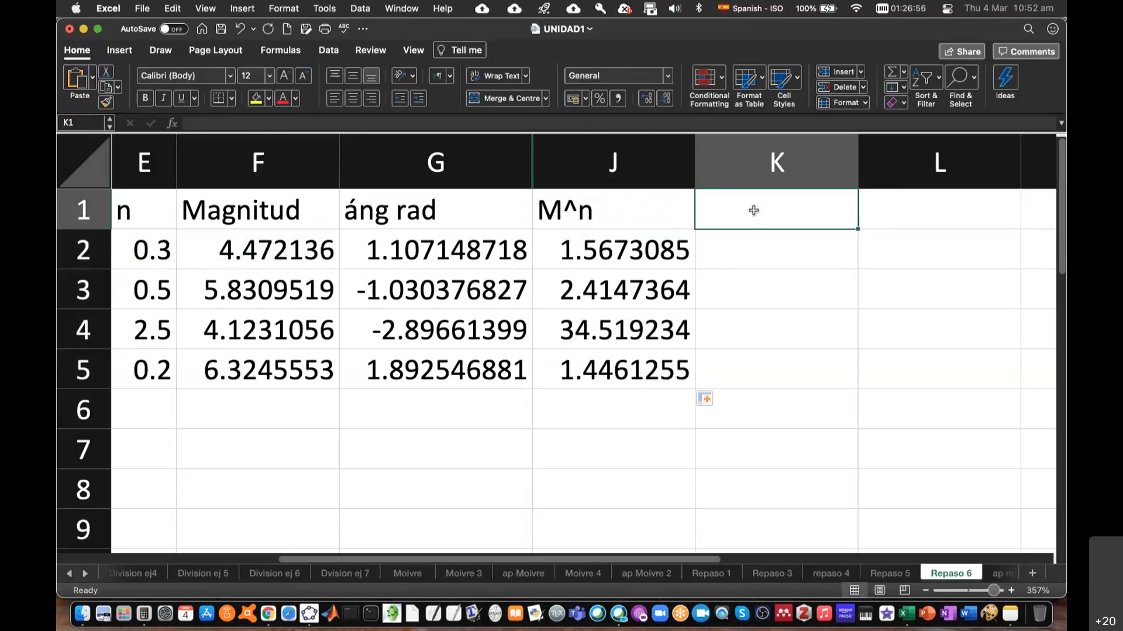
type("ang*n")
key("Return")
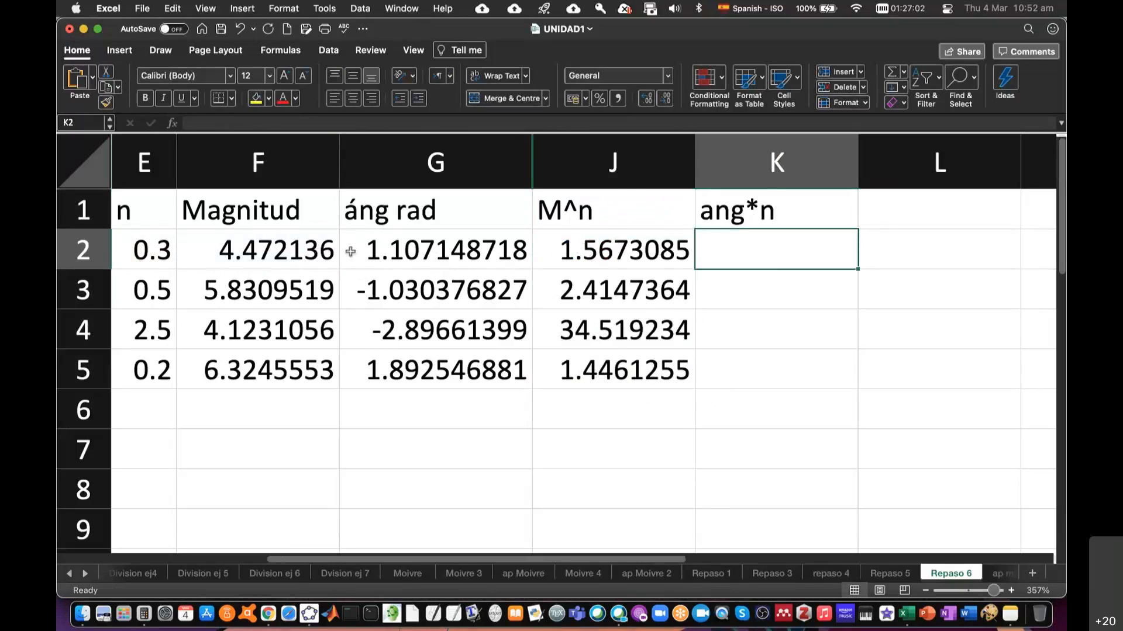
left_click(350, 251)
type("*")
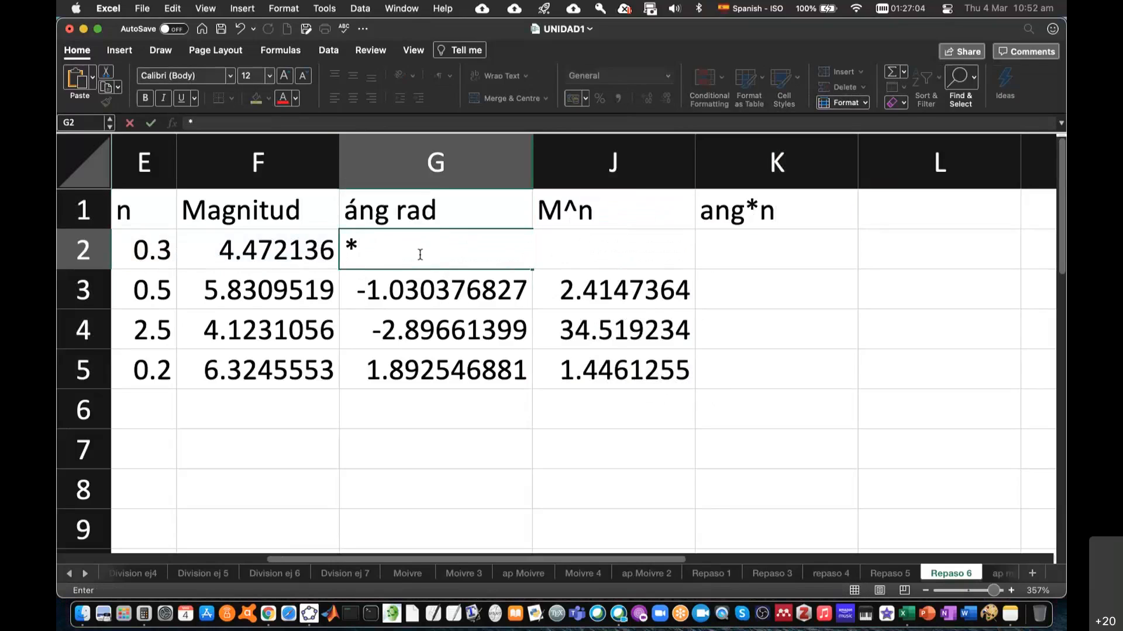
key("Escape")
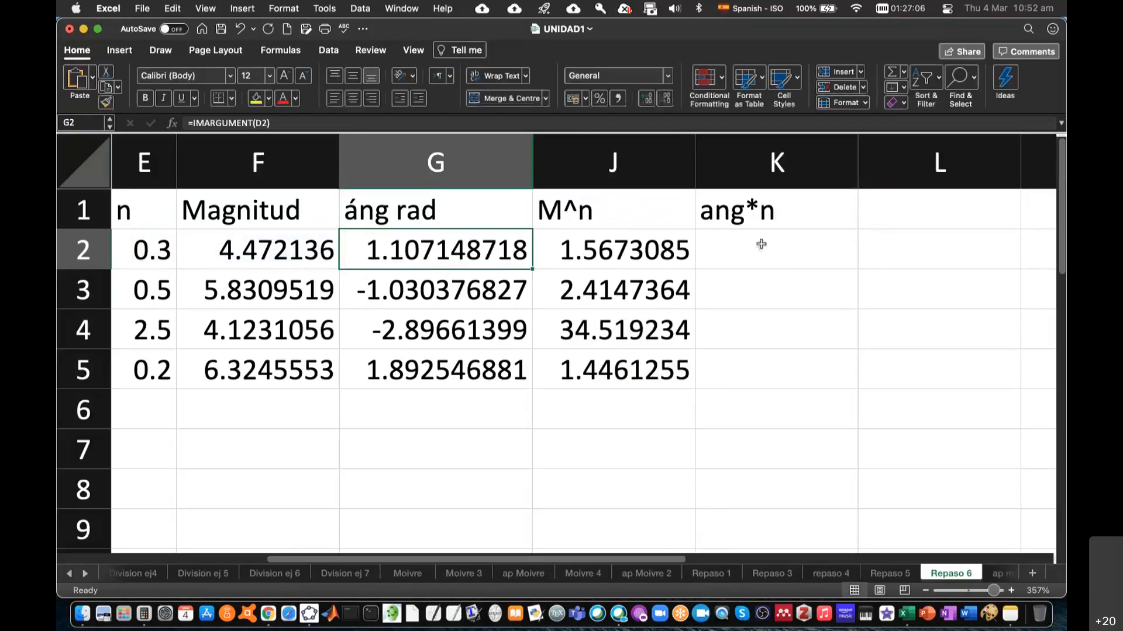
- Multiply row a's radian angle by its exponent in K2 with =G2*E2 and copy the formula down to K5
left_click(757, 239)
type("*")
key("BackSpace")
type("=")
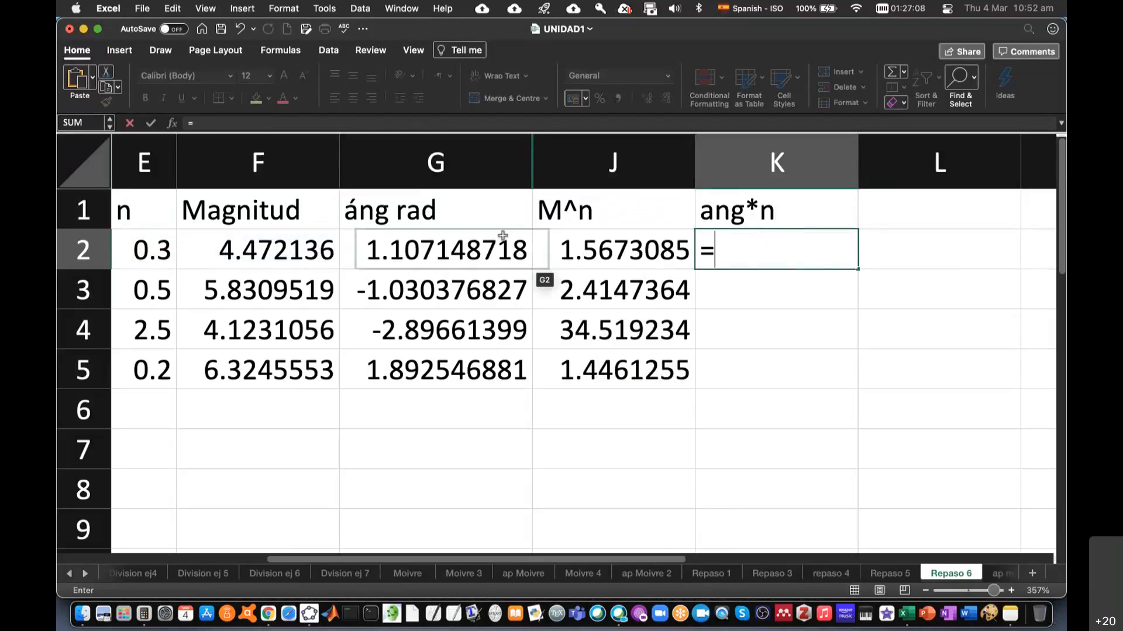
left_click(471, 249)
type("*")
left_click(162, 253)
key("Return")
left_click(836, 255)
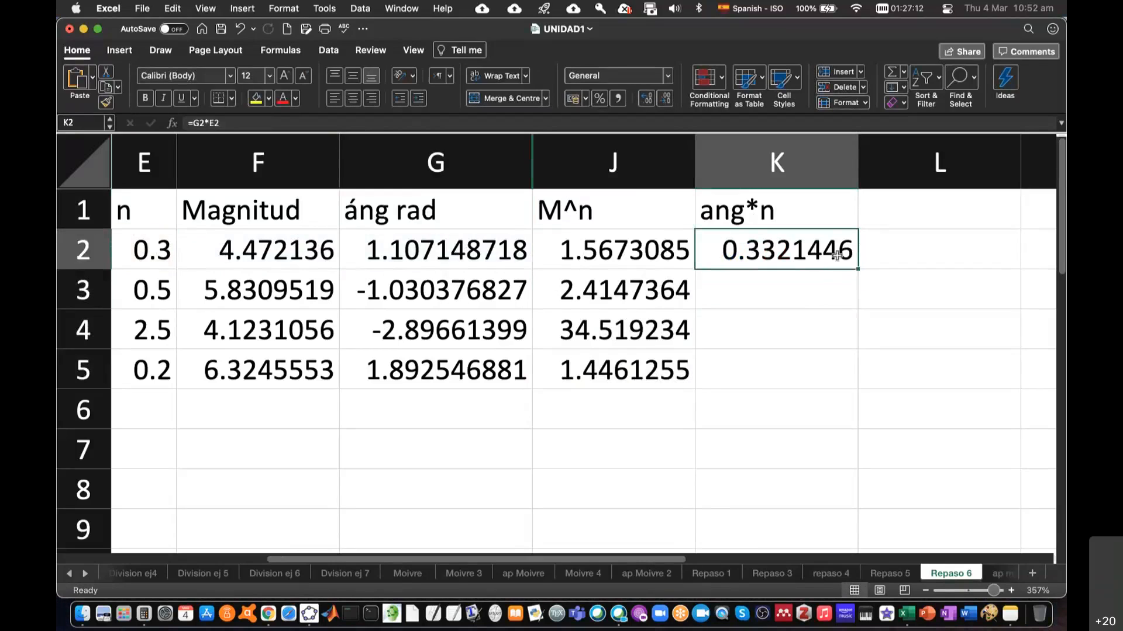
left_click_drag(860, 269, 856, 383)
scroll(972, 316, "right", 3)
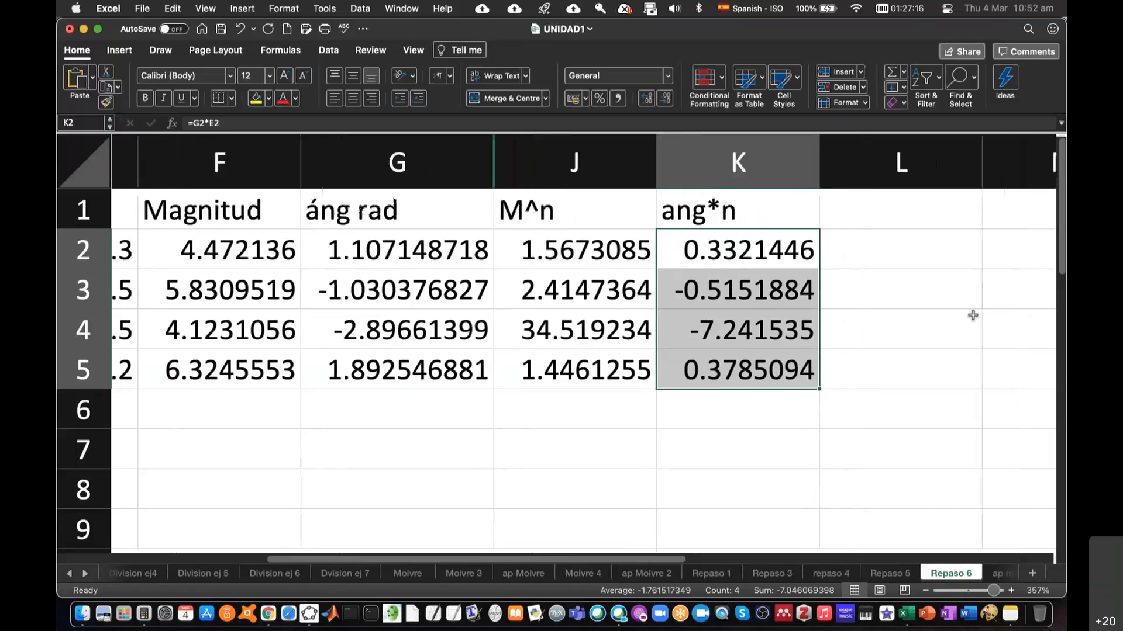
scroll(972, 316, "left", 3)
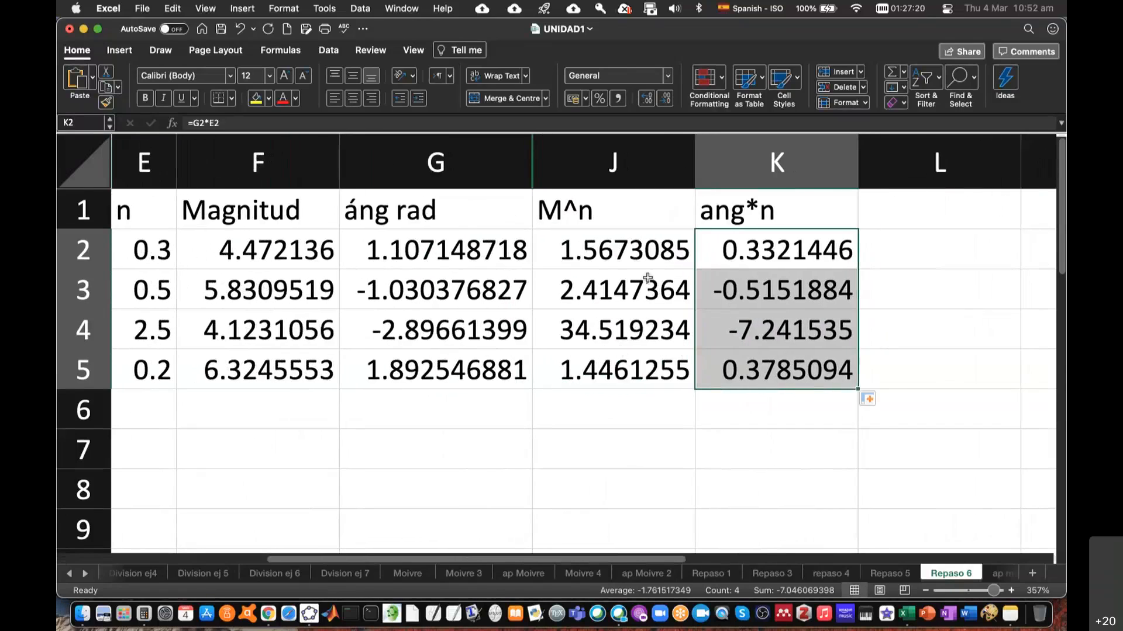
- Compute the combined magnitude below the M^n column in J6 with =J2*J3/(J4*J5)
left_click_drag(623, 247, 625, 282)
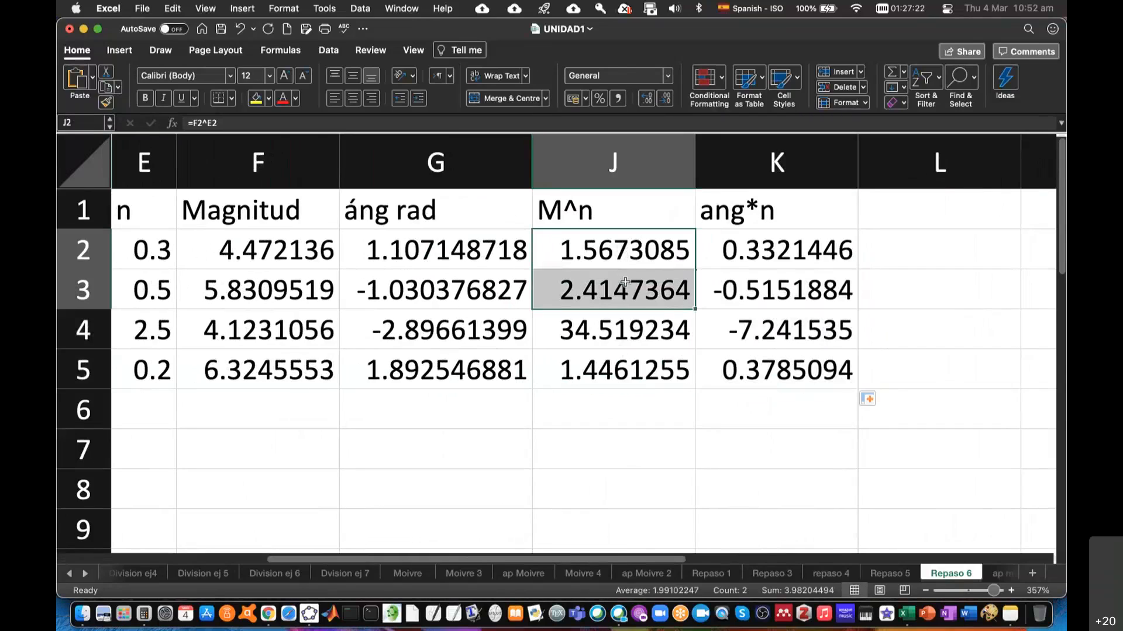
left_click_drag(644, 326, 641, 368)
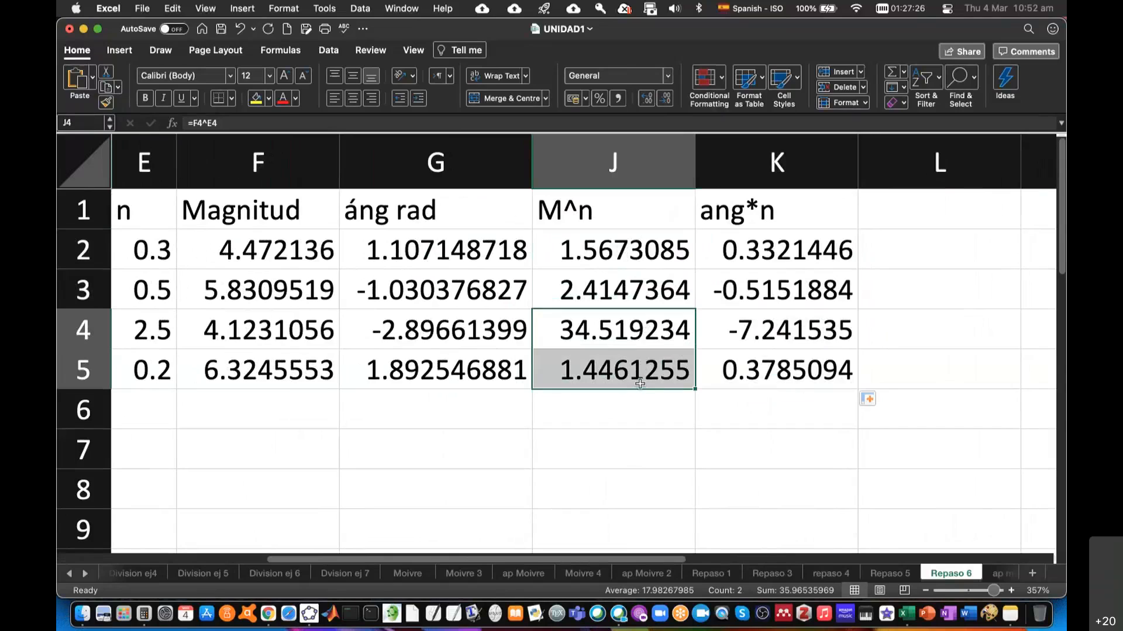
left_click(632, 417)
type("=")
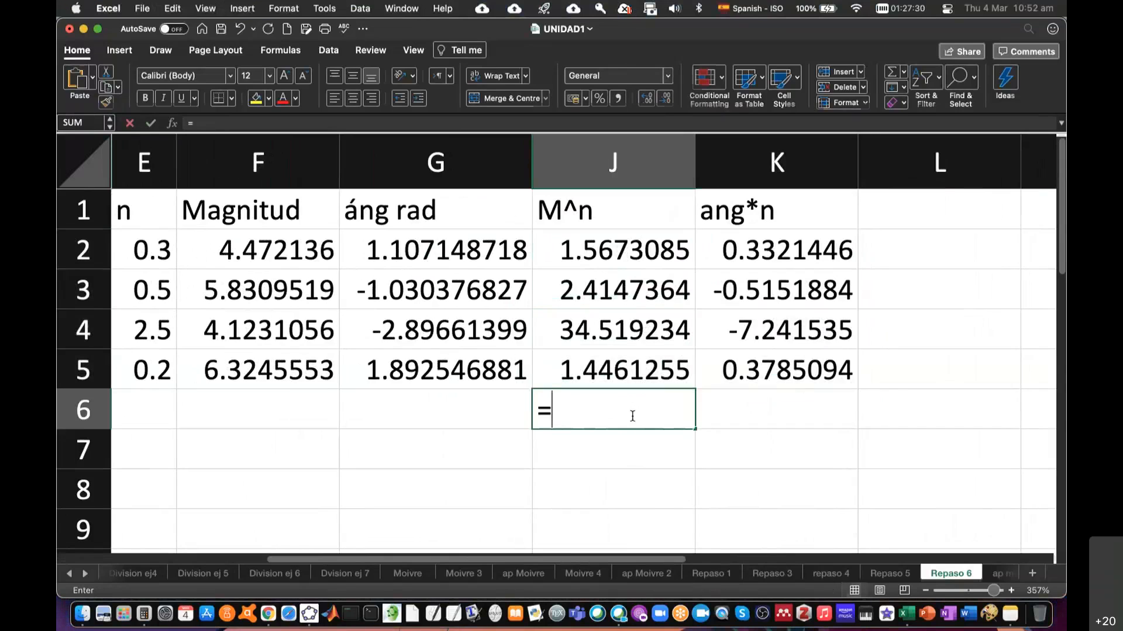
left_click(615, 253)
type("*")
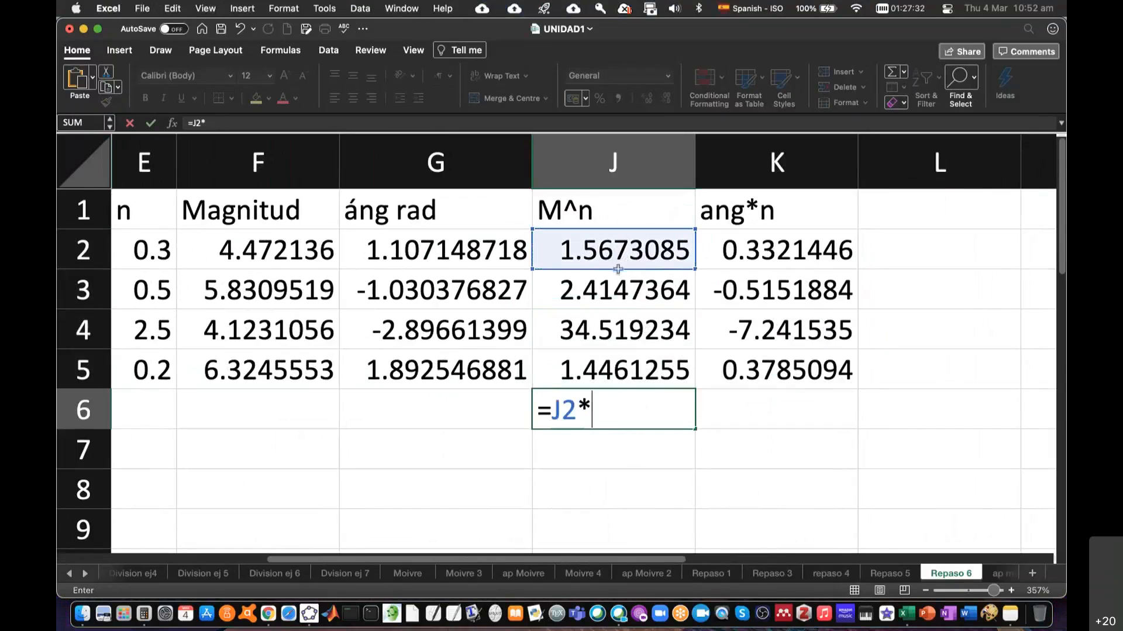
left_click(620, 288)
type("/")
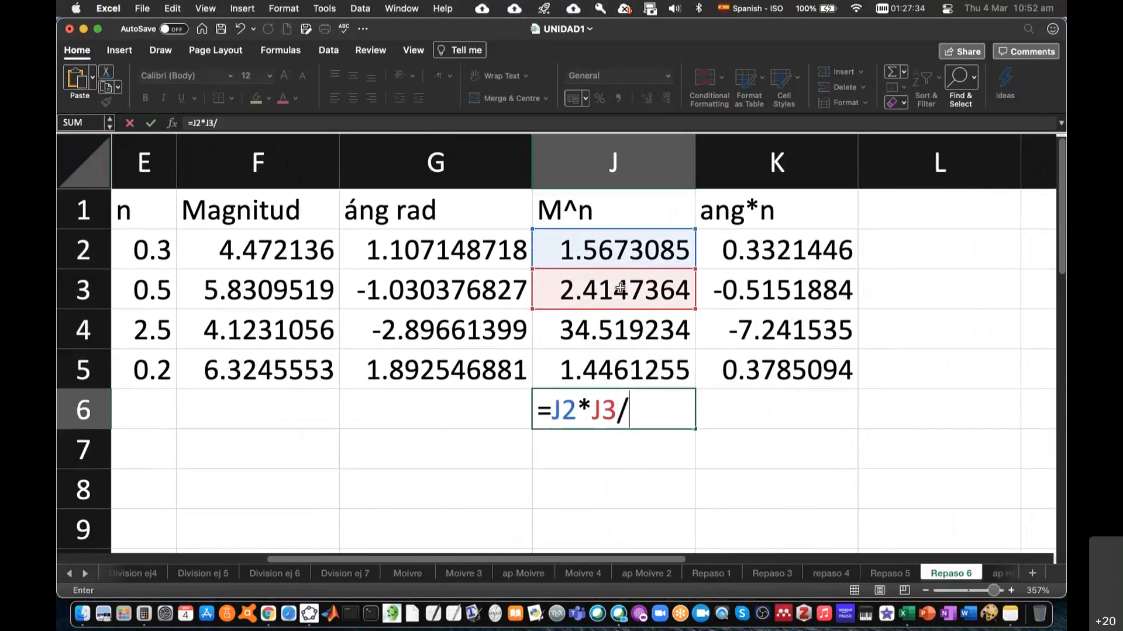
type("(")
left_click(625, 319)
type("*")
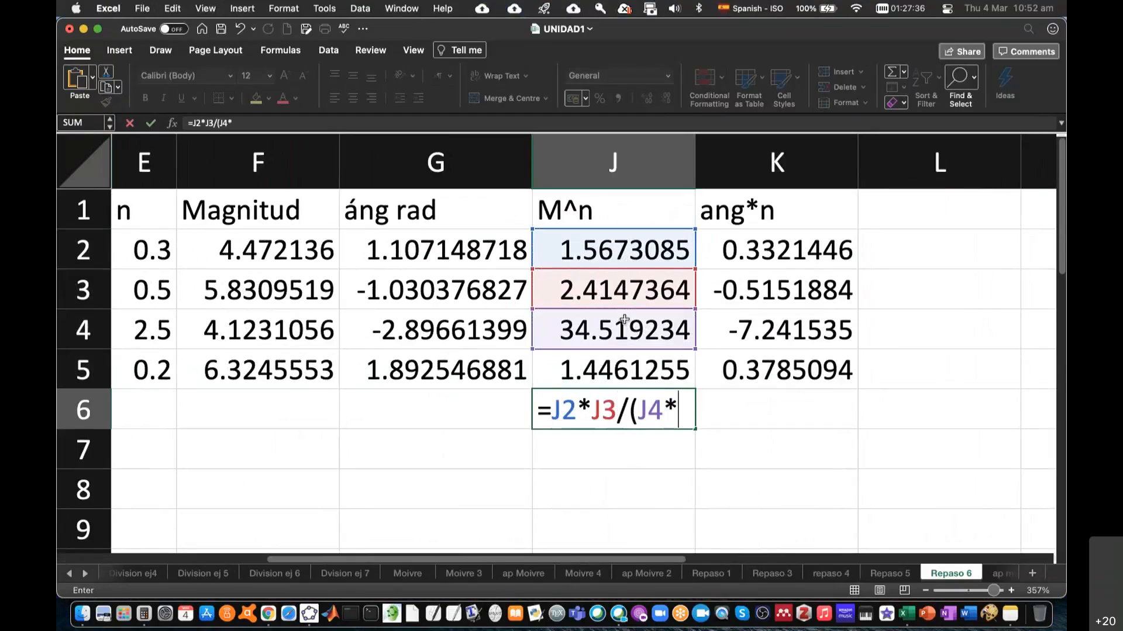
left_click(622, 364)
type(")")
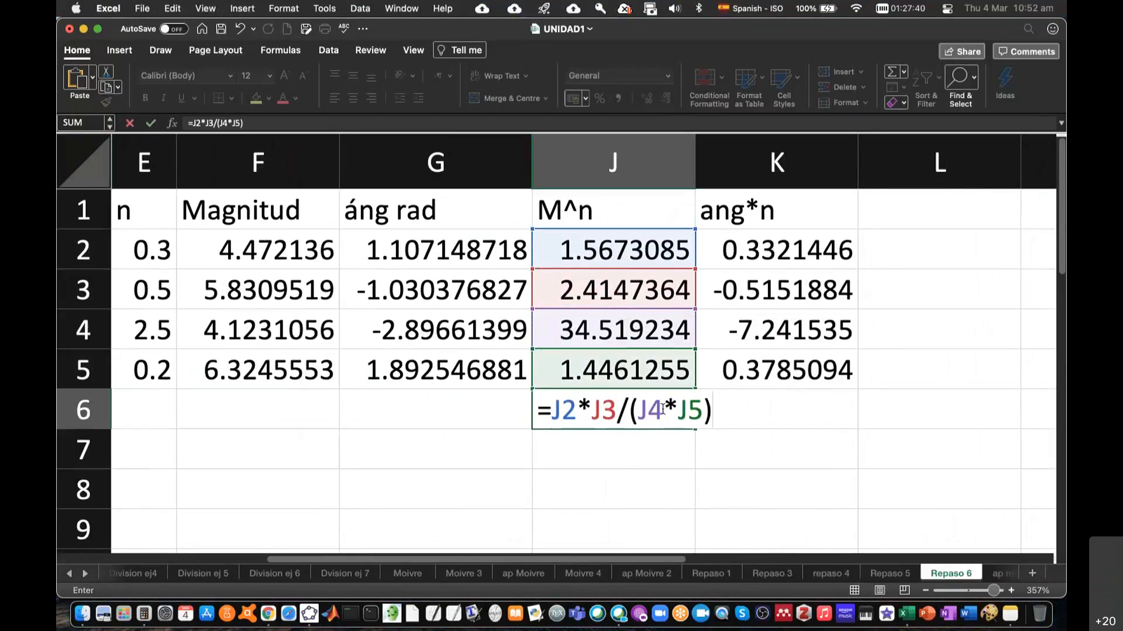
key("Return")
- Compute the combined angle below the ang*n column in K6 with =(K2+K3)-(K4+K5)
left_click(753, 408)
type("=")
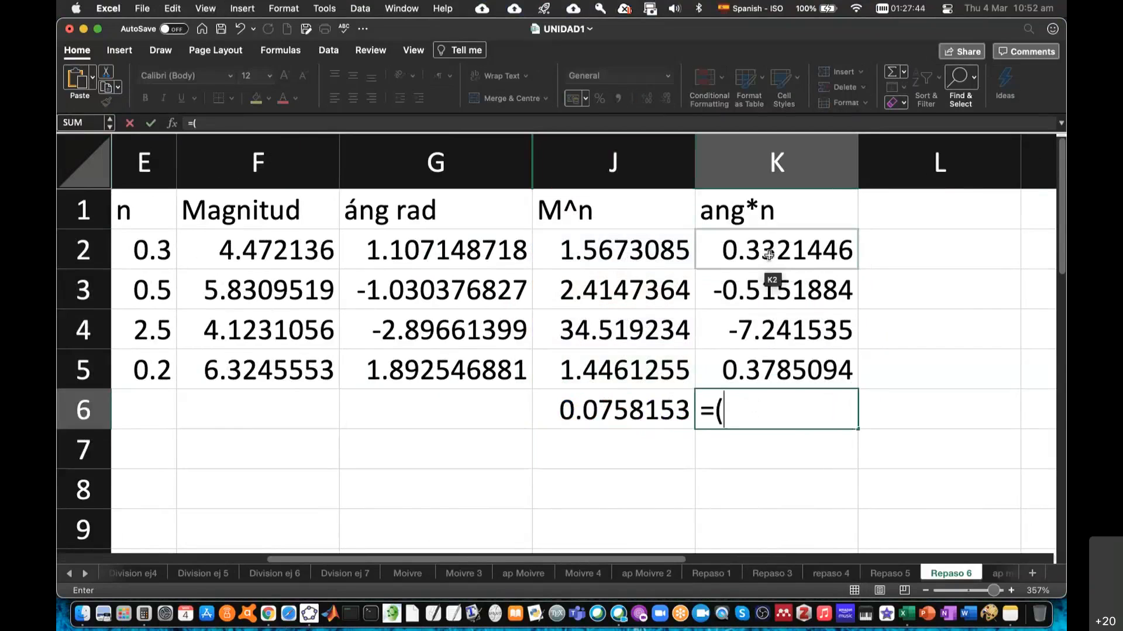
type("(")
left_click(769, 254)
type("+")
left_click(769, 290)
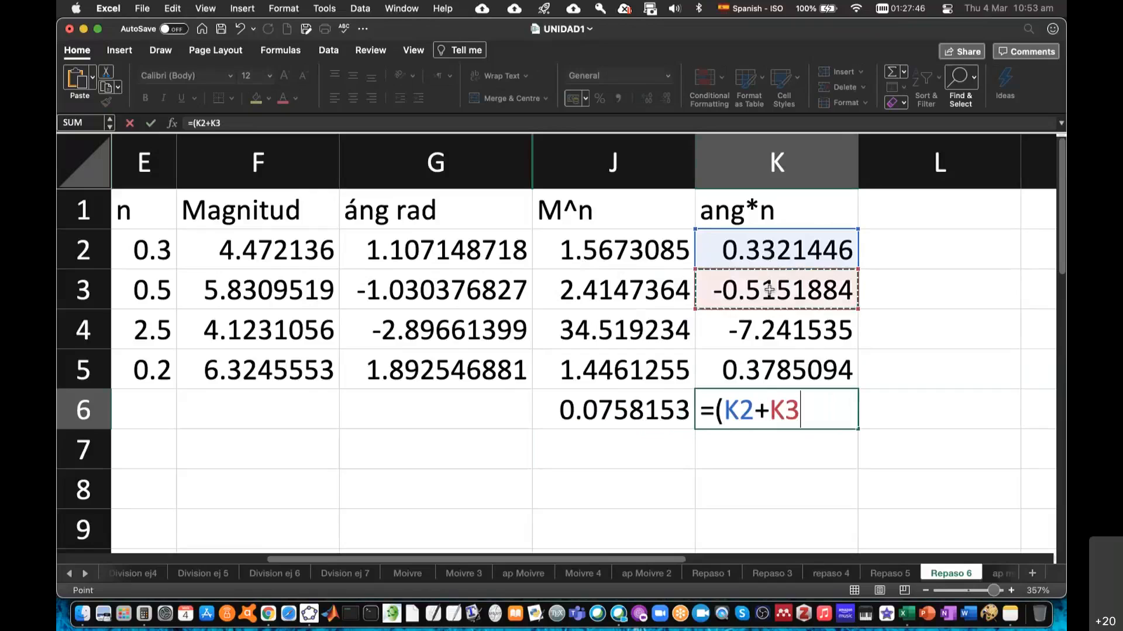
type(")")
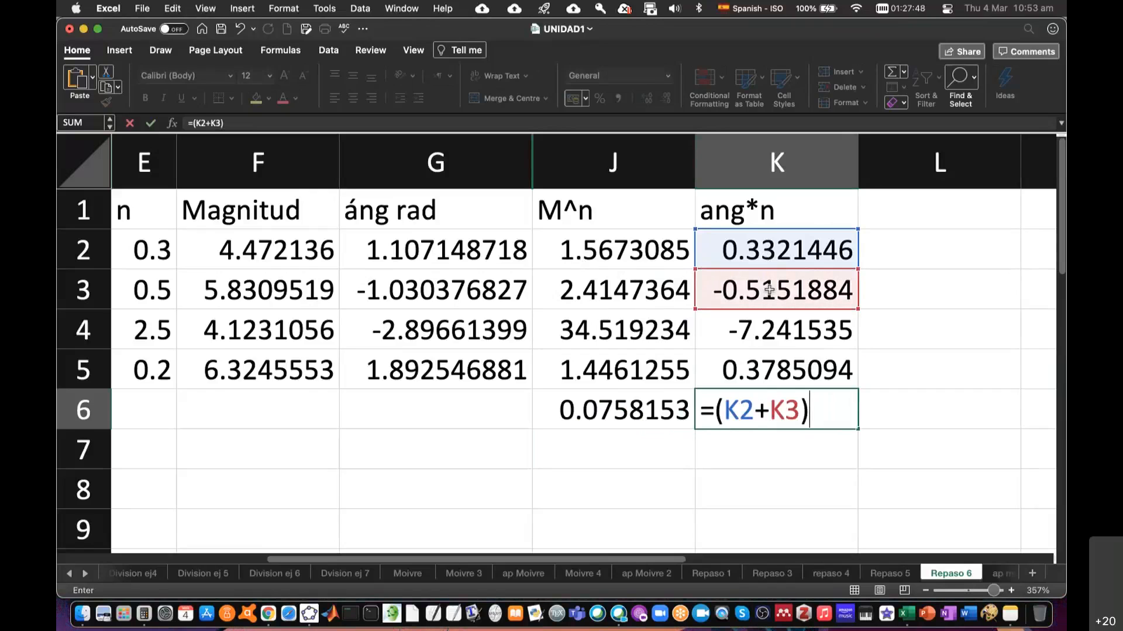
type("-(")
left_click(781, 328)
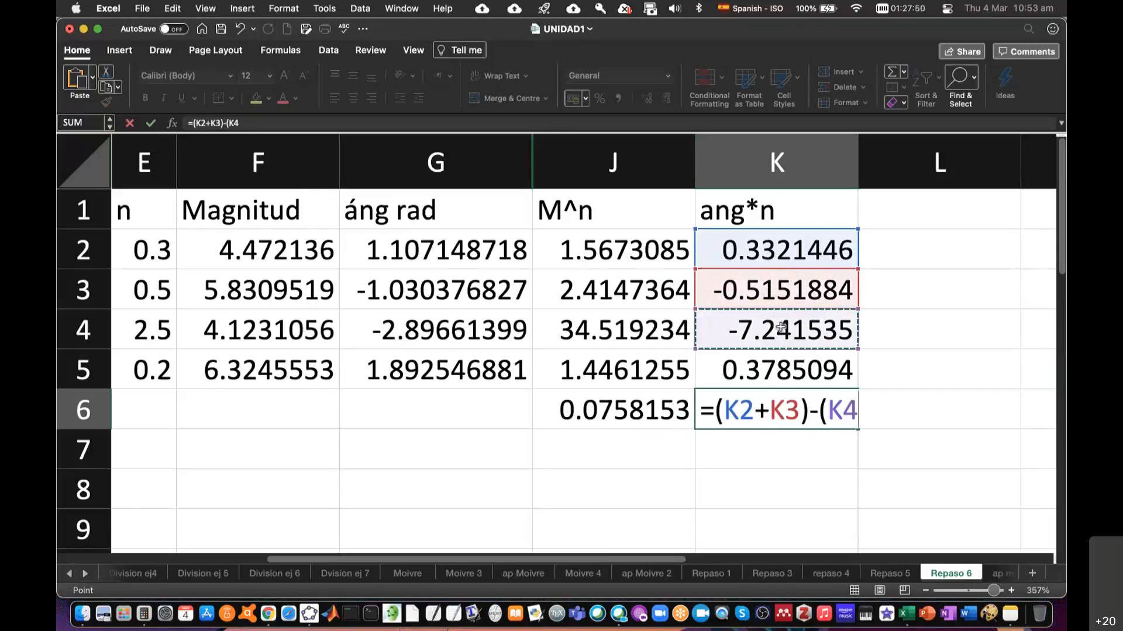
type("+")
left_click(783, 367)
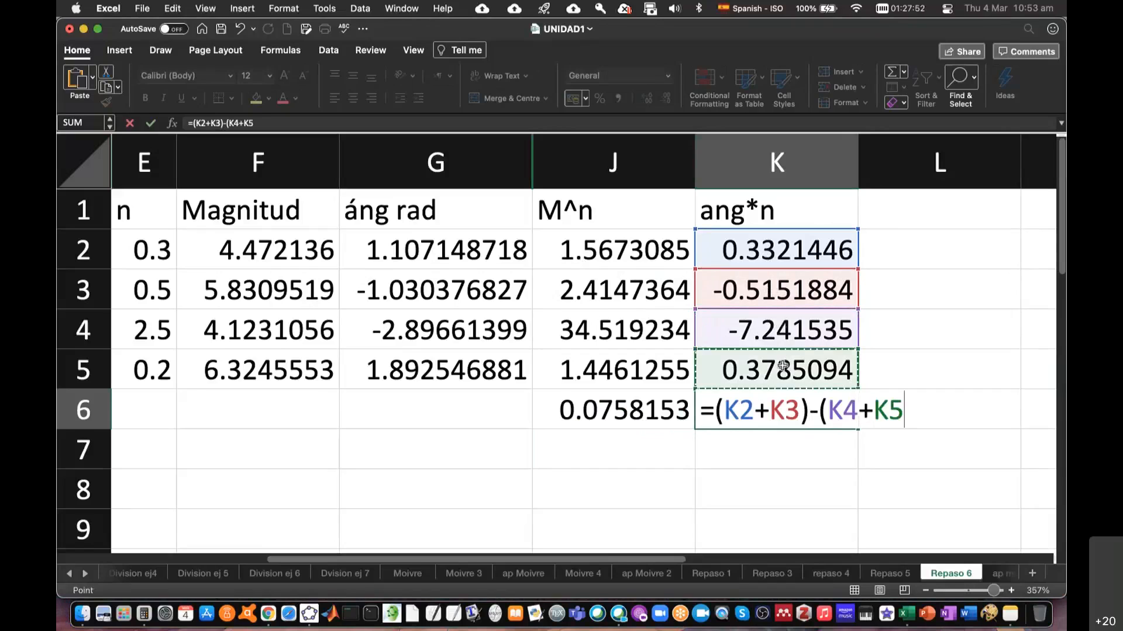
type(")")
key("Return")
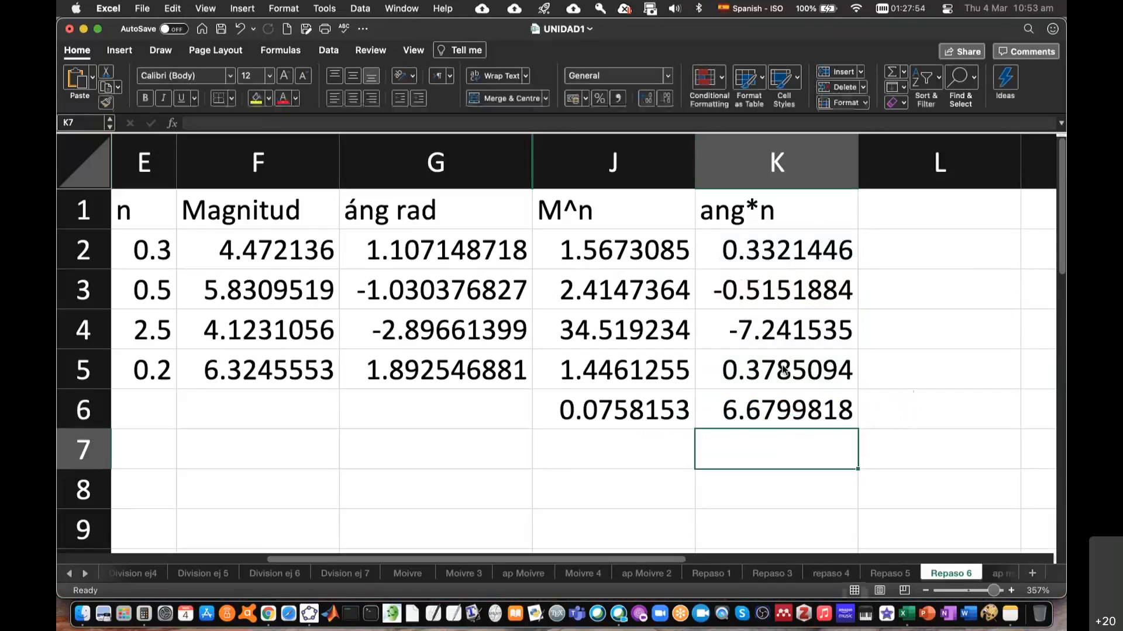
left_click_drag(655, 411, 771, 412)
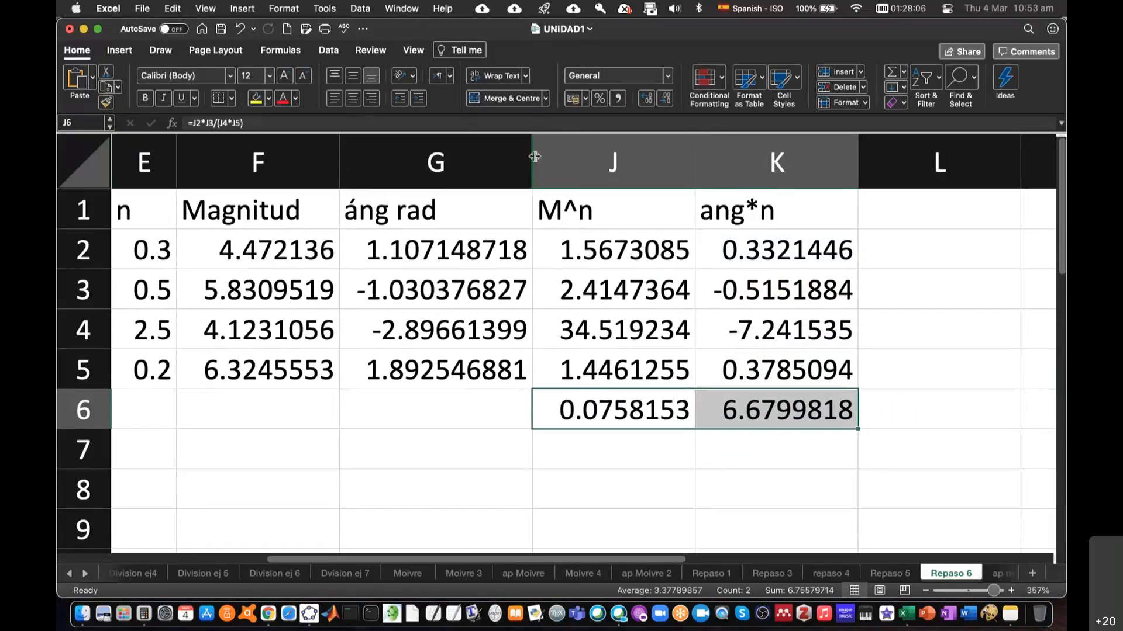
- Unhide columns H and I, which hold the degree and equivalent angles
left_click_drag(144, 162, 781, 159)
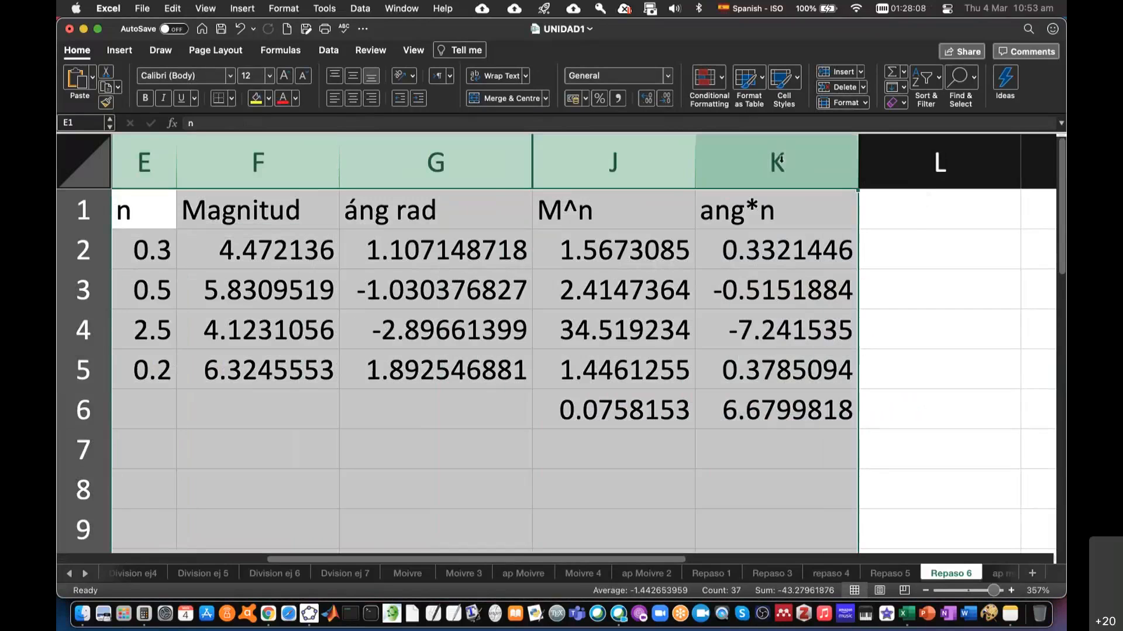
right_click(781, 159)
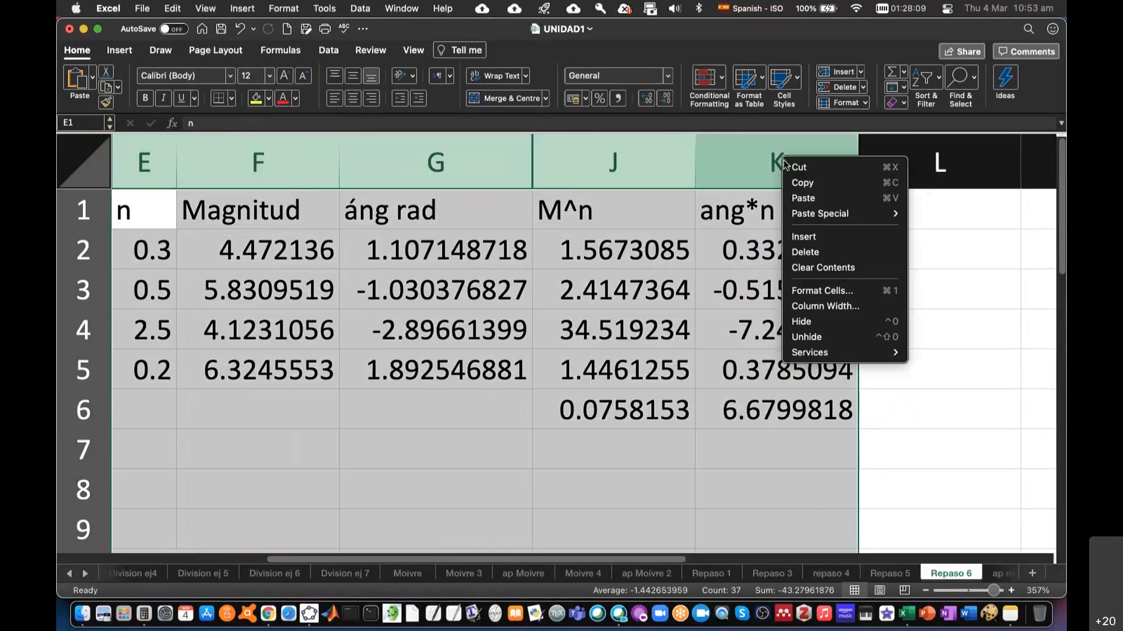
left_click(821, 338)
scroll(705, 356, "down", 1)
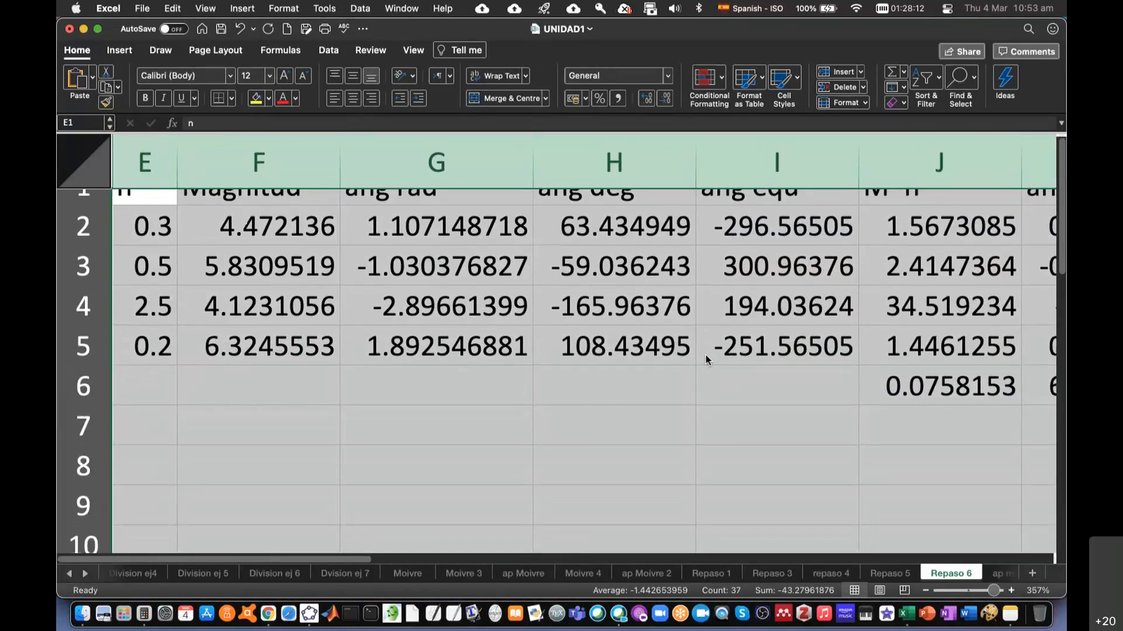
scroll(705, 355, "up", 1)
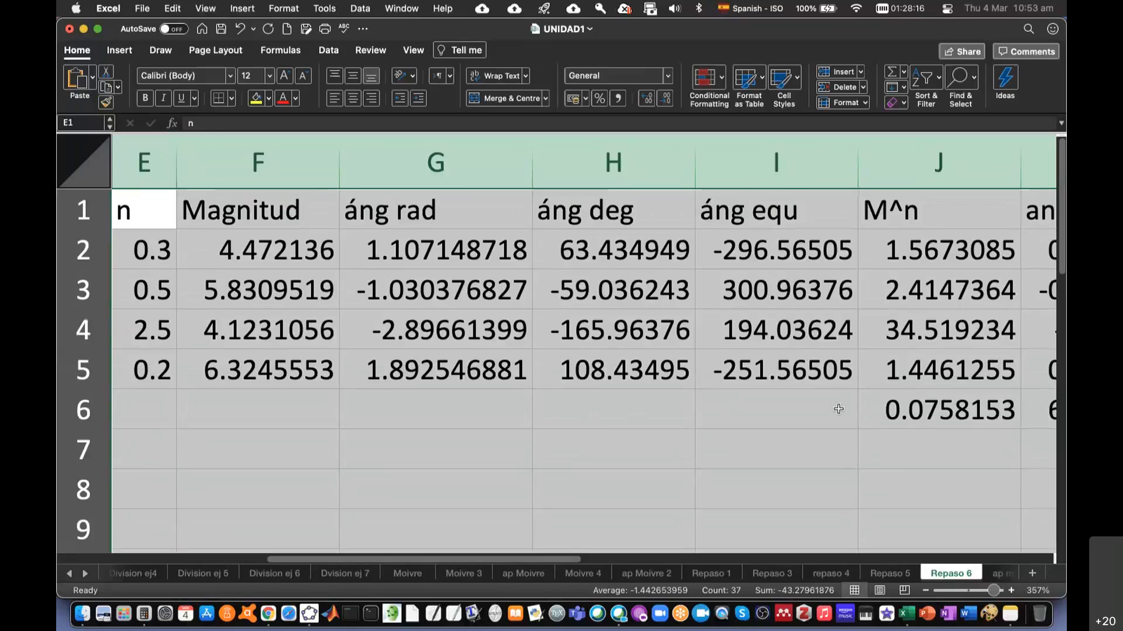
- Select columns A through G and unhide any hidden columns among them
left_click_drag(143, 157, 286, 165)
left_click_drag(436, 162, 147, 163)
right_click(216, 154)
left_click(275, 335)
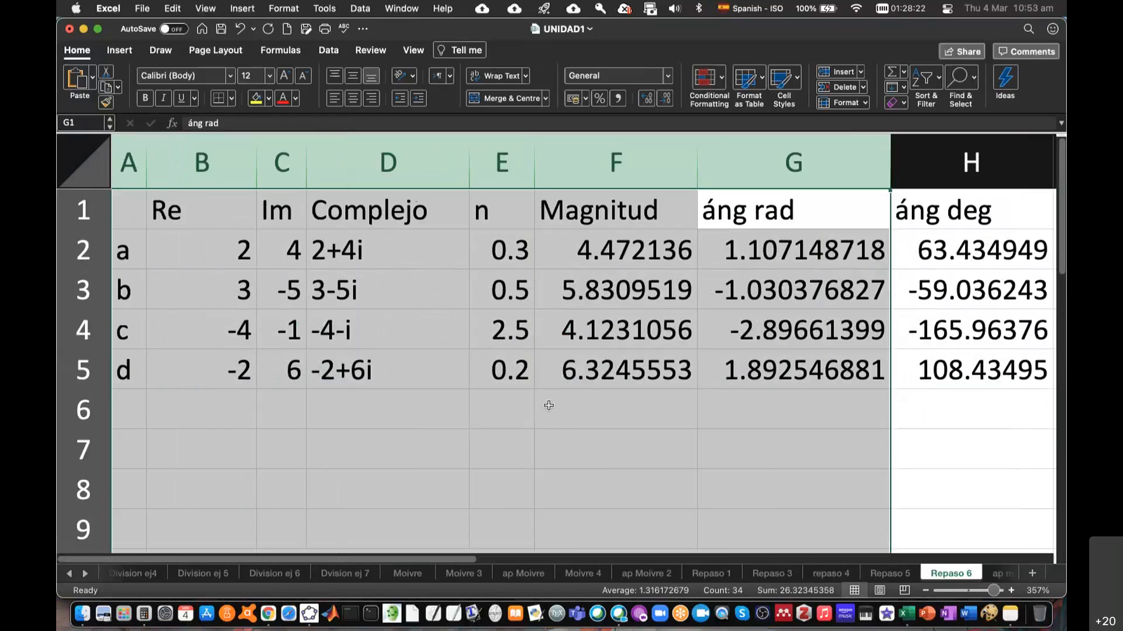
- Label the result row in A6 as "a^n b^n/(c^n d^n)" and widen column A to fit the text
left_click(141, 407)
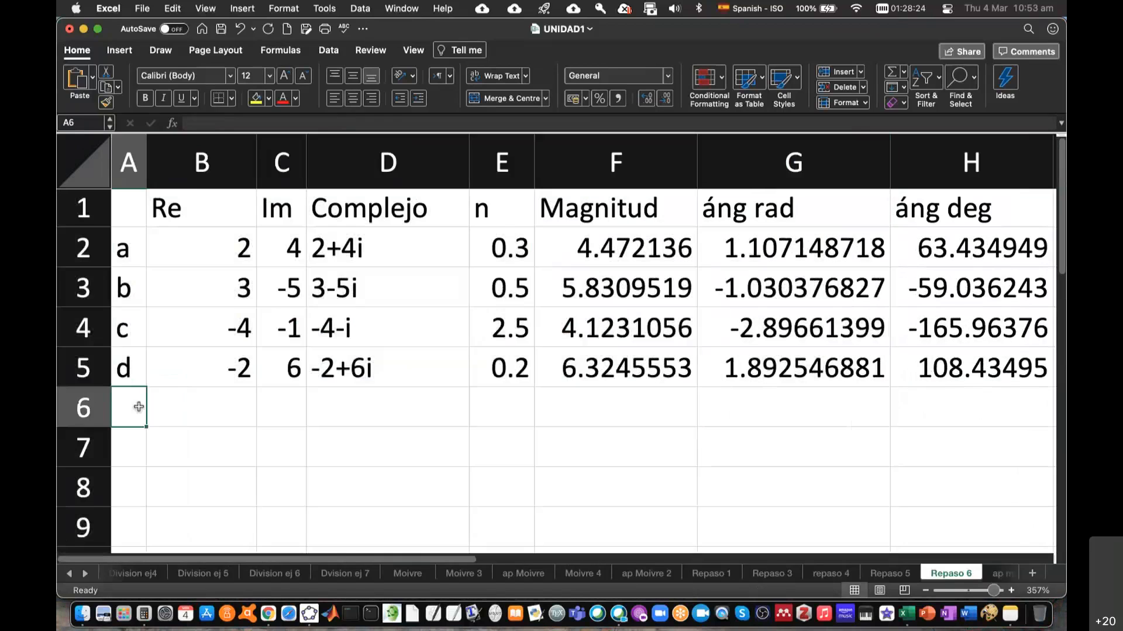
left_click_drag(145, 173, 148, 167)
left_click_drag(288, 174, 288, 173)
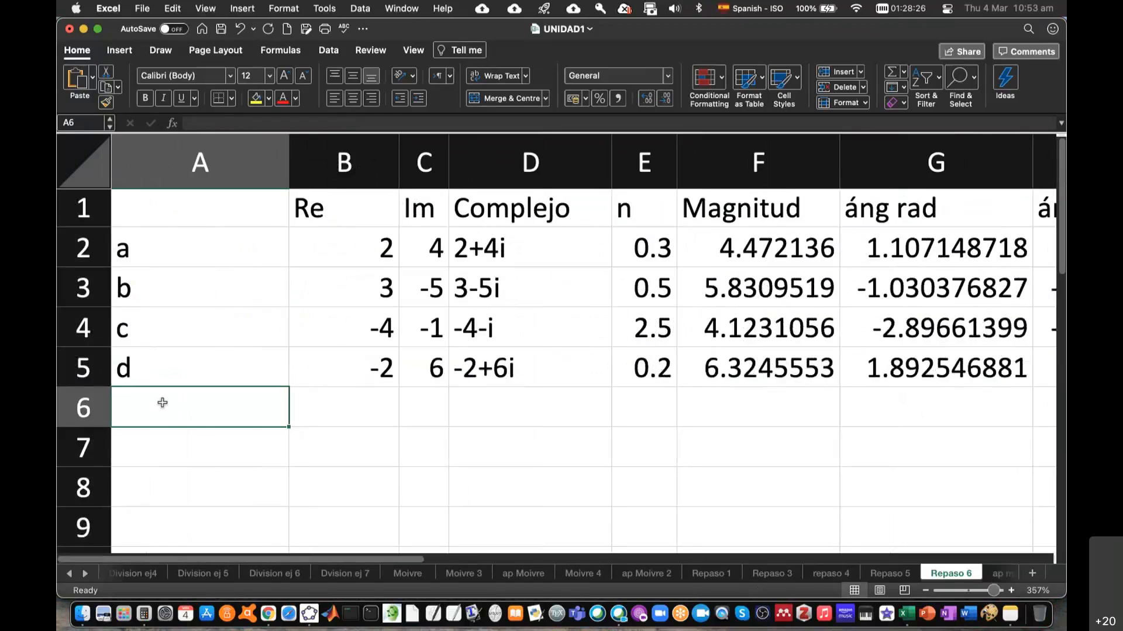
type("a^")
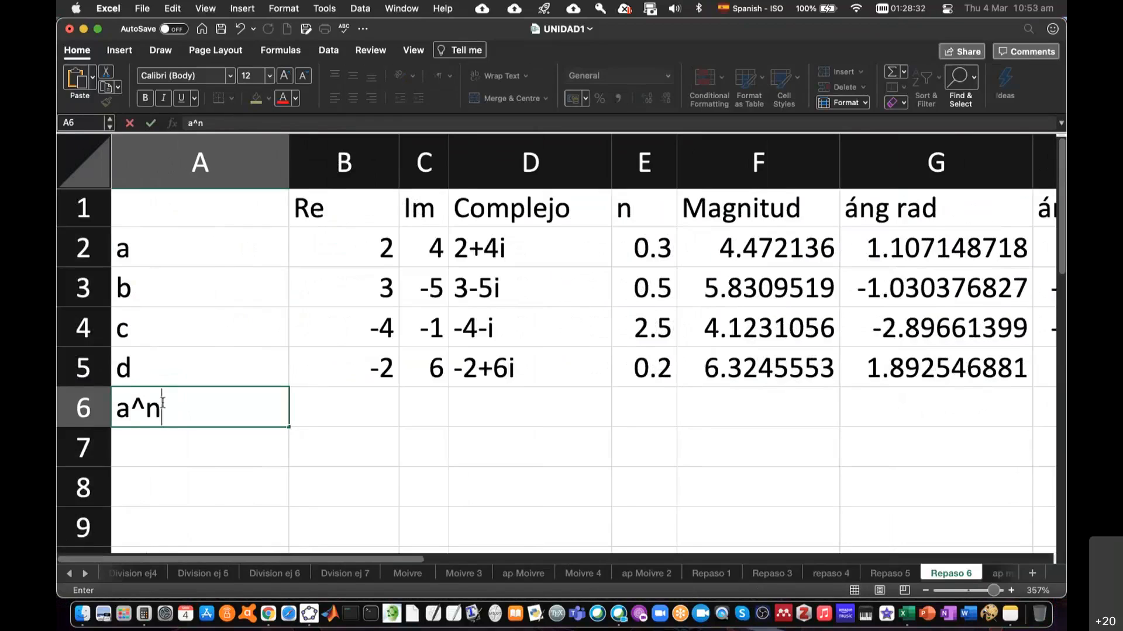
type("n b")
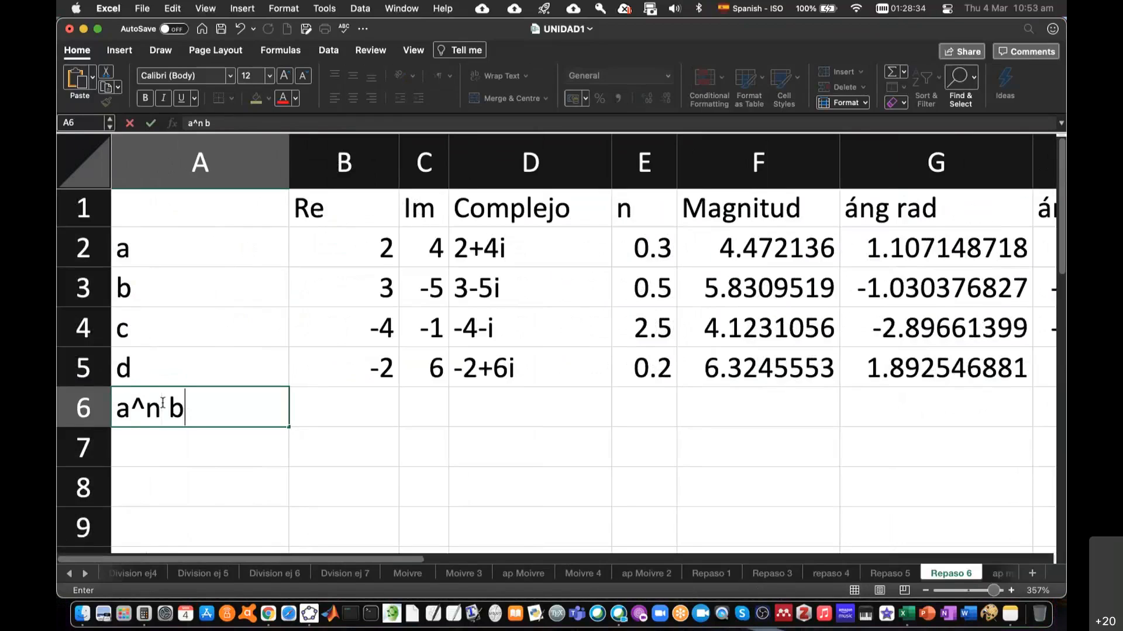
type("^n")
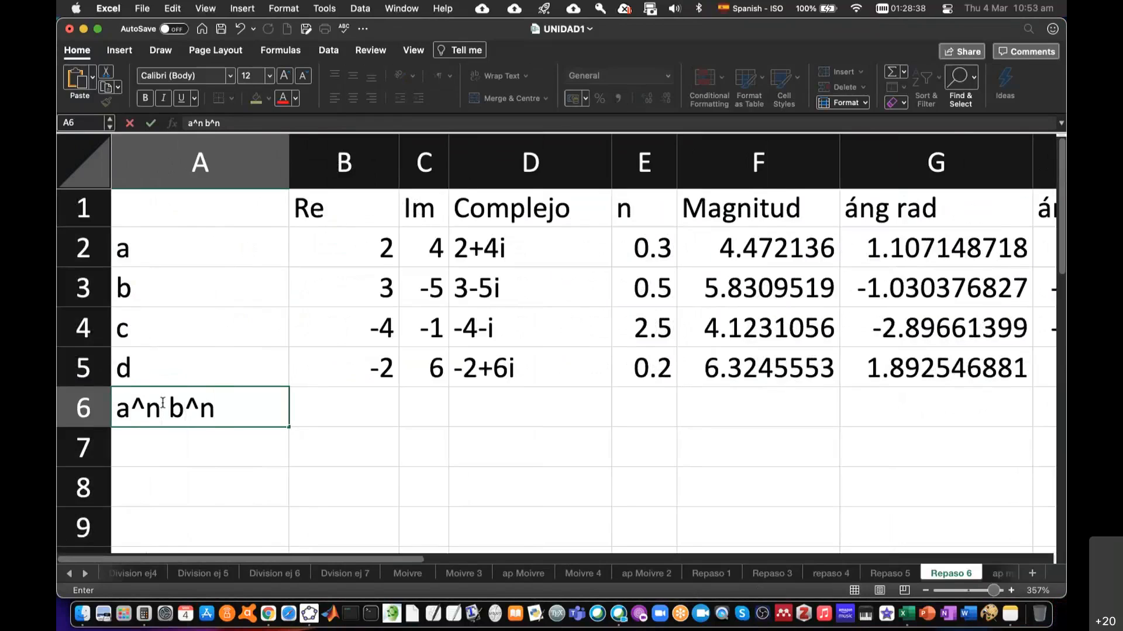
type("/(c^n d^n")
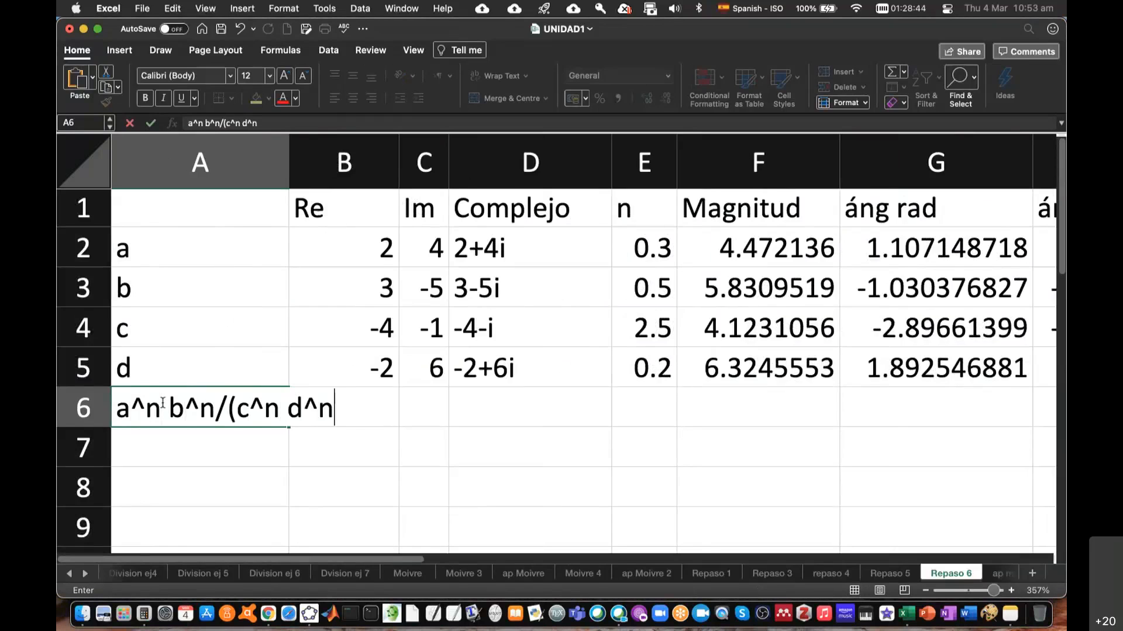
key("Return")
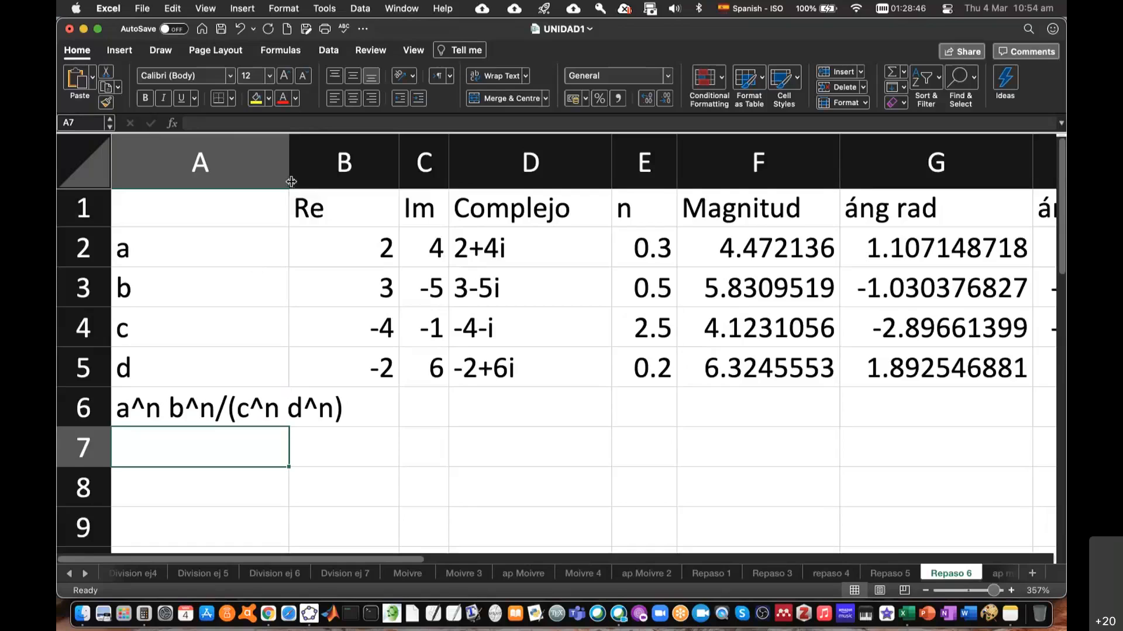
left_click_drag(289, 183, 354, 183)
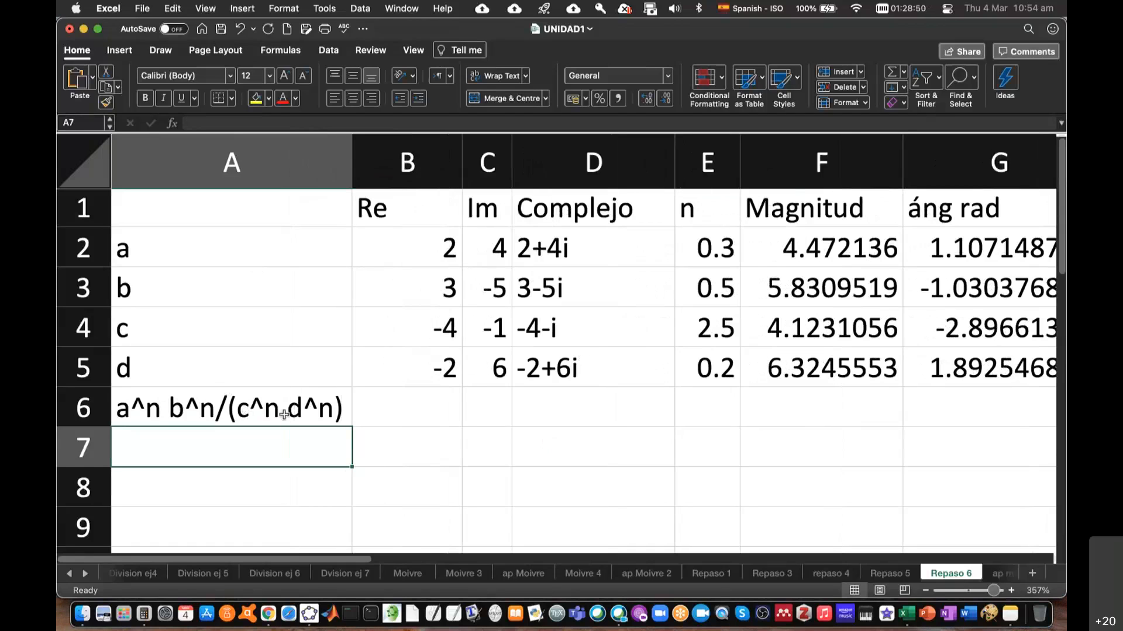
- Review the combined magnitude formula in J6
scroll(645, 424, "right", 6)
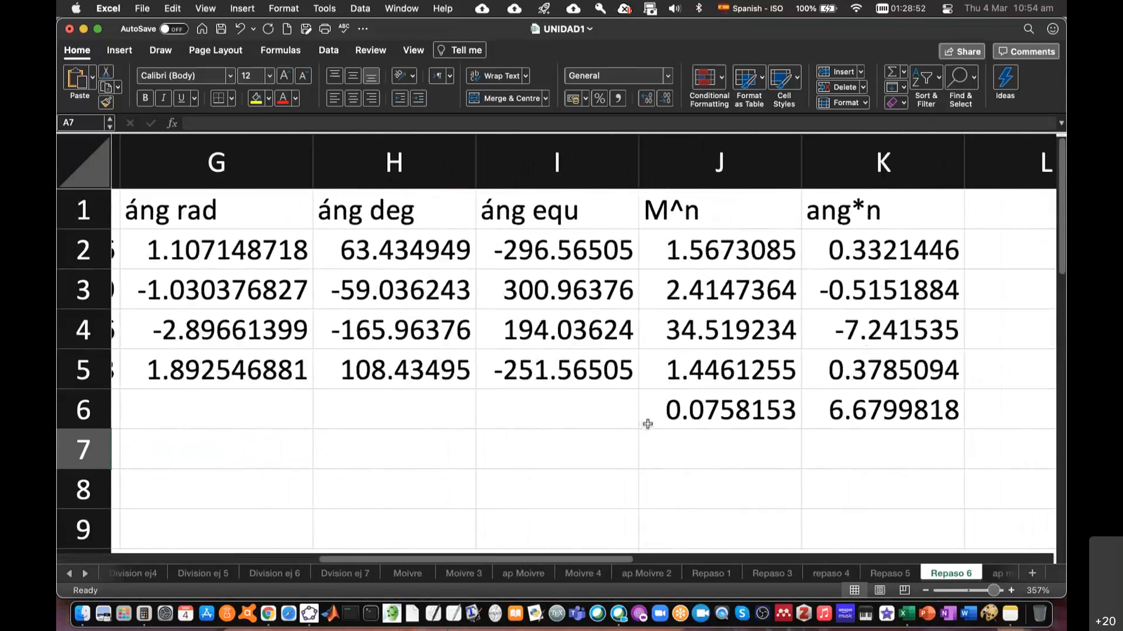
left_click(645, 422)
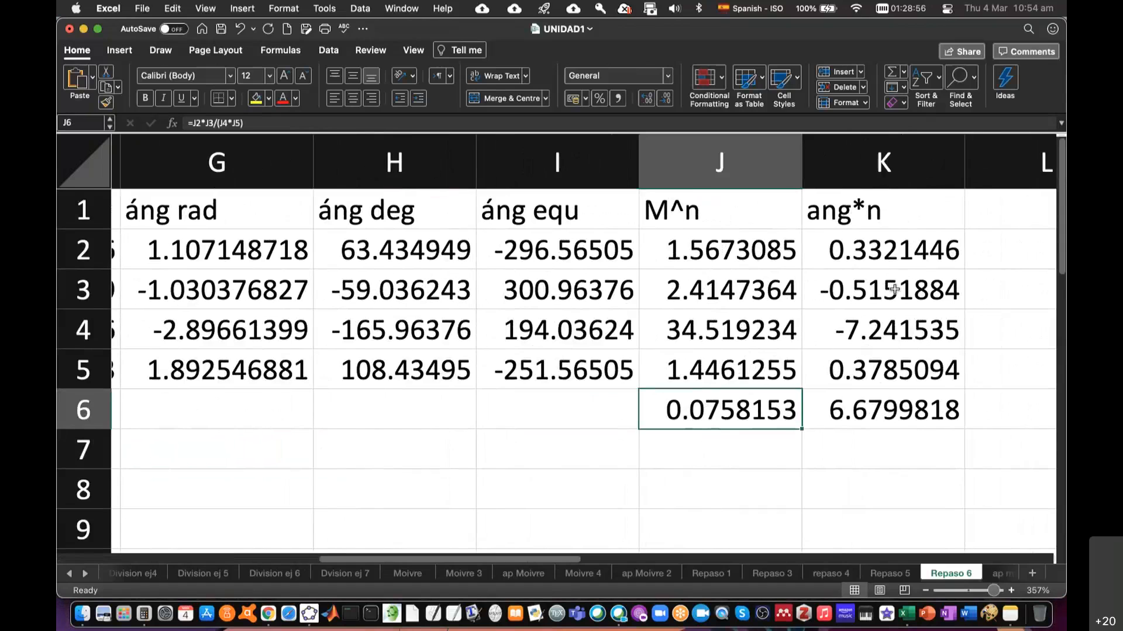
- Calculate the real part of the combined result in B6 with the formula =J6*COS(K6)
scroll(785, 388, "left", 4)
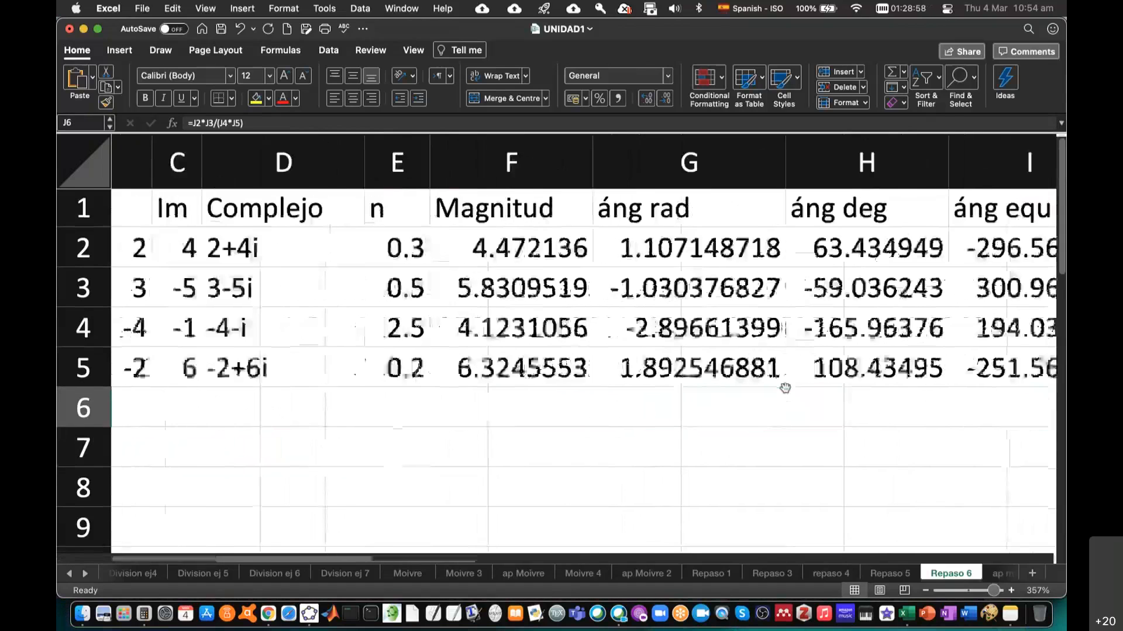
scroll(784, 388, "left", 3)
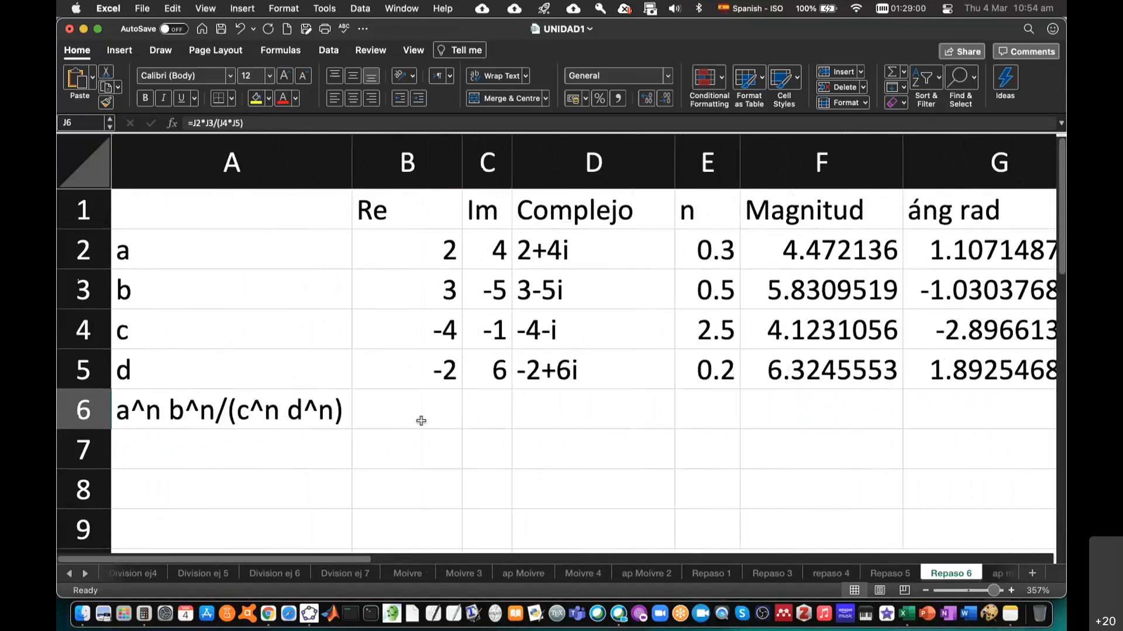
left_click(421, 417)
type("=")
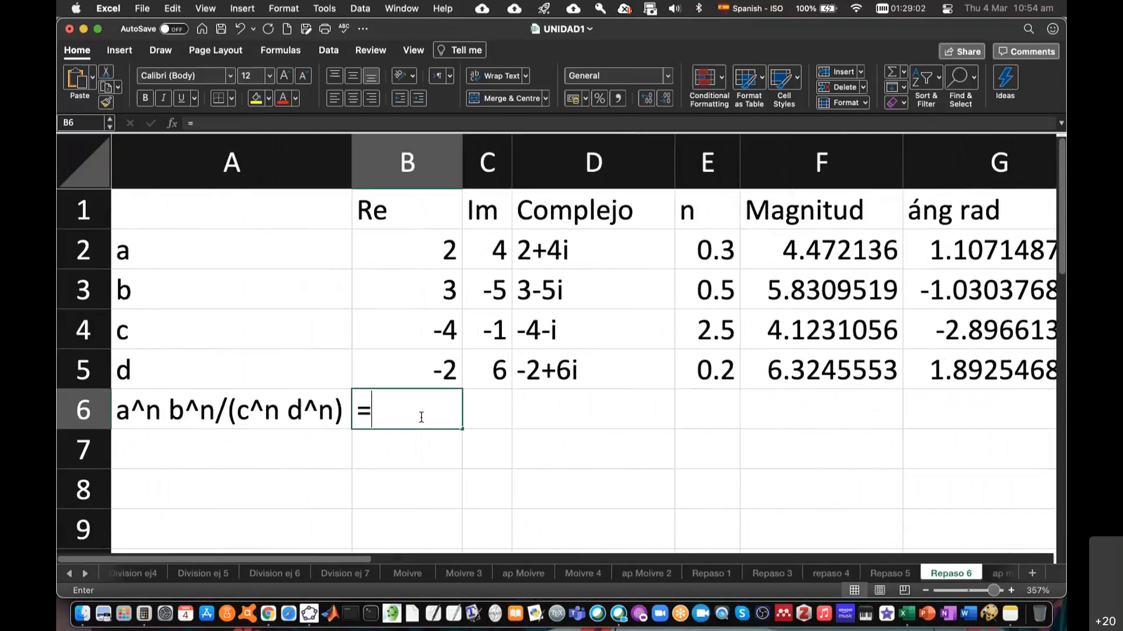
scroll(763, 449, "right", 6)
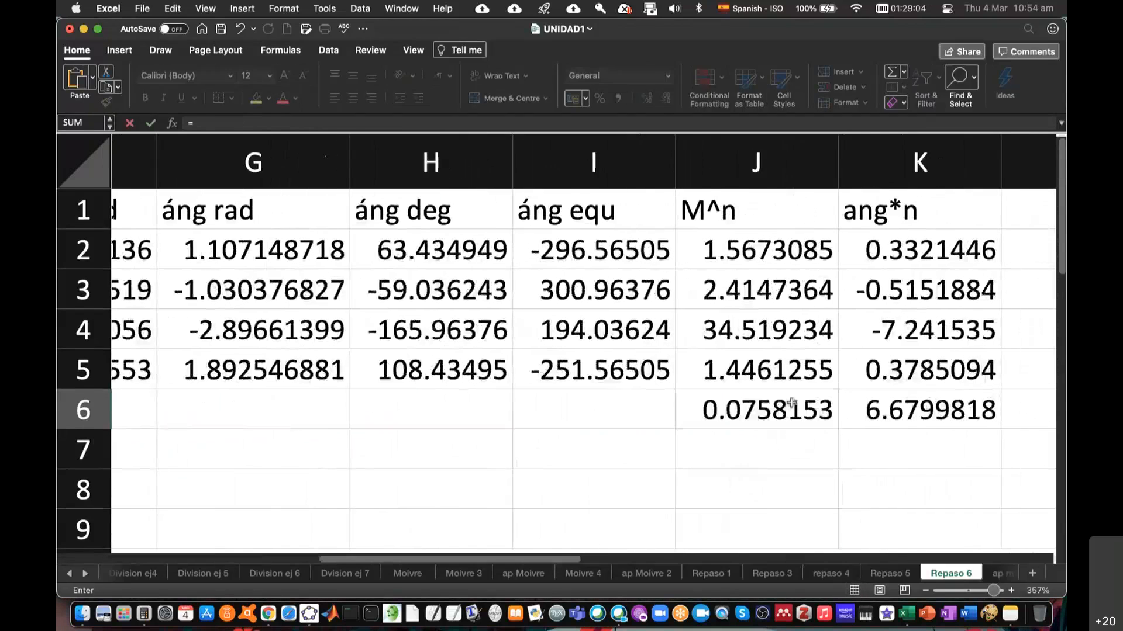
left_click(791, 403)
type("*cos")
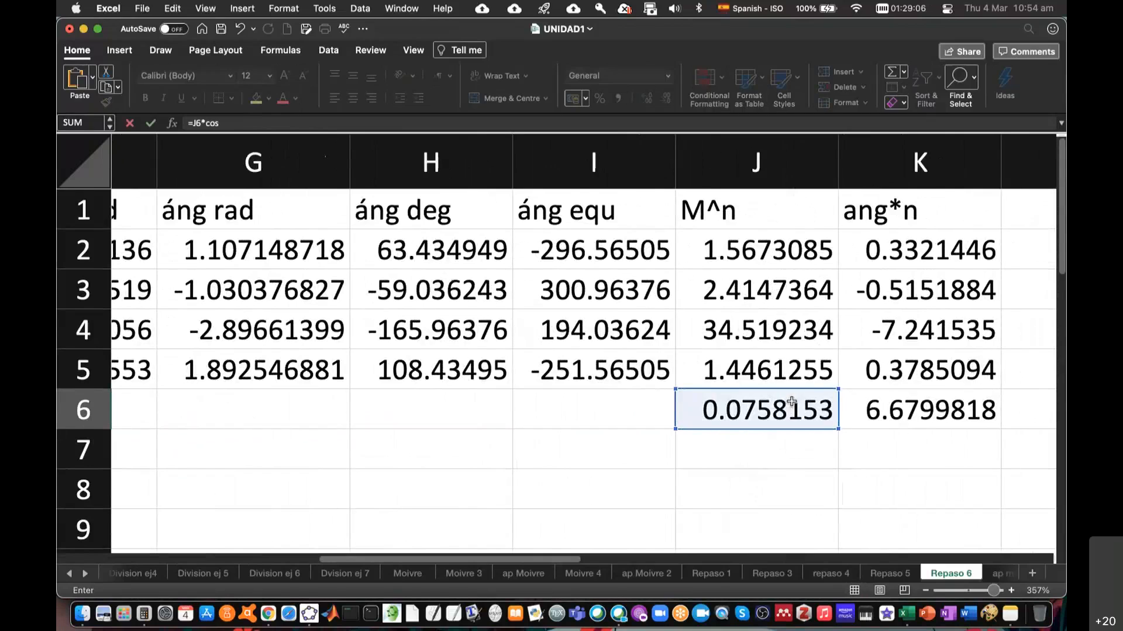
type("(")
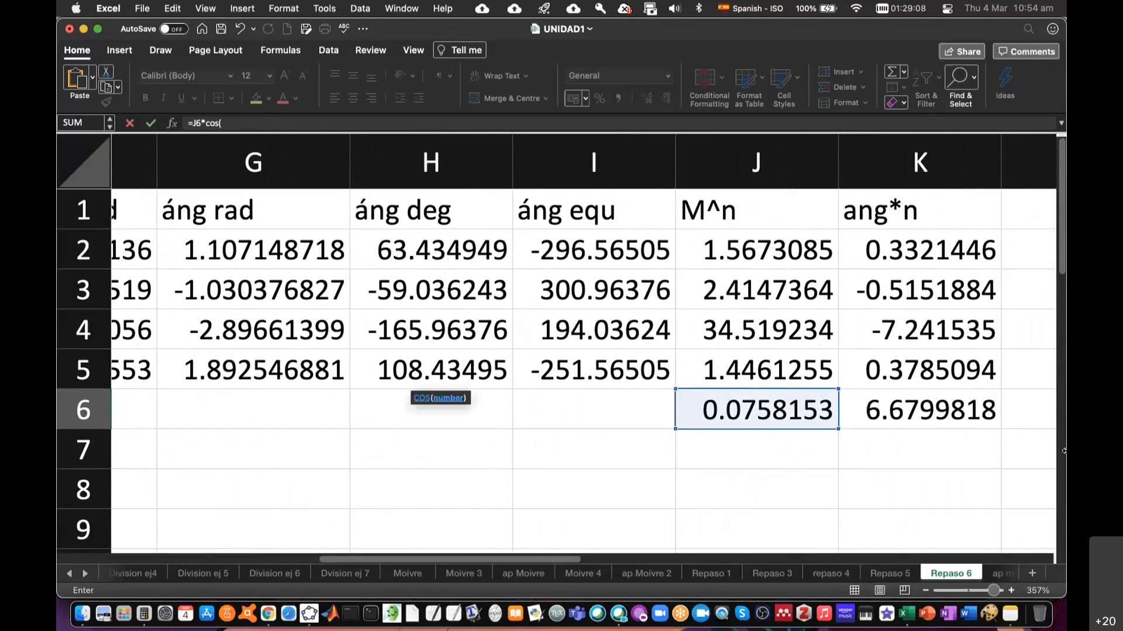
left_click(956, 413)
type(")")
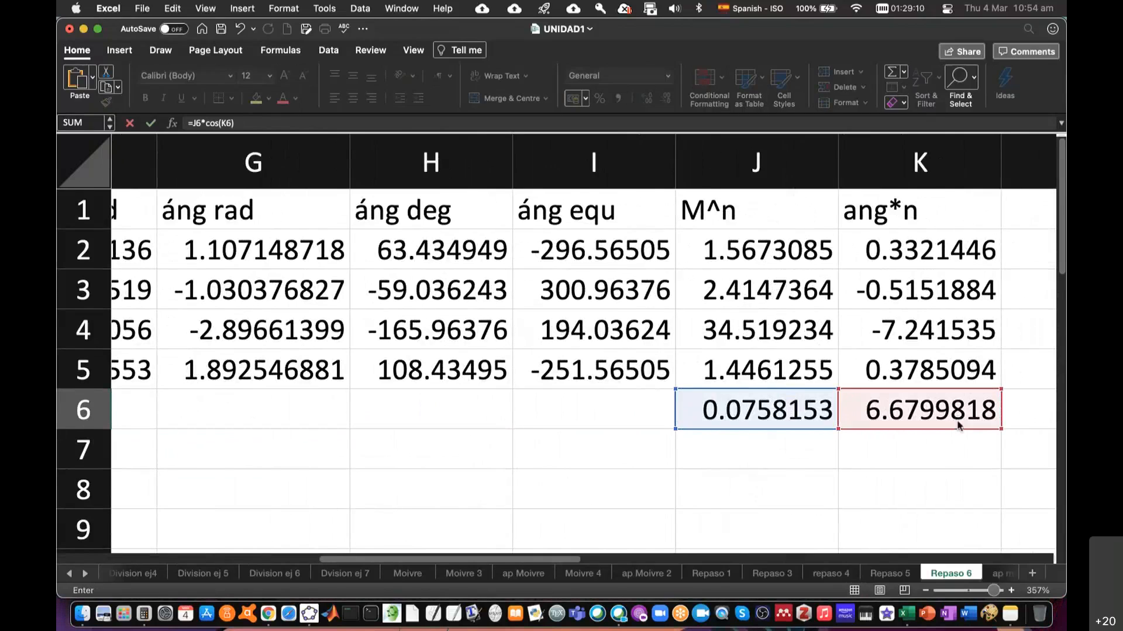
key("Return")
- Check the formula in B6 and widen column B so the full result fits
scroll(581, 476, "left", 4)
left_click(576, 417)
left_click(430, 404)
left_click(218, 124)
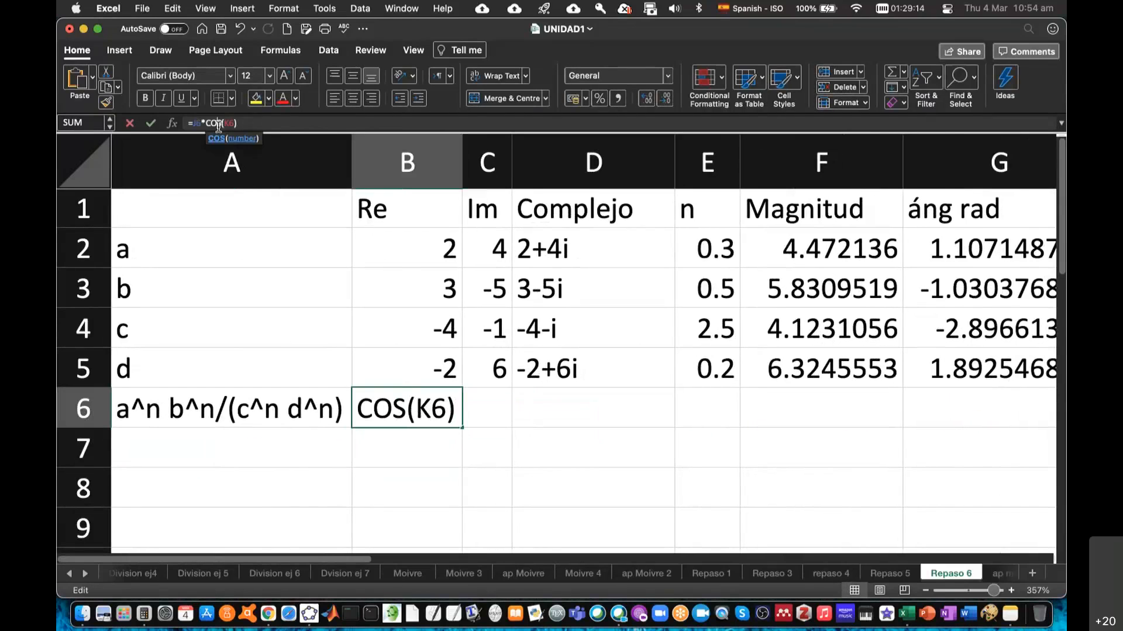
left_click(151, 123)
left_click_drag(462, 160, 640, 161)
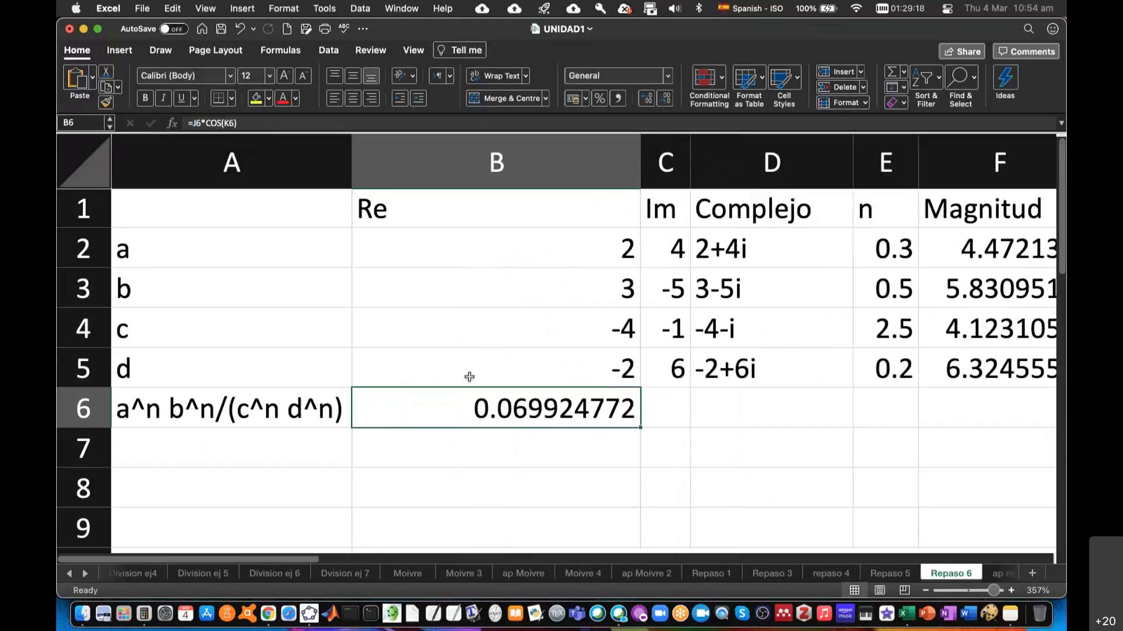
- Recheck the B6 formula and widen the Im column to make room for a long decimal
left_click(223, 123)
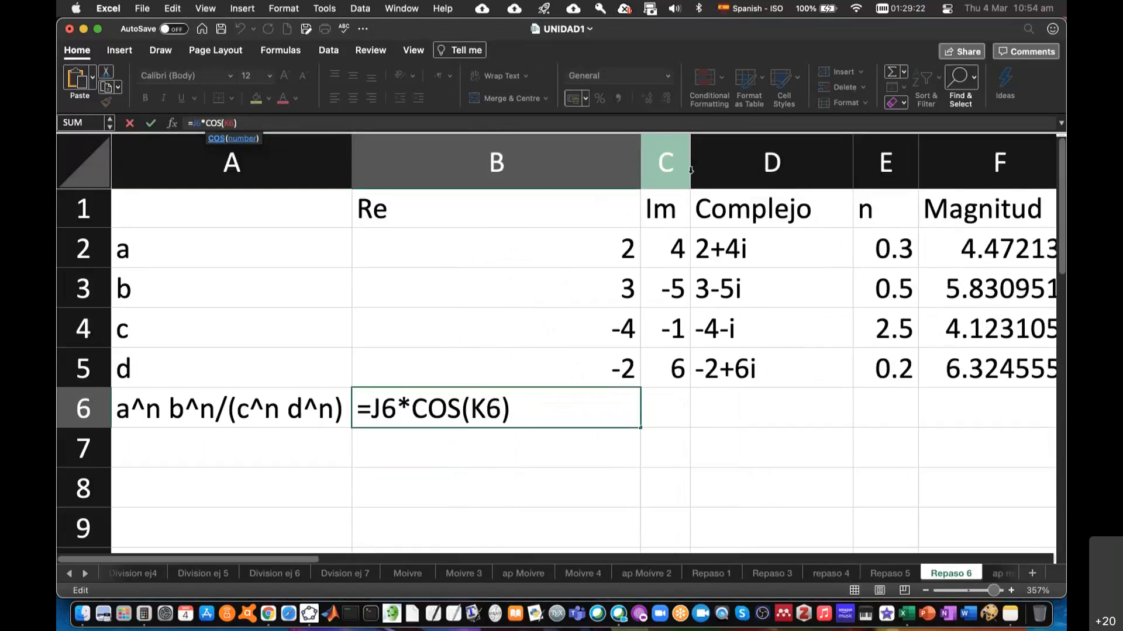
left_click(666, 162)
left_click_drag(692, 155, 858, 154)
- Calculate the imaginary part of the combined result in C6 with =J6*SIN(K6) and check the cell's formula
left_click(731, 410)
type("=")
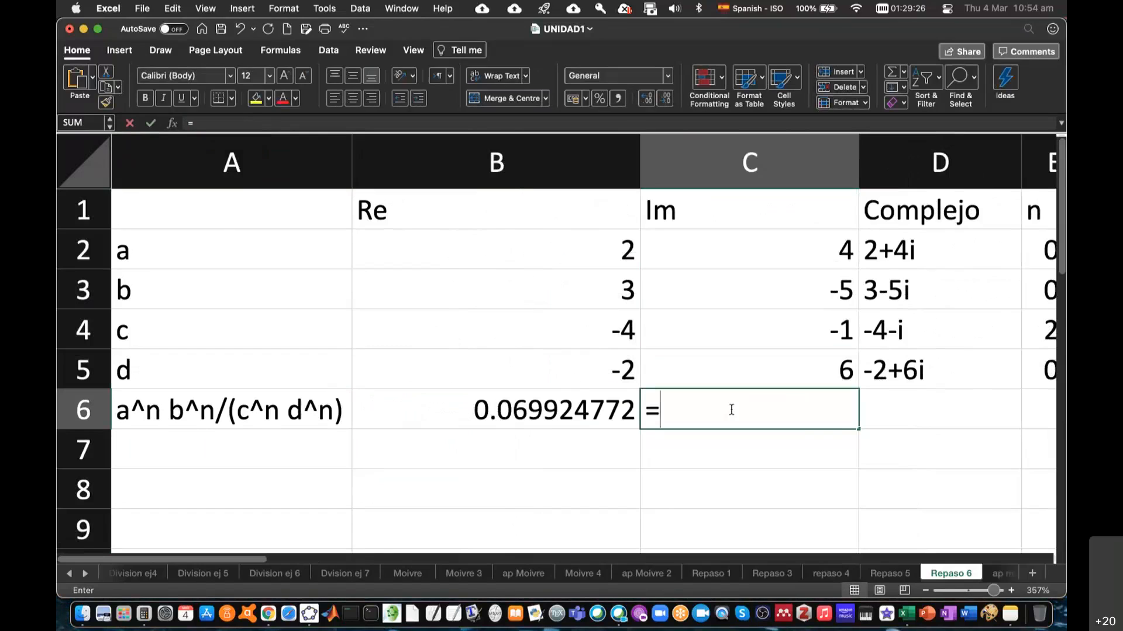
left_click(764, 331)
scroll(770, 335, "right", 3)
scroll(770, 351, "right", 5)
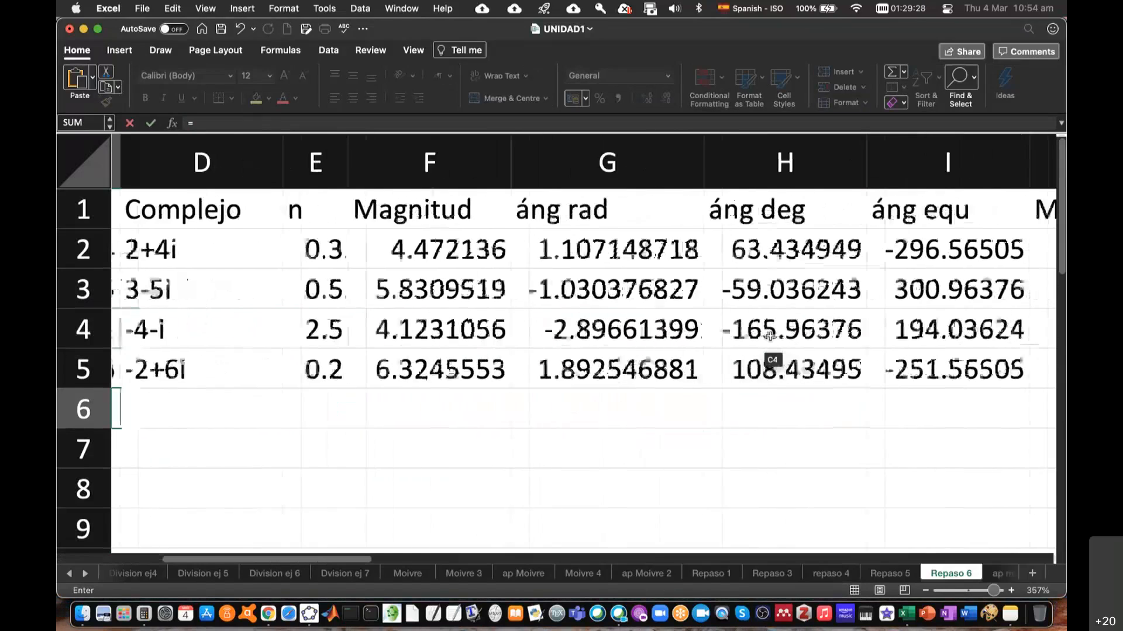
left_click(807, 412)
type("*")
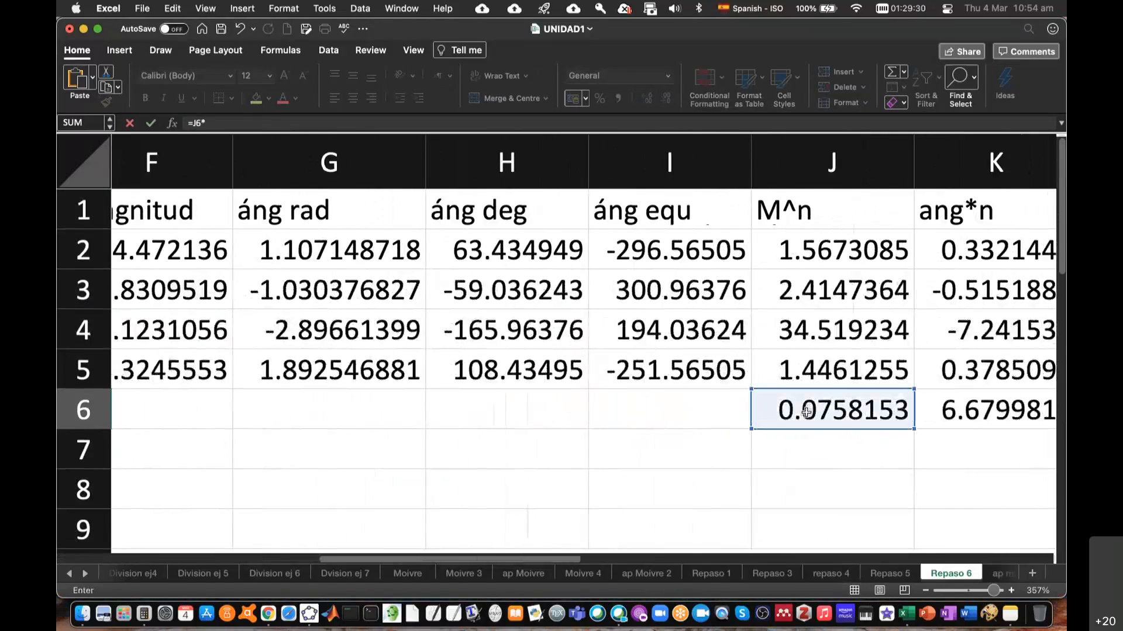
type("sin(")
left_click(970, 416)
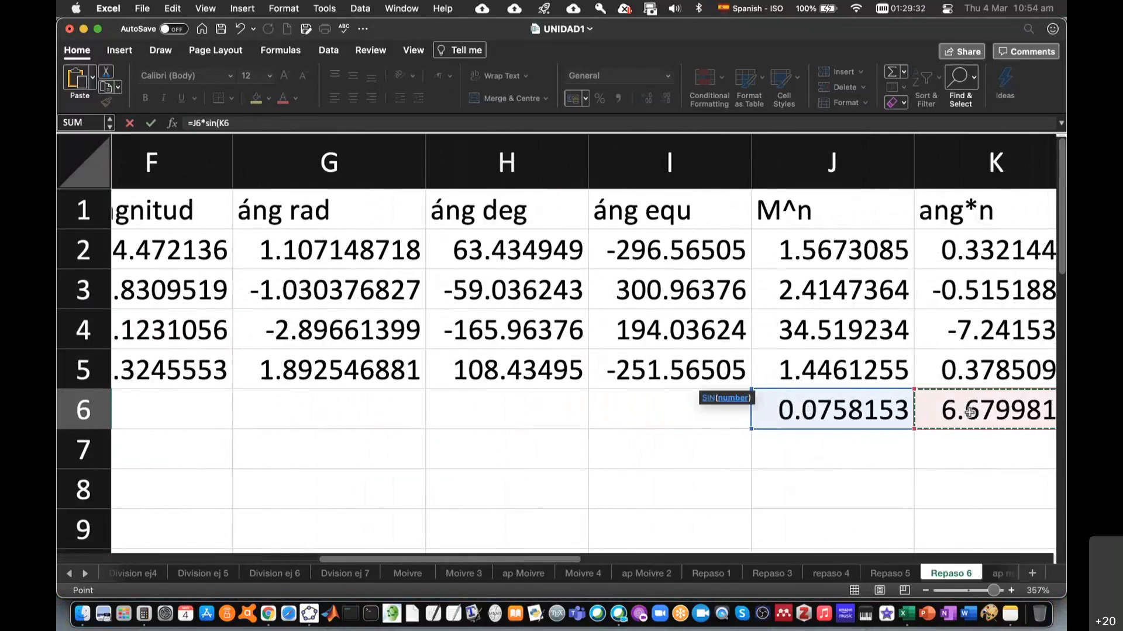
type(")")
key("Return")
scroll(601, 474, "left", 6)
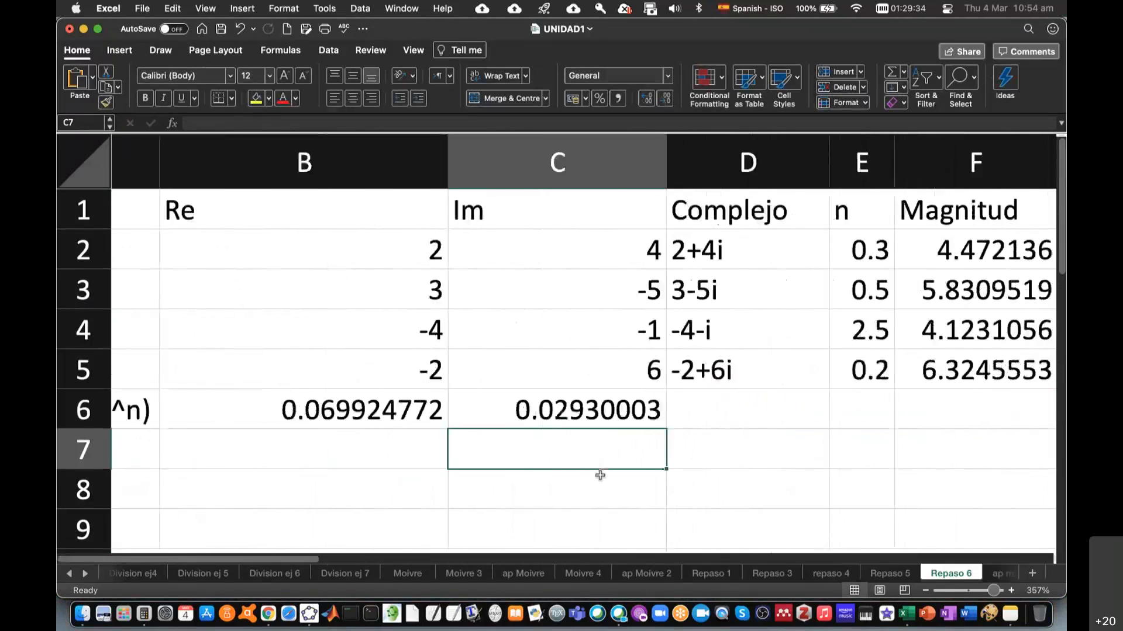
left_click(538, 423)
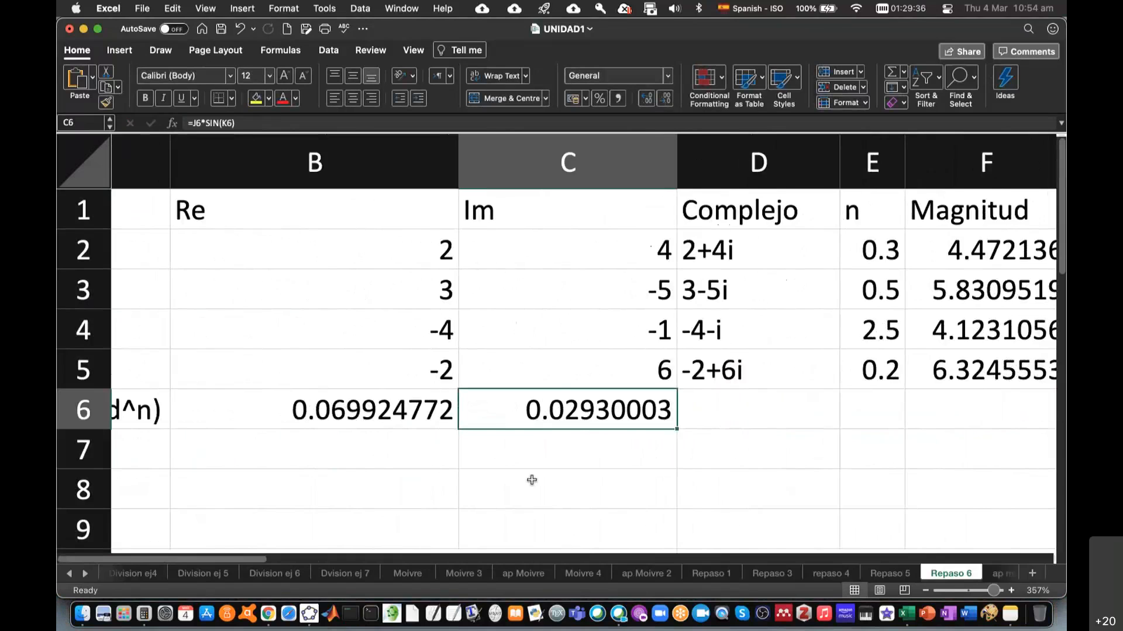
- Begin a direct complex-number formula in D6 with an empty =imdiv() function
scroll(532, 480, "left", 2)
scroll(531, 480, "right", 3)
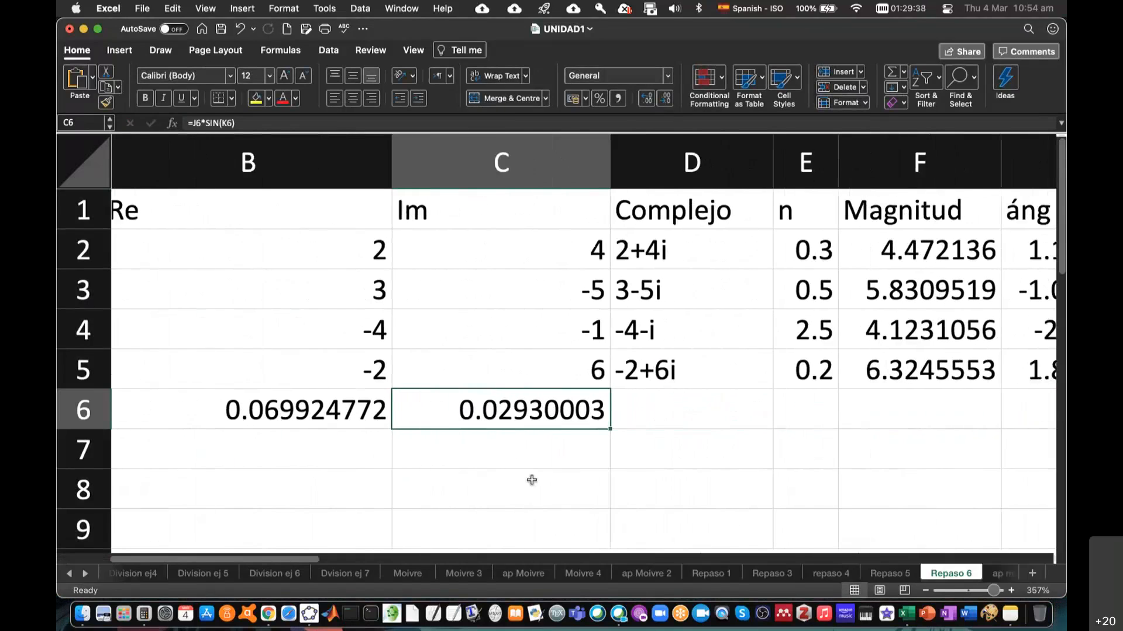
scroll(532, 480, "right", 3)
left_click(488, 410)
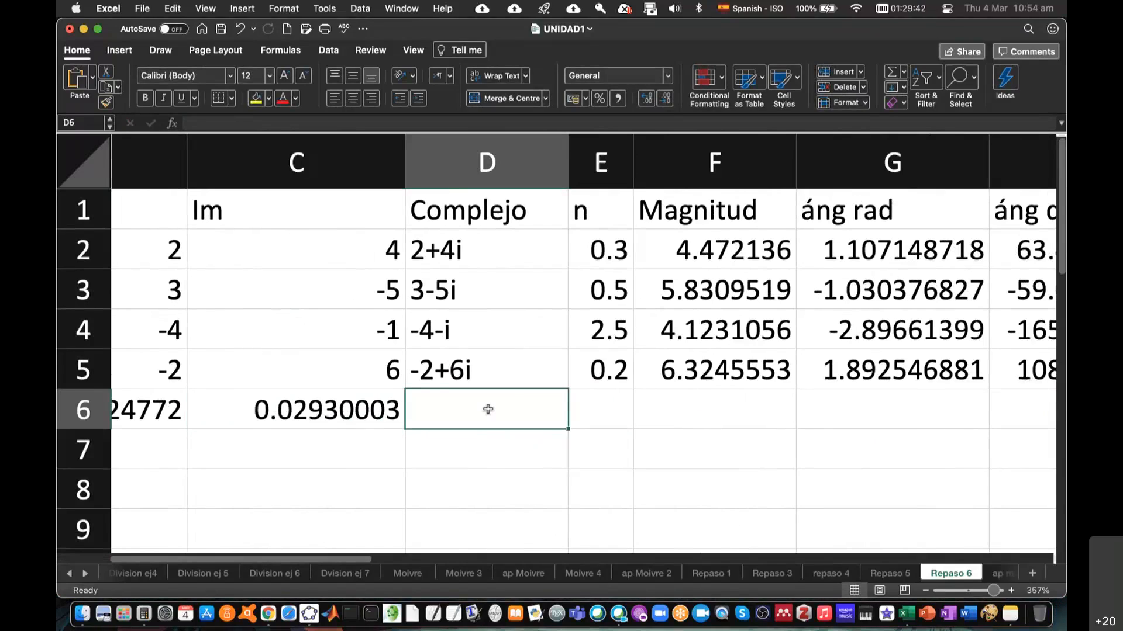
type("=")
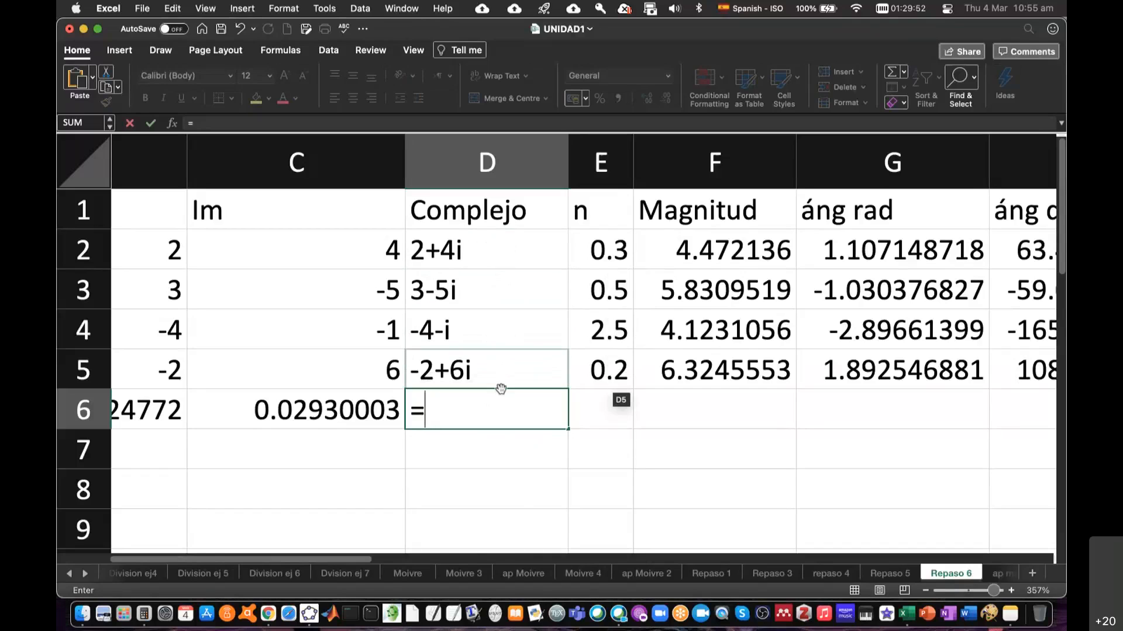
type("imdiv()")
key("Return")
left_click(544, 343)
left_click(502, 410)
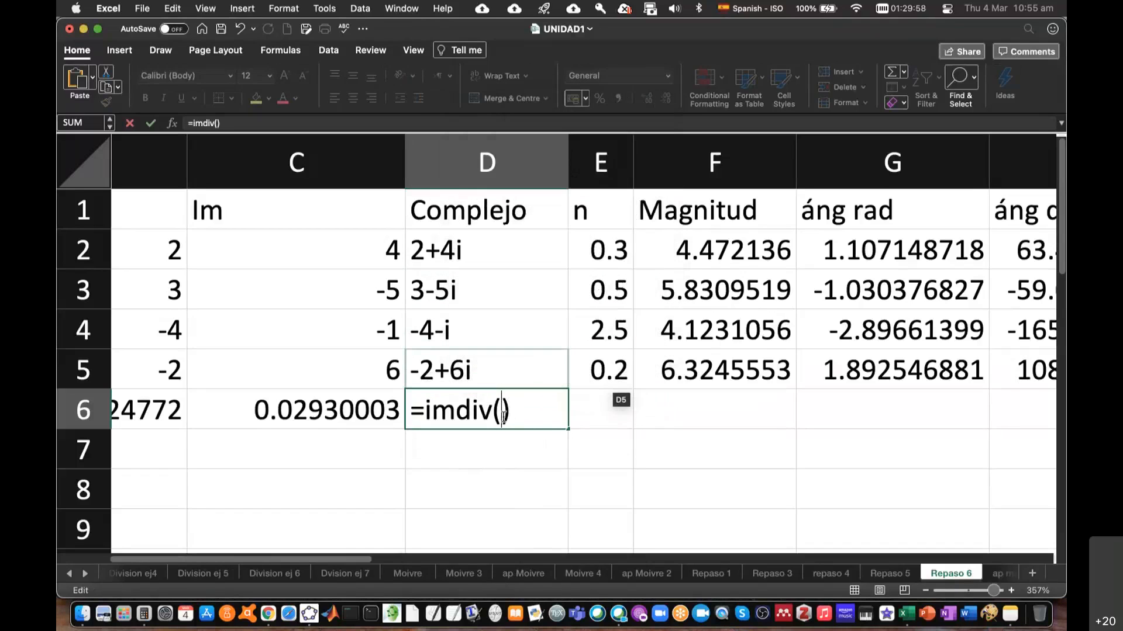
- Nest two empty improduct(,) functions inside imdiv in D6 as its numerator and denominator
type("improduc")
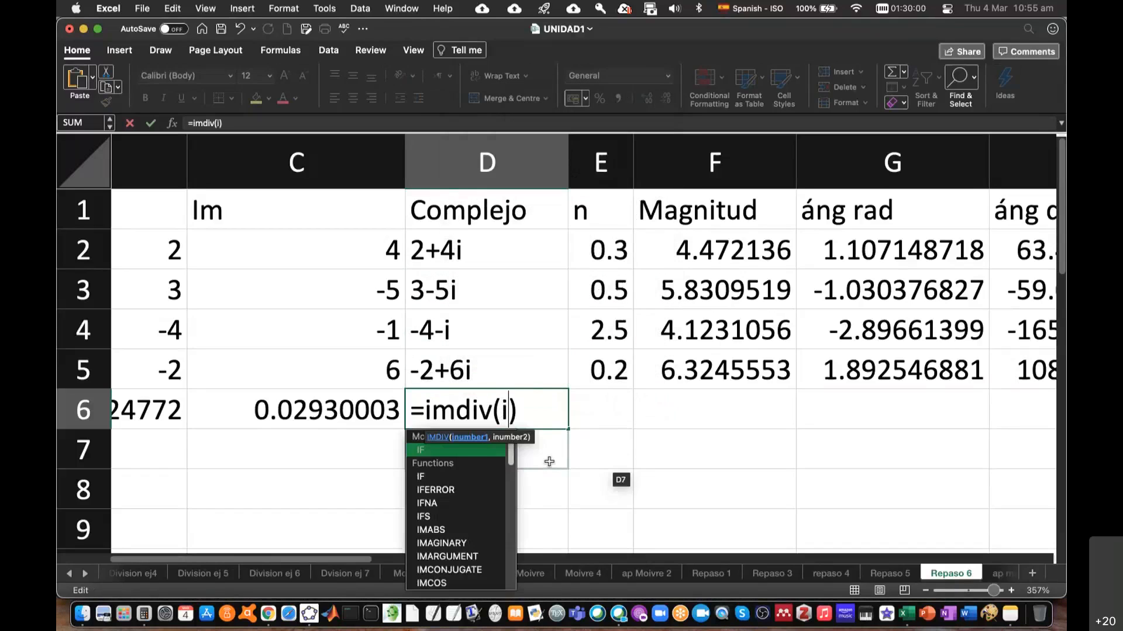
type("t()")
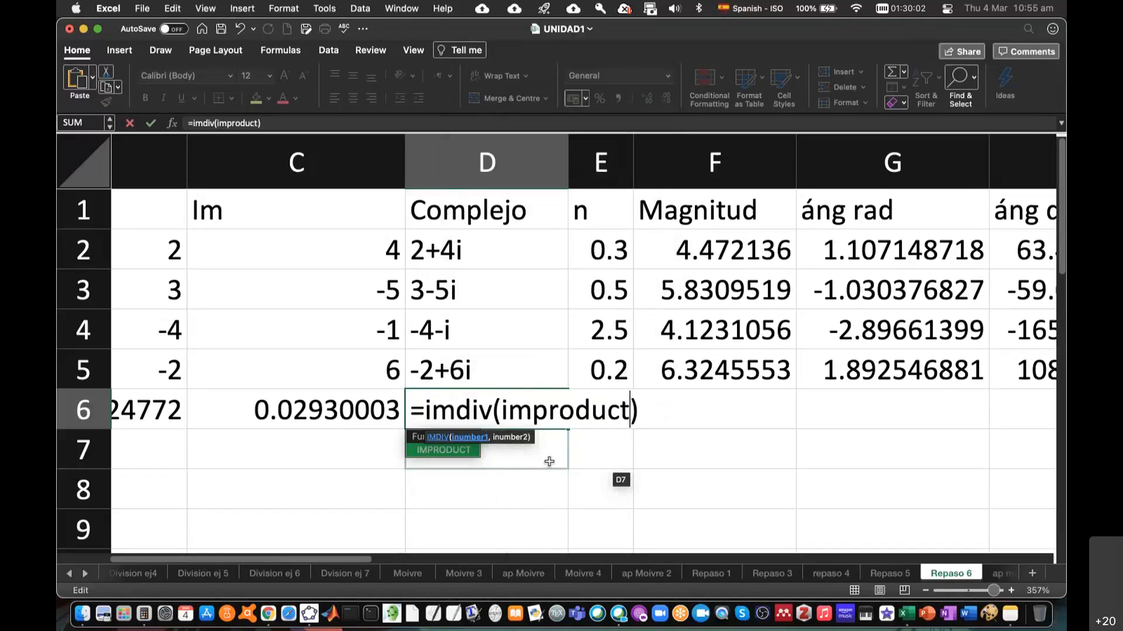
key("Left")
type(",")
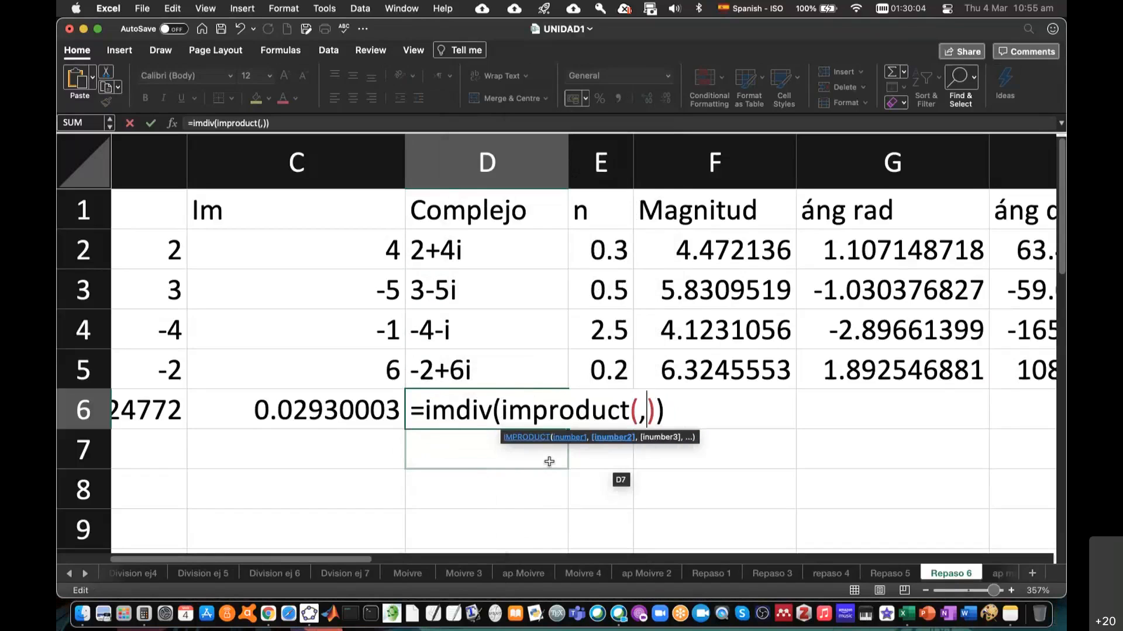
key("Right")
type(",i")
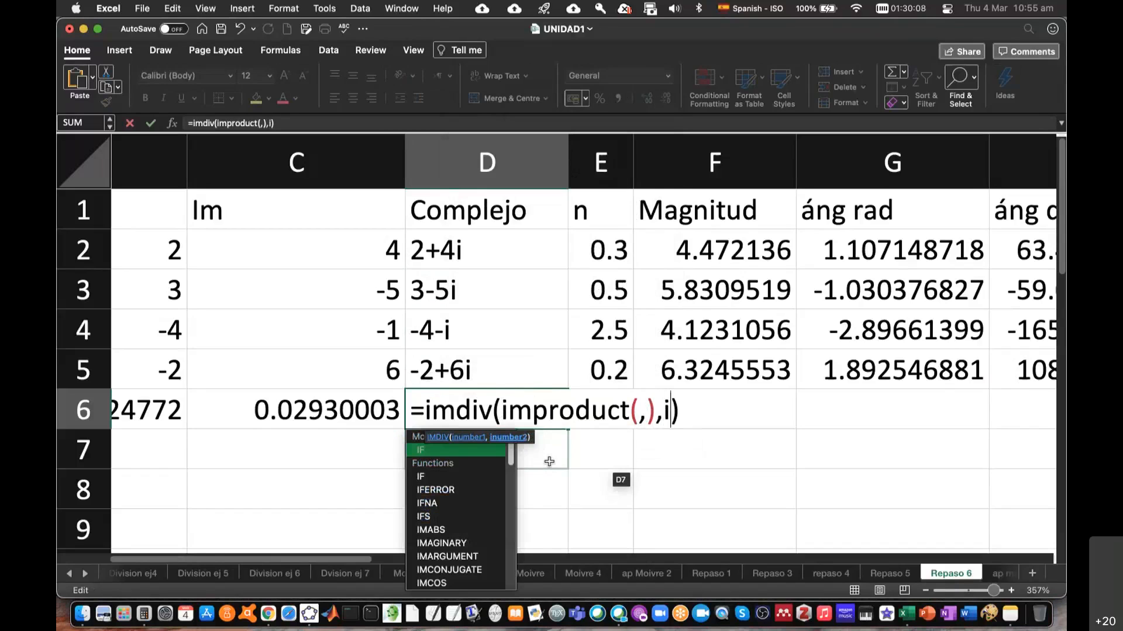
type("mproduct")
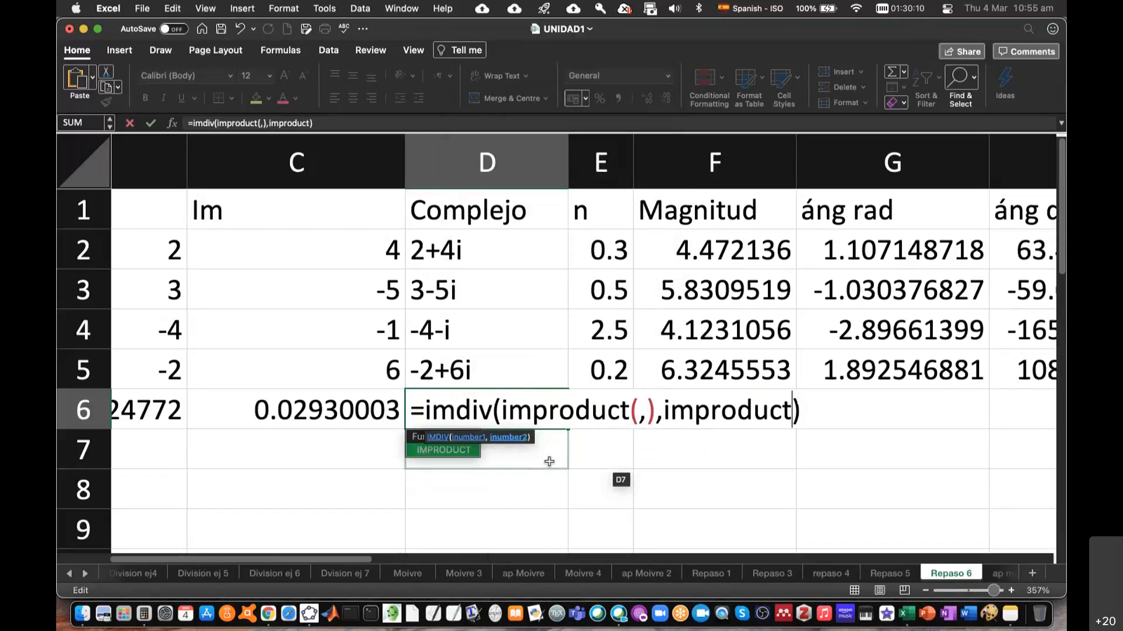
type("(,")
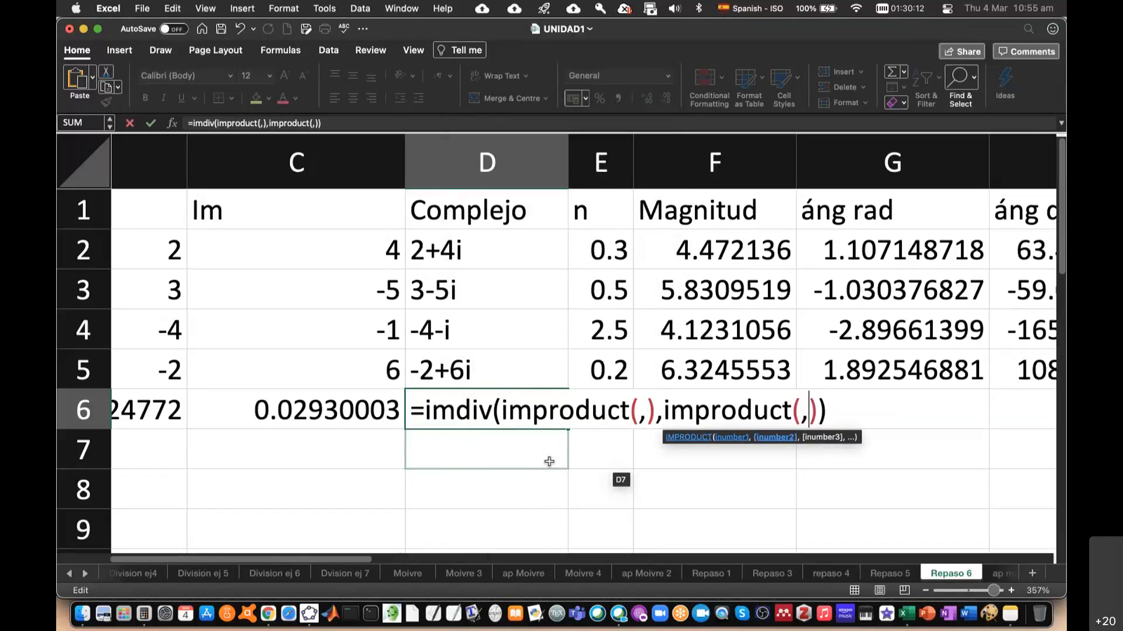
- Insert two empty impower(,) functions as the arguments of the first improduct in the D6 formula
left_click(639, 408)
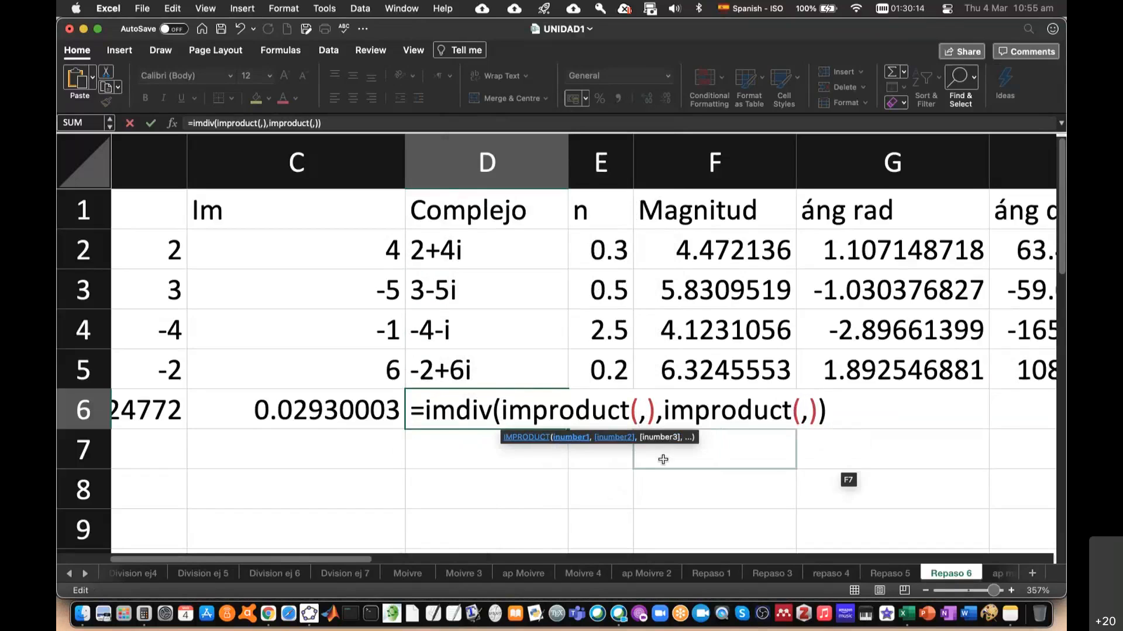
type("impower(")
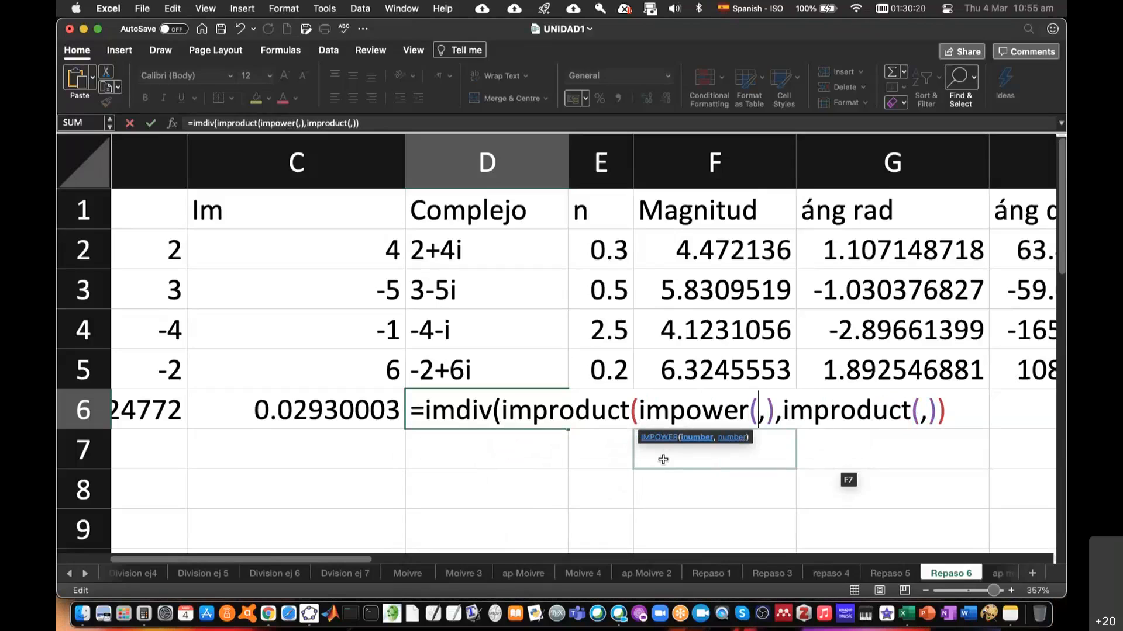
type(",),")
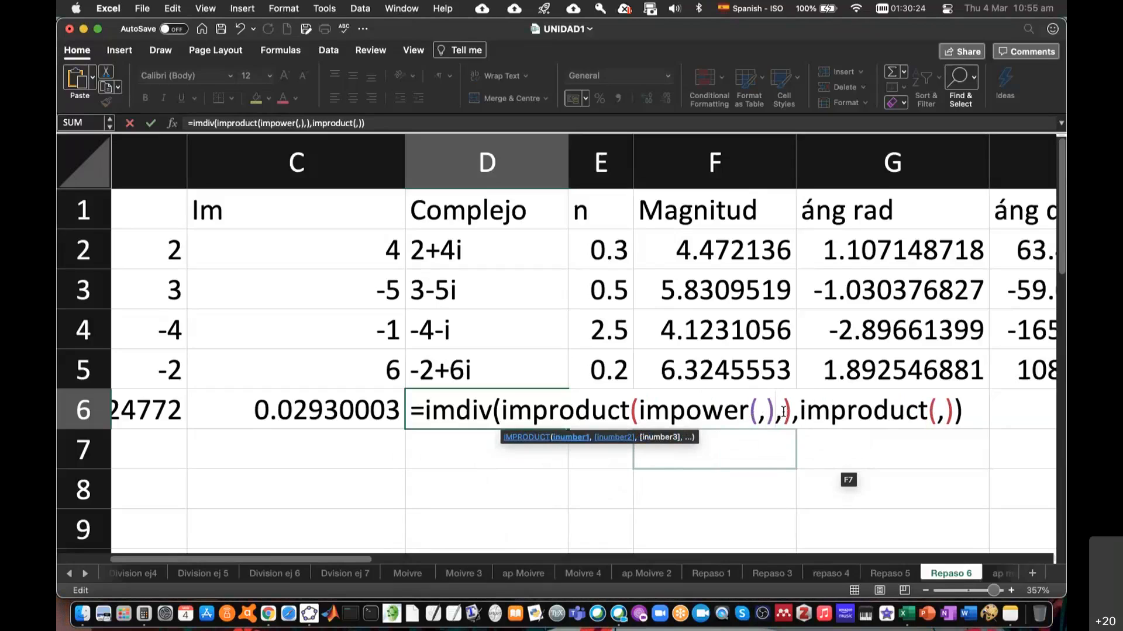
type("imp")
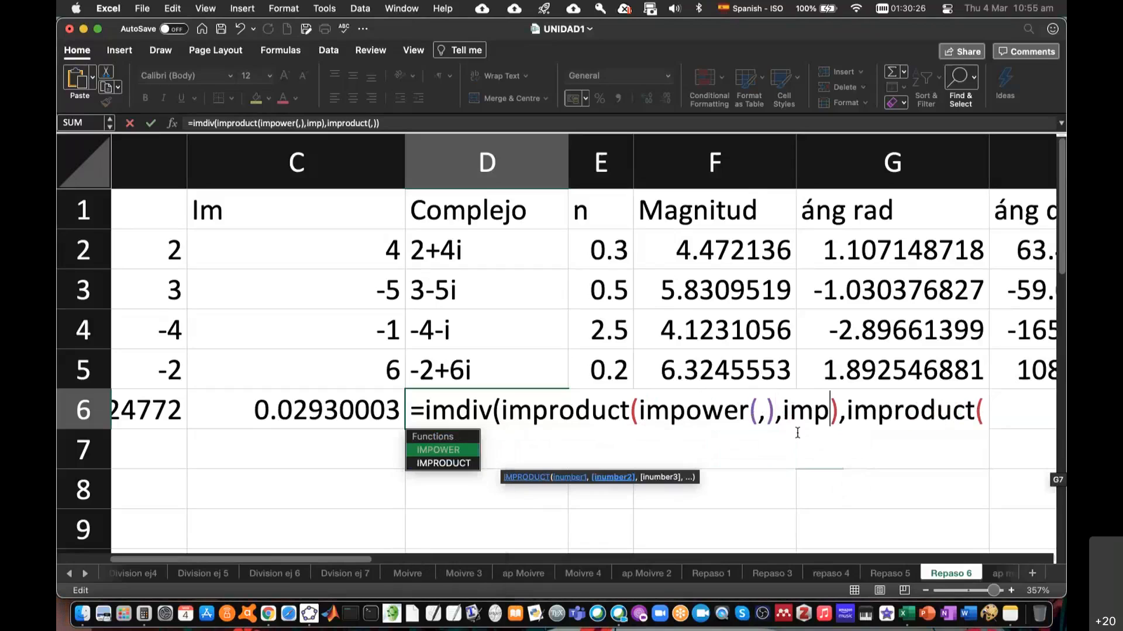
type("ower(,")
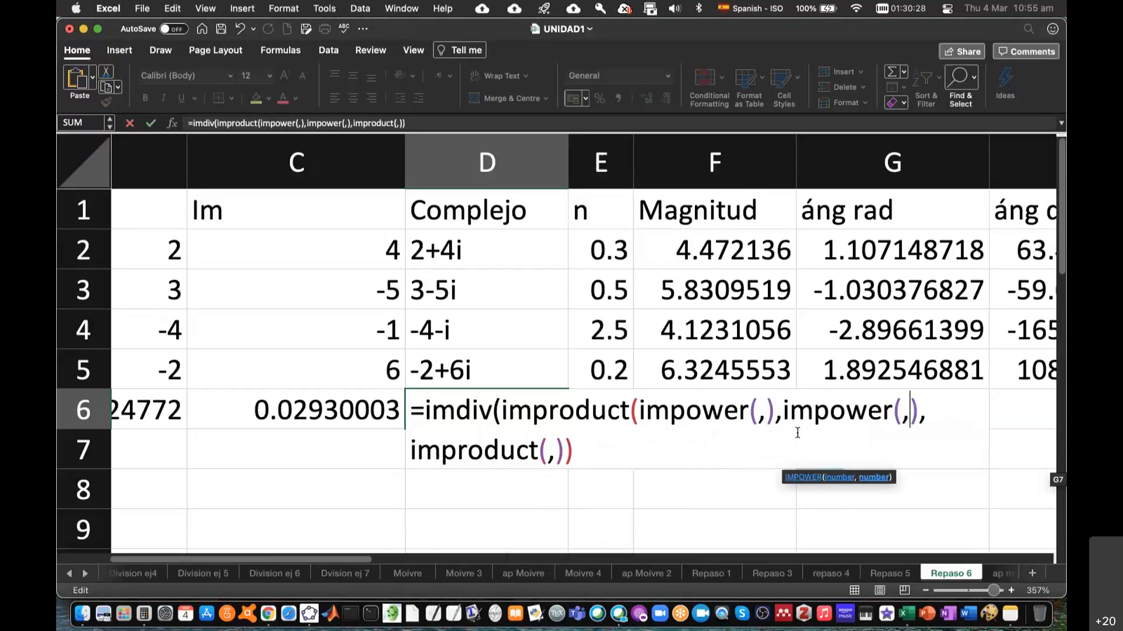
type(")")
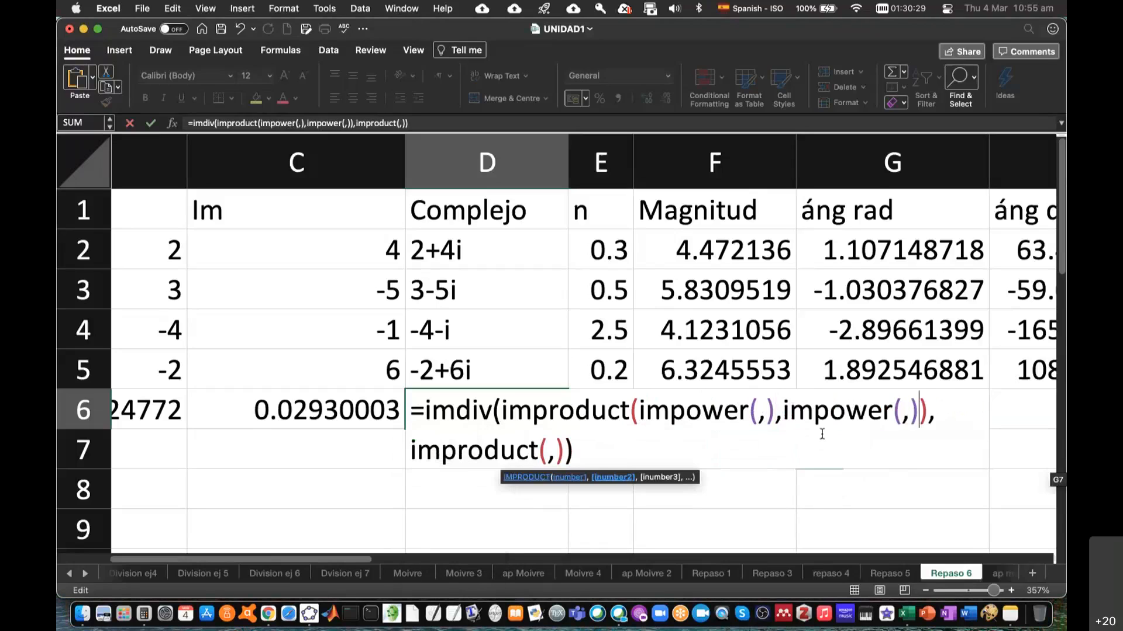
- Insert two empty impower(,) functions as the arguments of the second improduct in the D6 formula
left_click(546, 452)
type("impower")
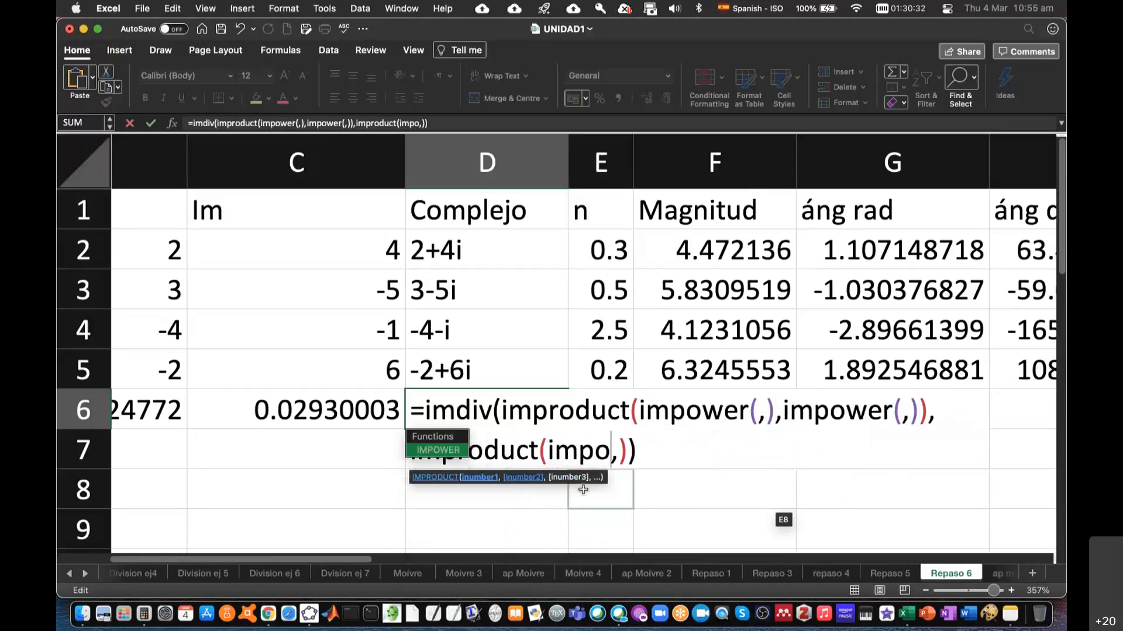
type("(")
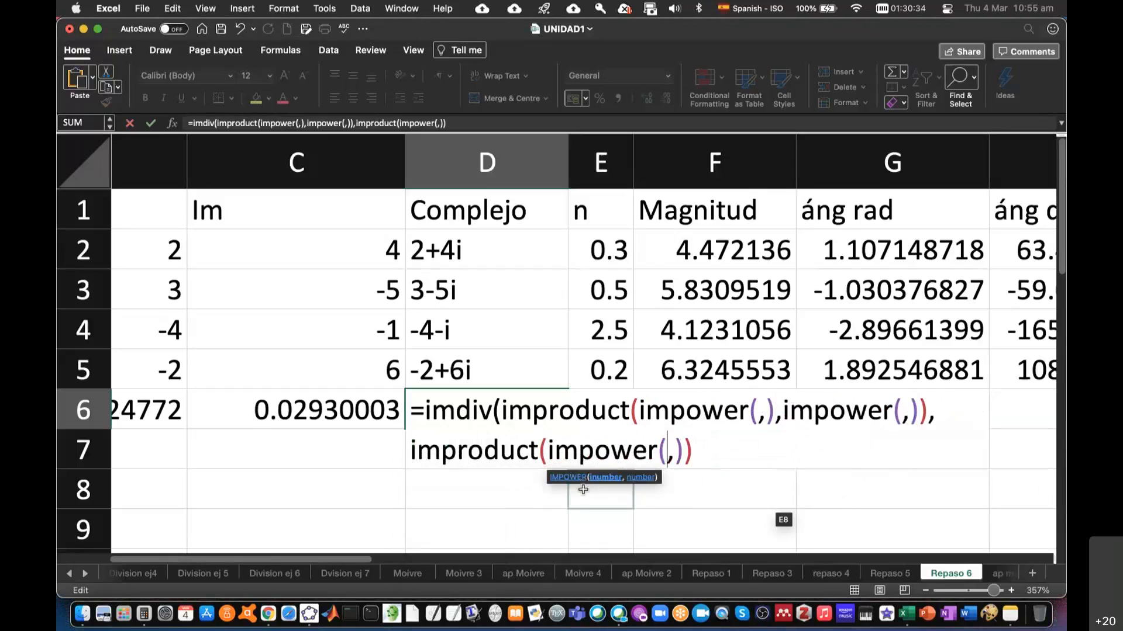
key("Right")
key("Right")
type(",")
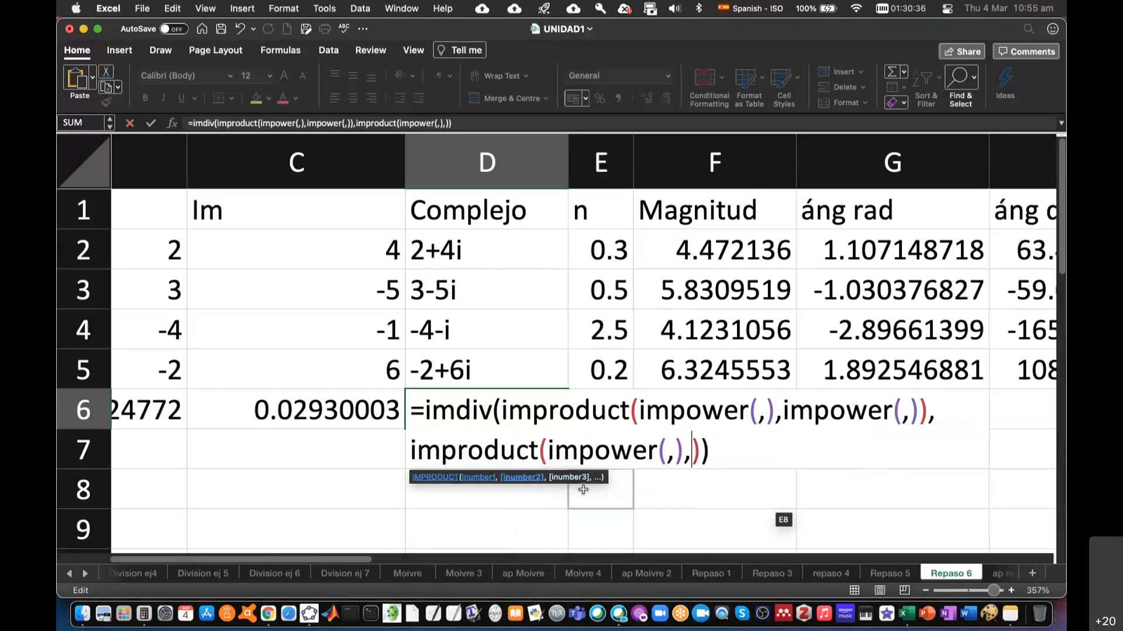
type("impower")
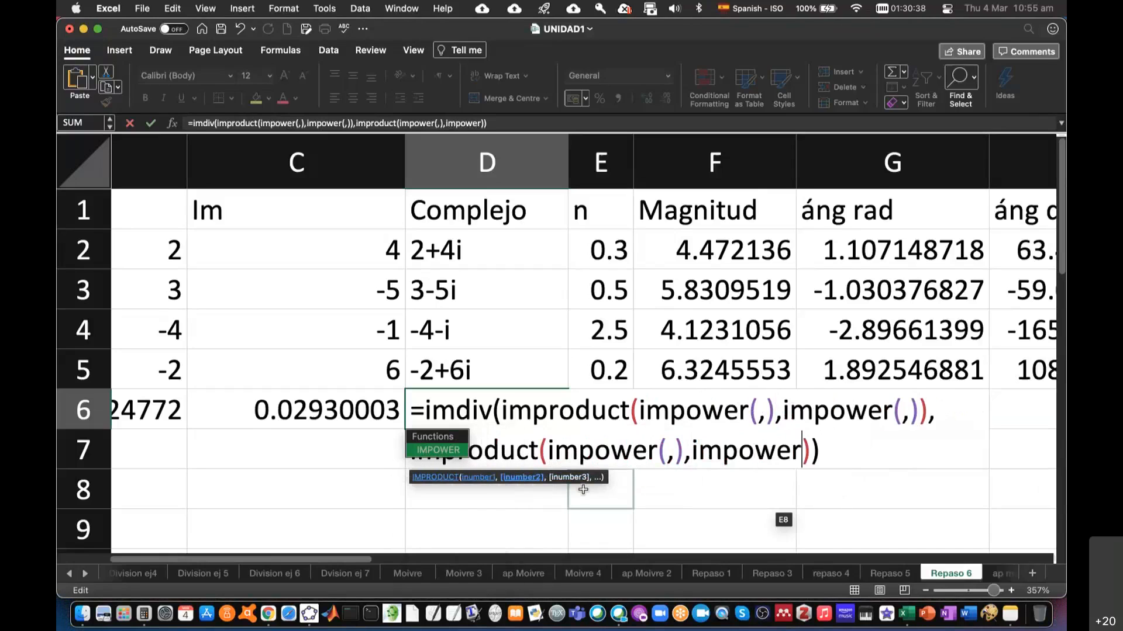
type("(,)")
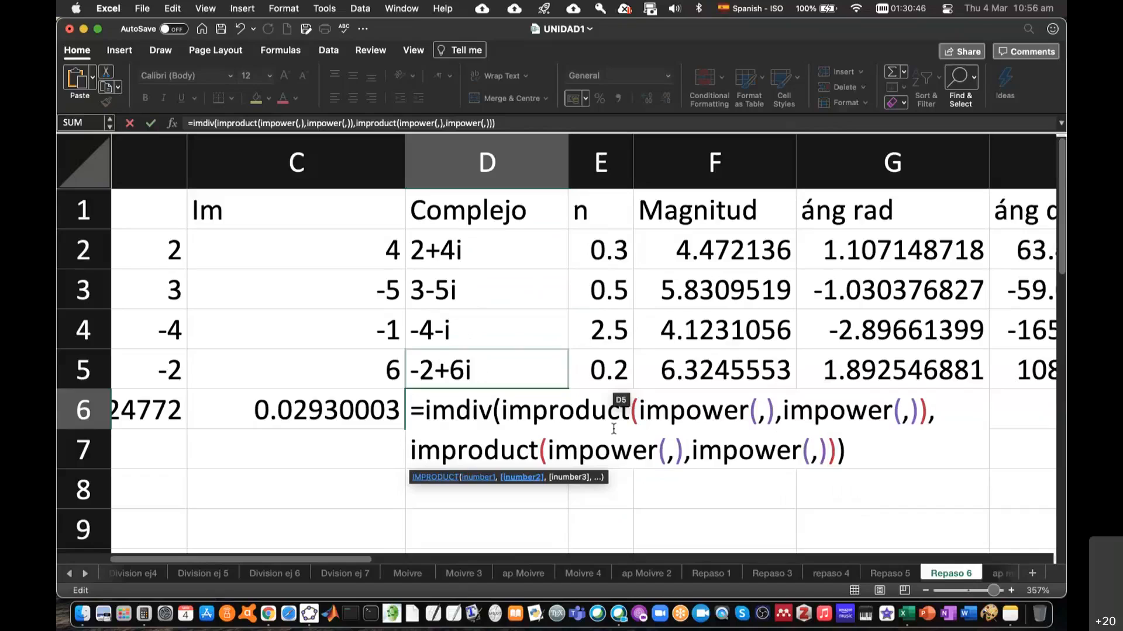
- Fill the numerator's two impower functions in the D6 formula with D2,E2 and D3,E3
left_click(759, 412)
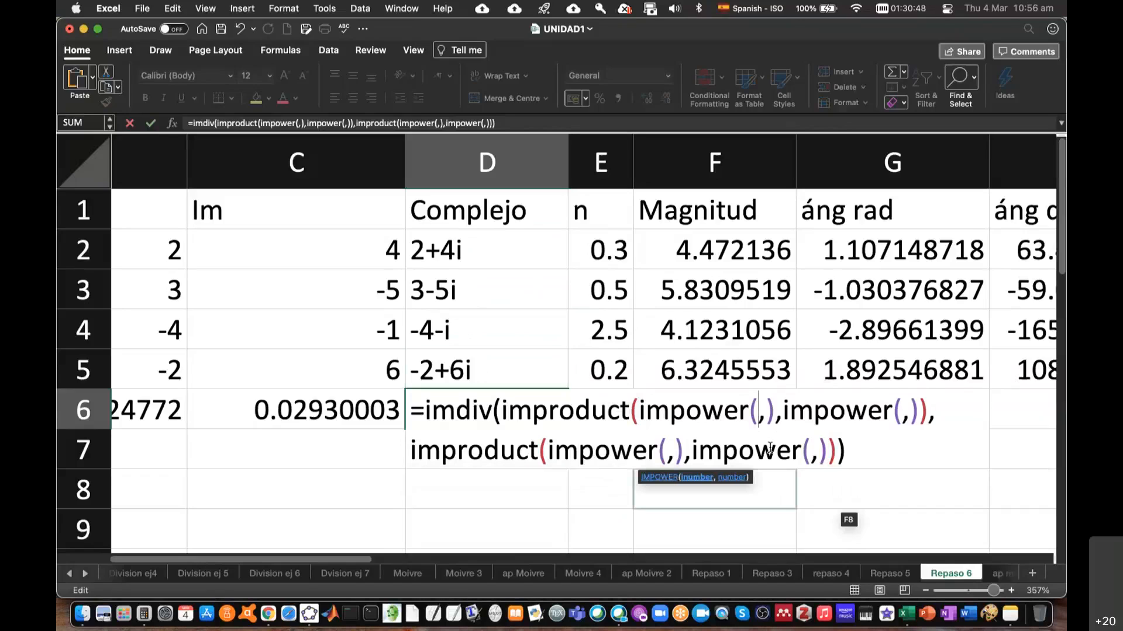
left_click(444, 258)
left_click(806, 416)
left_click(605, 247)
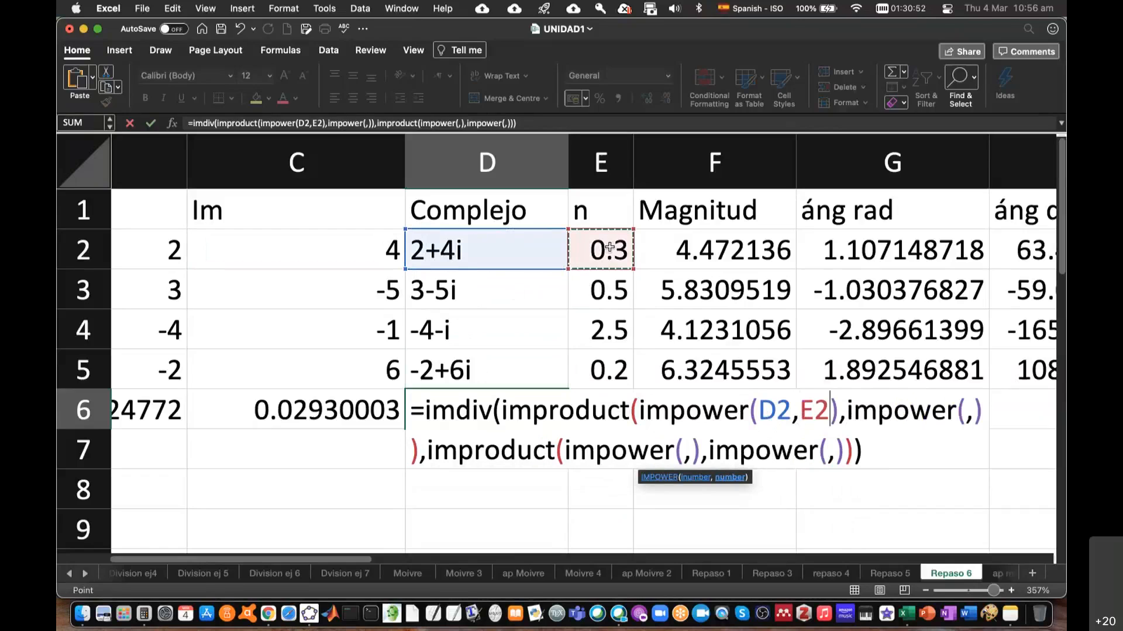
left_click(960, 411)
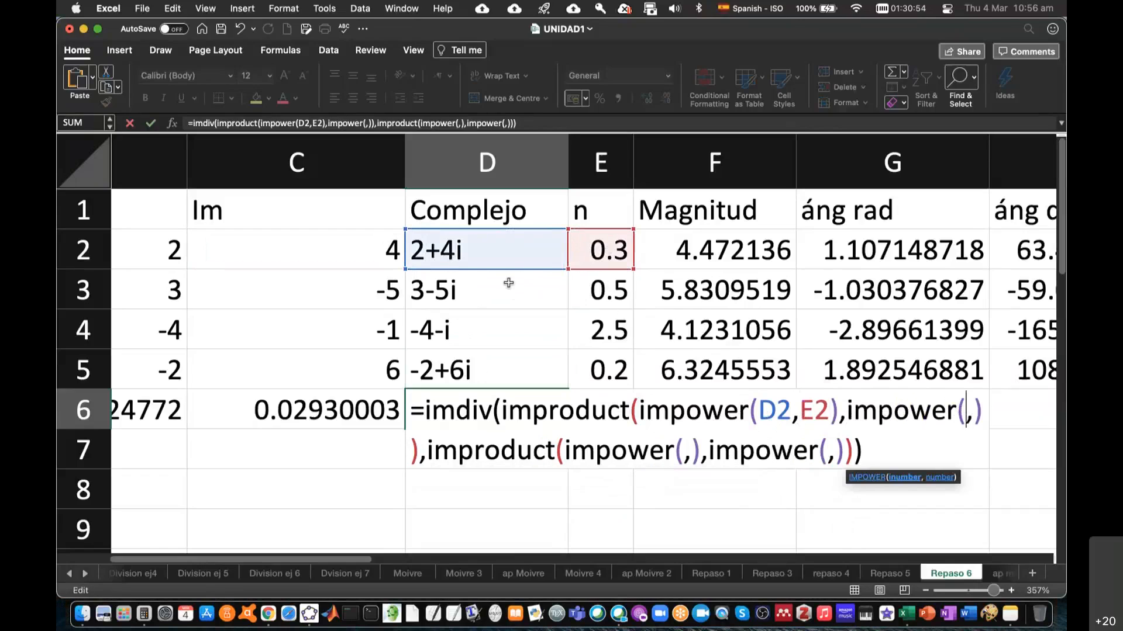
left_click(508, 283)
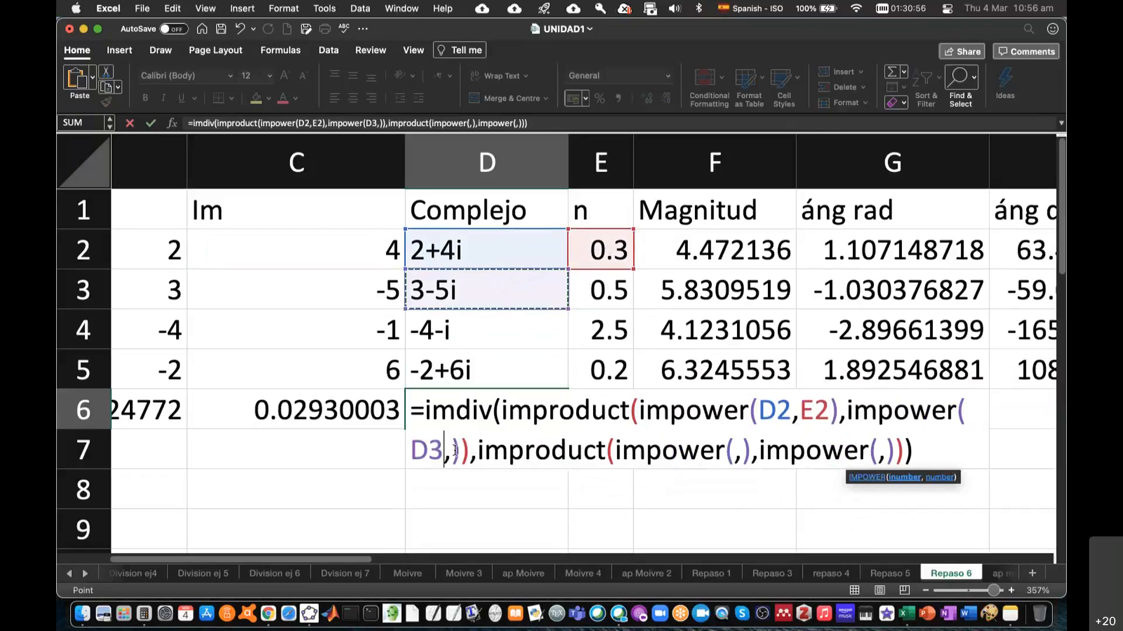
left_click(599, 291)
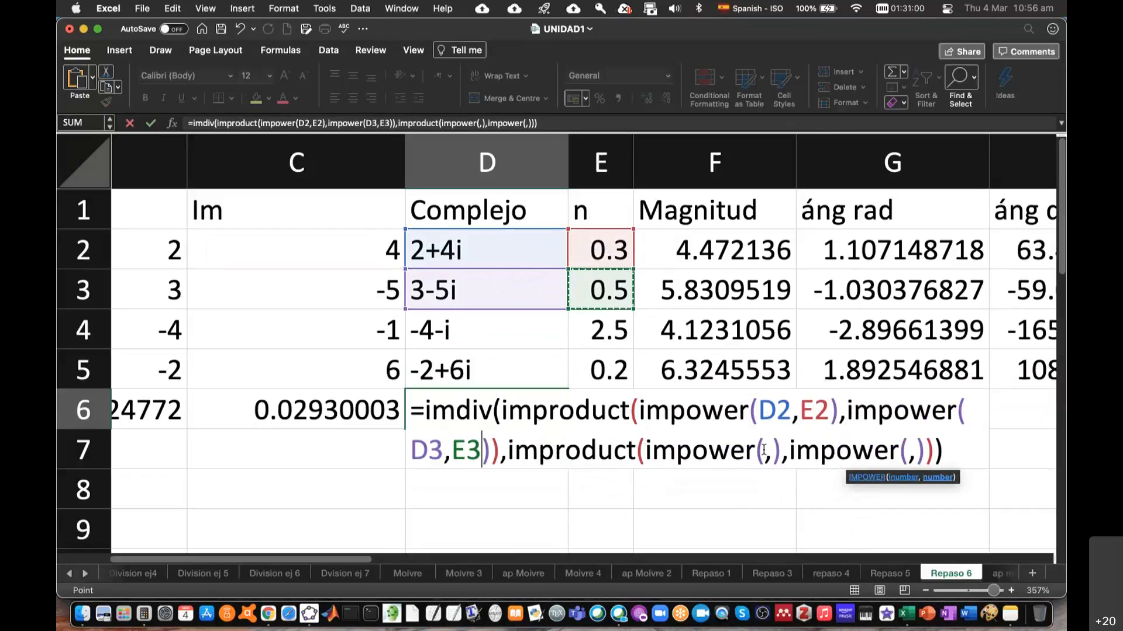
- Fill the denominator's two impower functions with D4,E4 and D5,E5 and enter the completed formula in D6
left_click(764, 451)
left_click(489, 330)
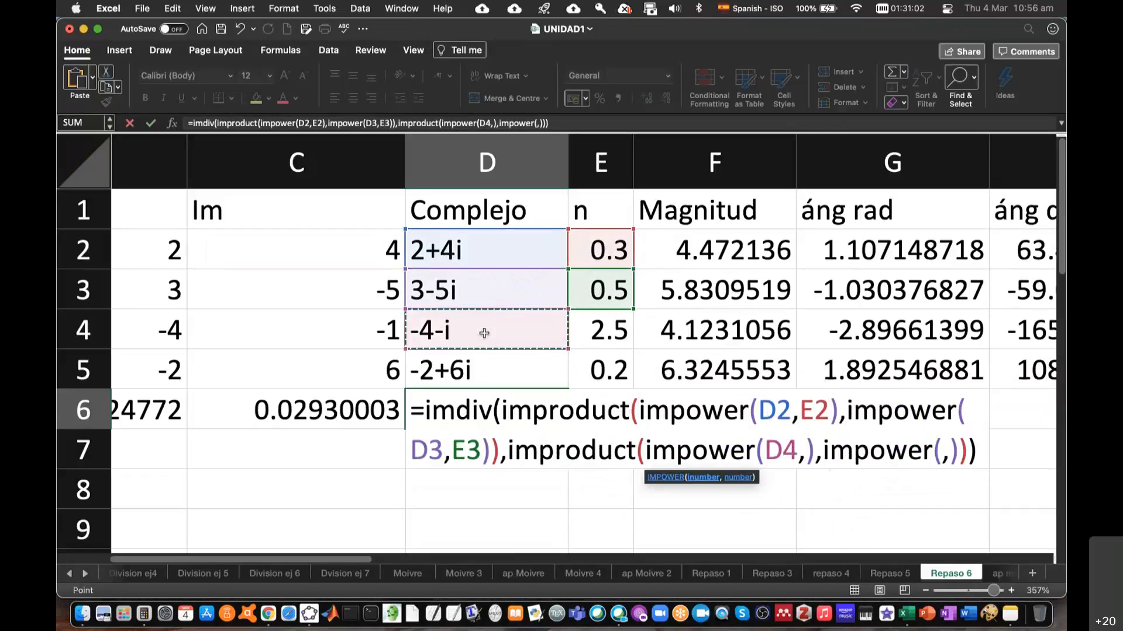
key("Right")
left_click(603, 327)
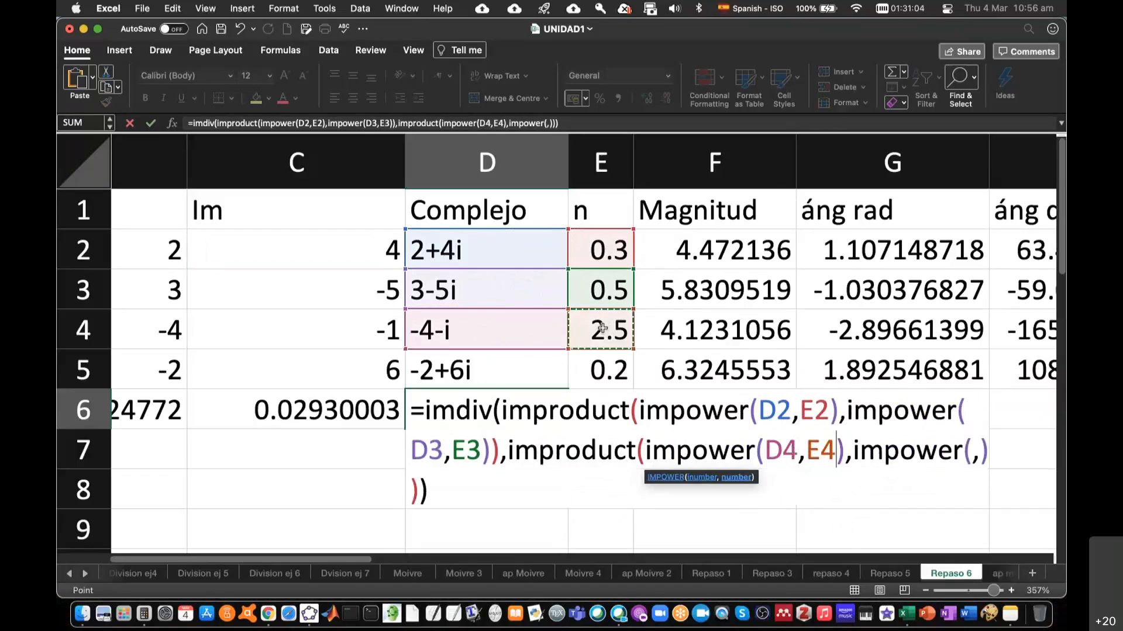
left_click(970, 453)
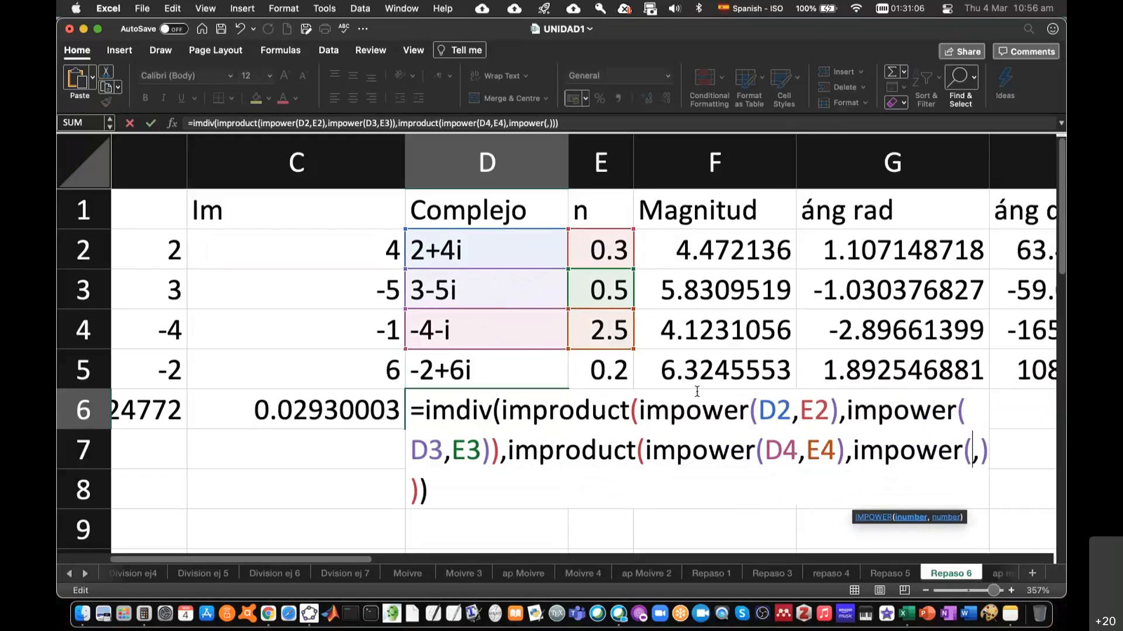
left_click(498, 362)
key("Right")
left_click(607, 374)
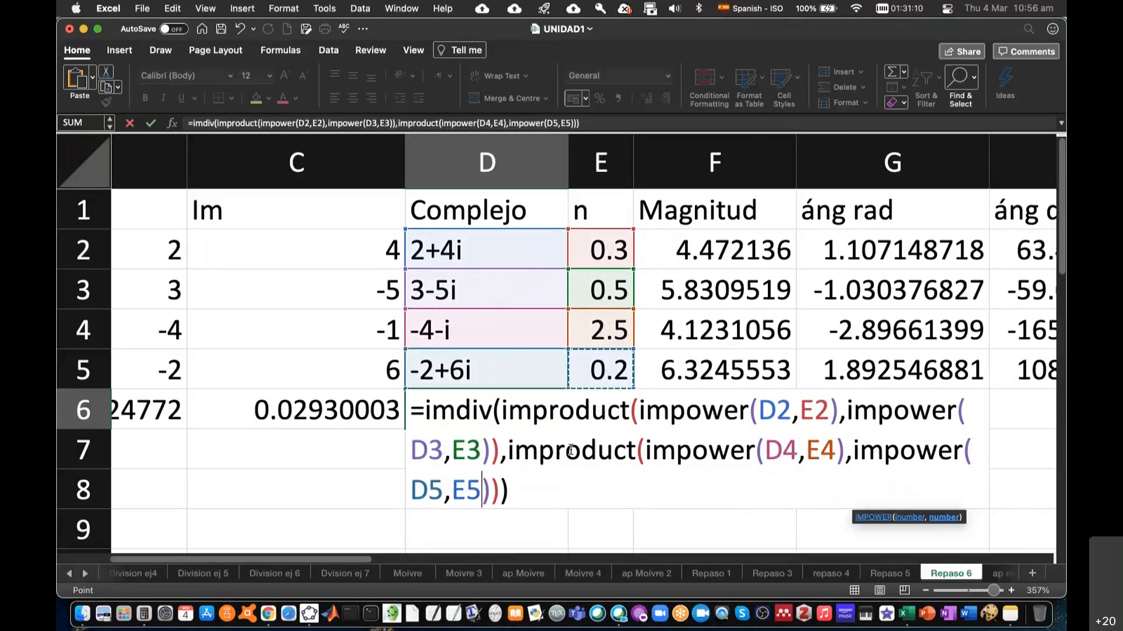
left_click(546, 497)
key("Return")
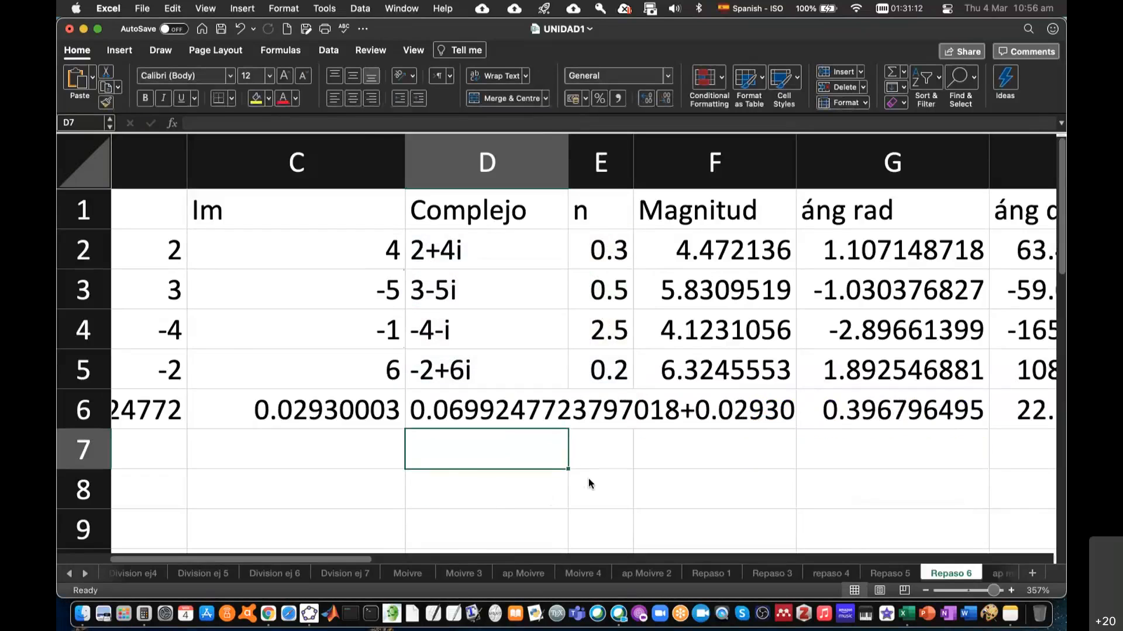
- Widen column D to fit the whole complex number in D6 and save the workbook
scroll(588, 478, "left", 5)
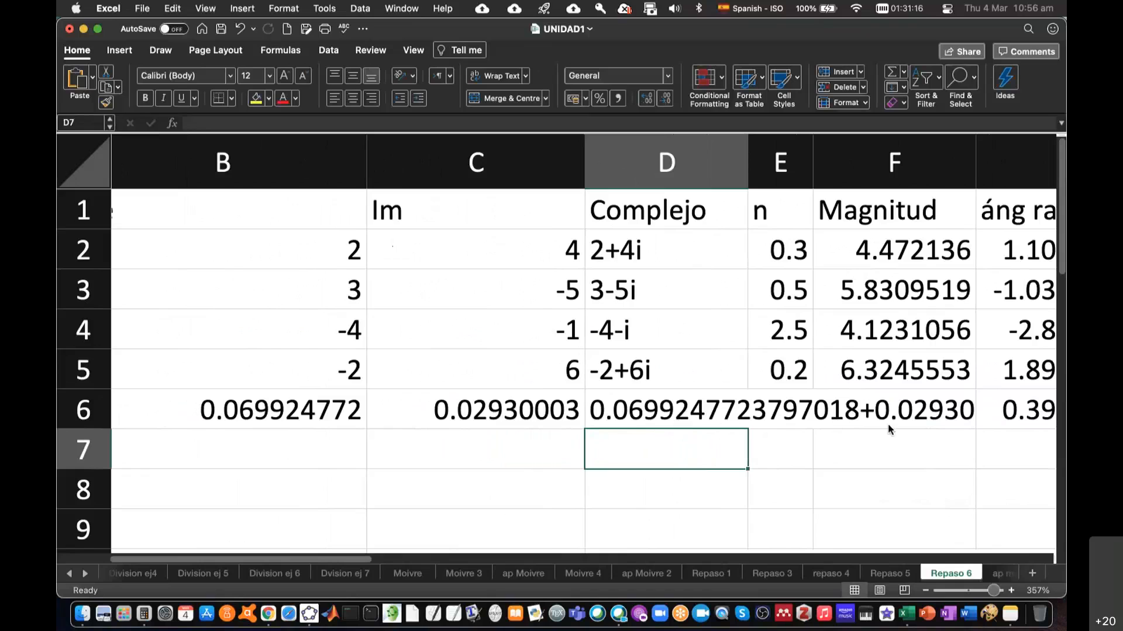
scroll(615, 502, "right", 5)
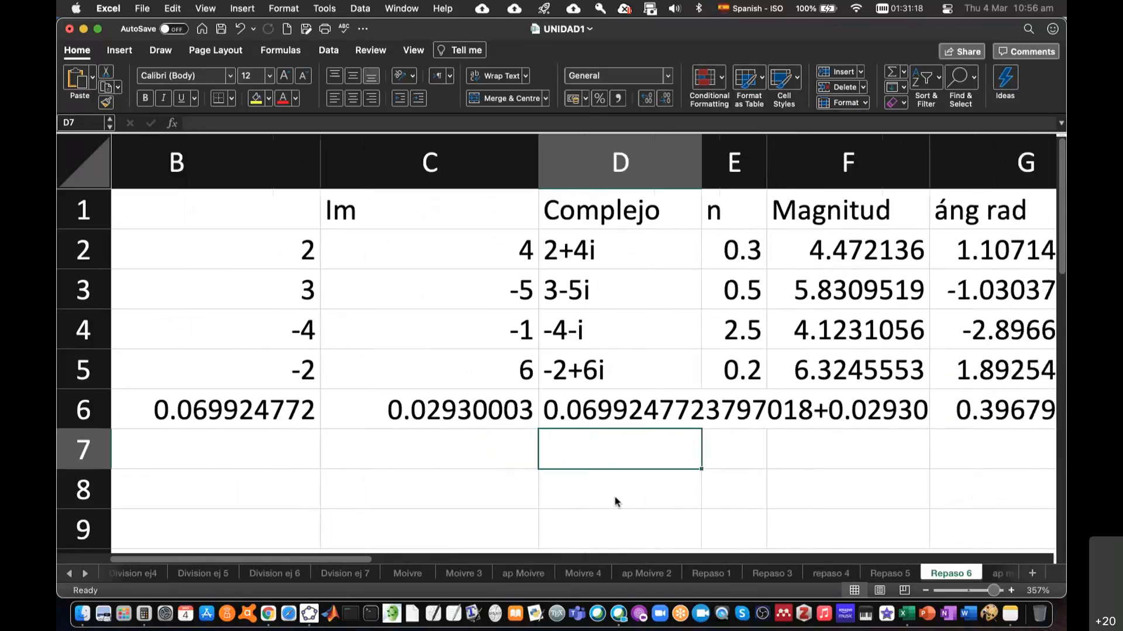
left_click_drag(608, 168, 1018, 168)
left_click(729, 412)
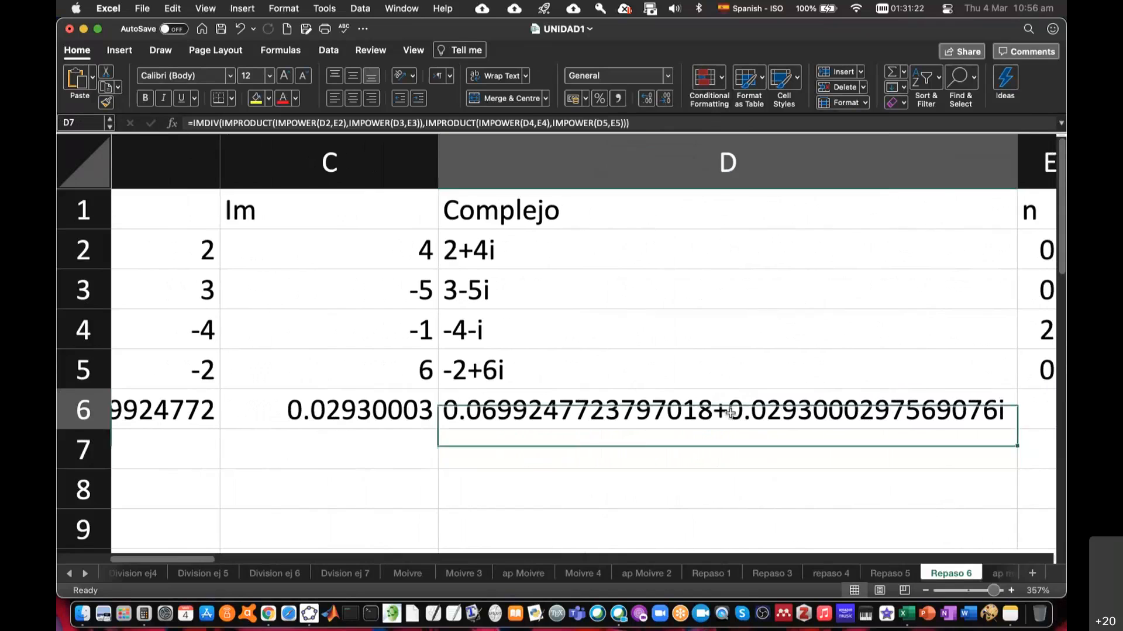
scroll(776, 467, "right", 15)
scroll(774, 467, "right", 5)
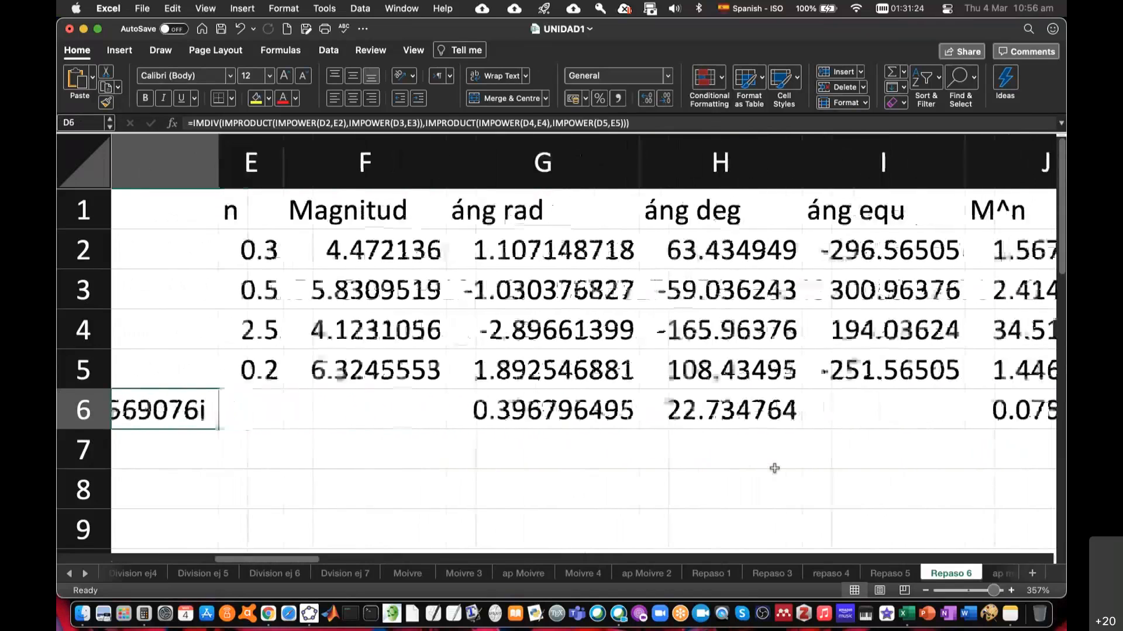
scroll(774, 468, "left", 15)
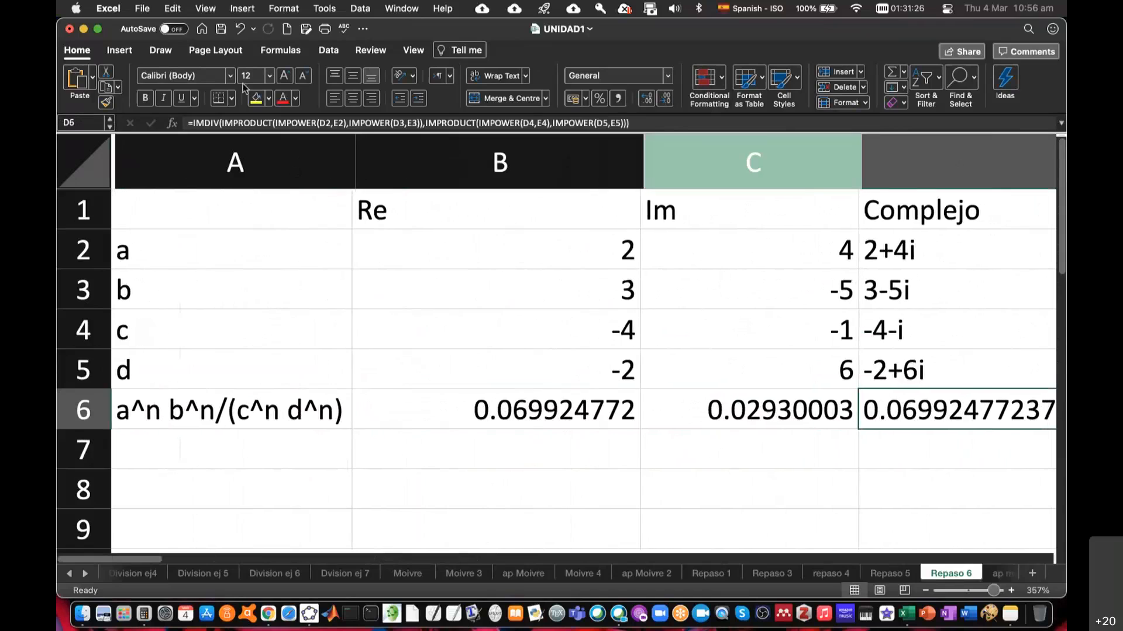
key("super+s")
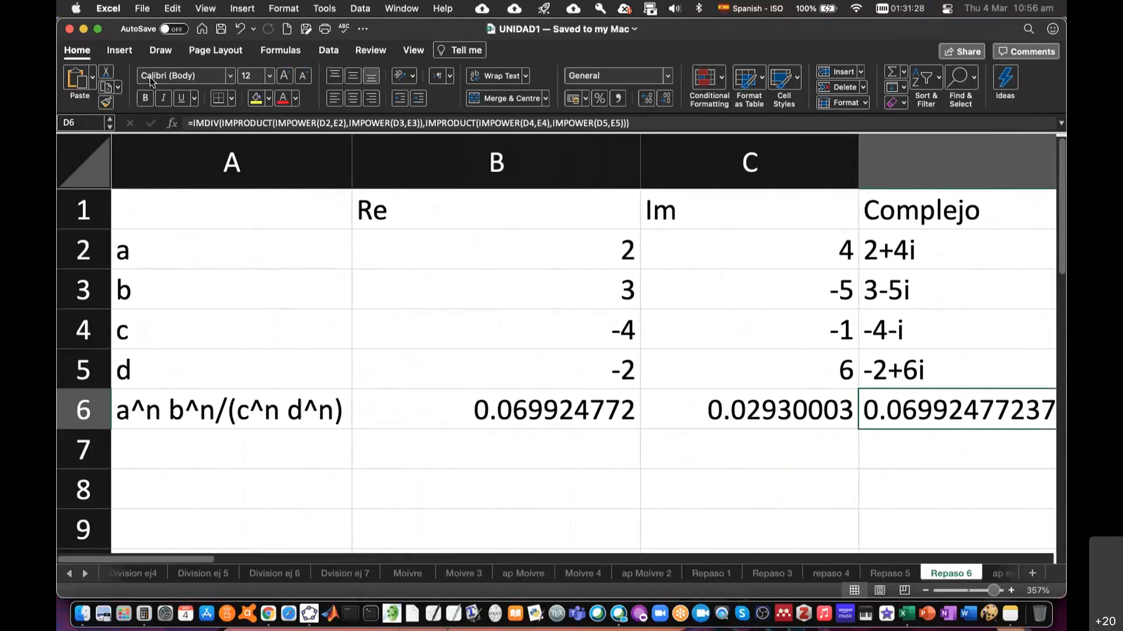
- Switch to the Unidad 1 Overleaf document in Chrome and review the worked polar conversions of the exercise's complex numbers
left_click(268, 614)
scroll(641, 460, "down", 3)
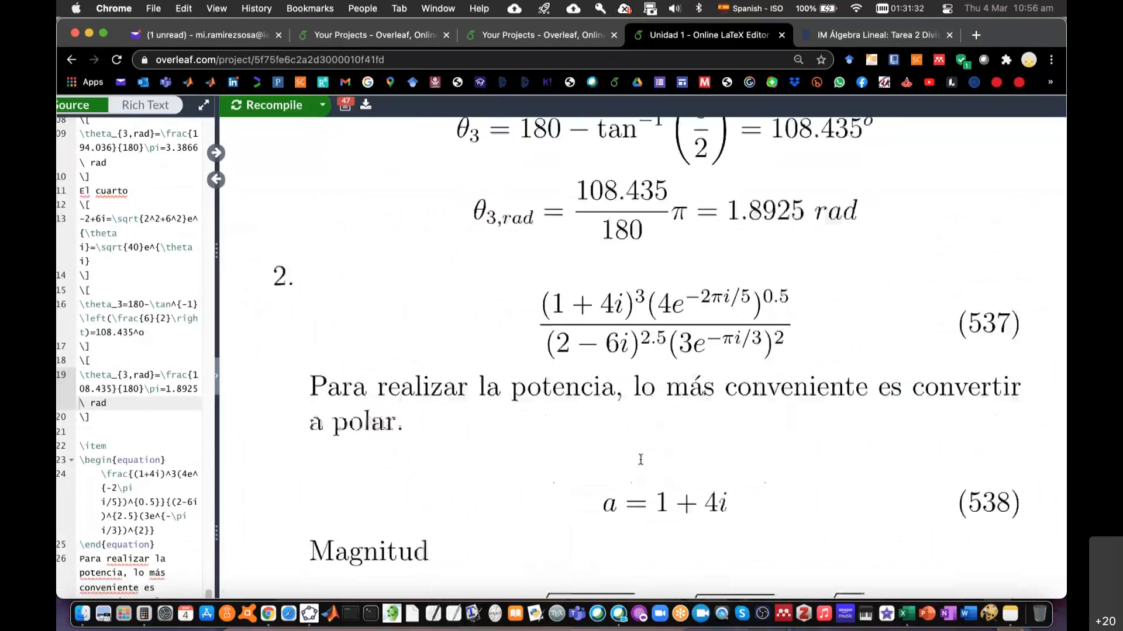
scroll(641, 460, "up", 5)
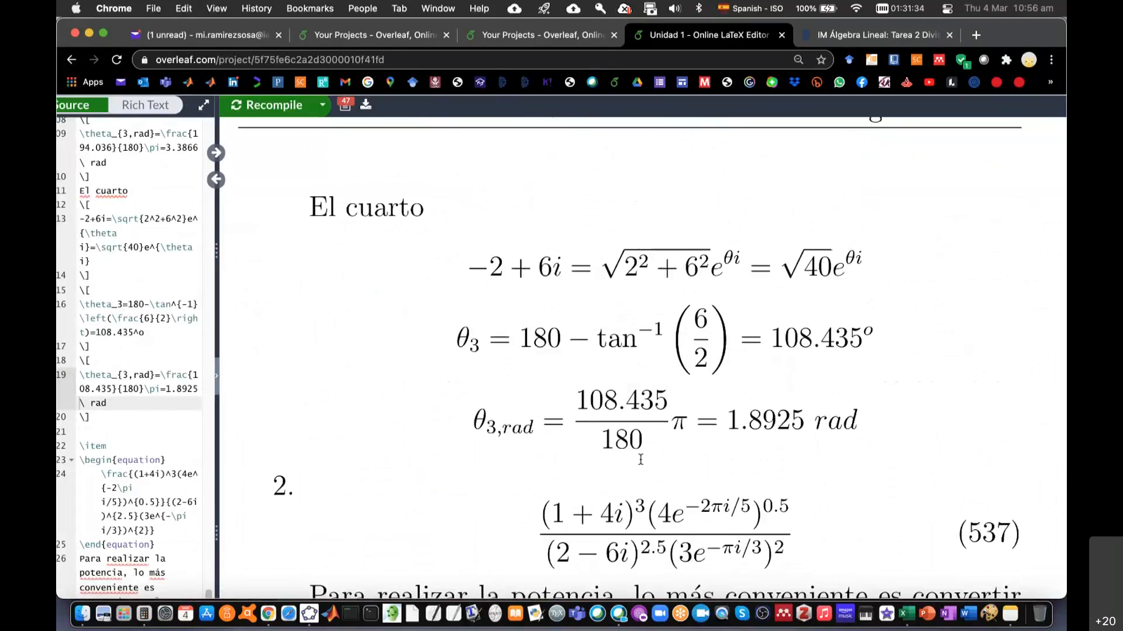
scroll(641, 459, "up", 3)
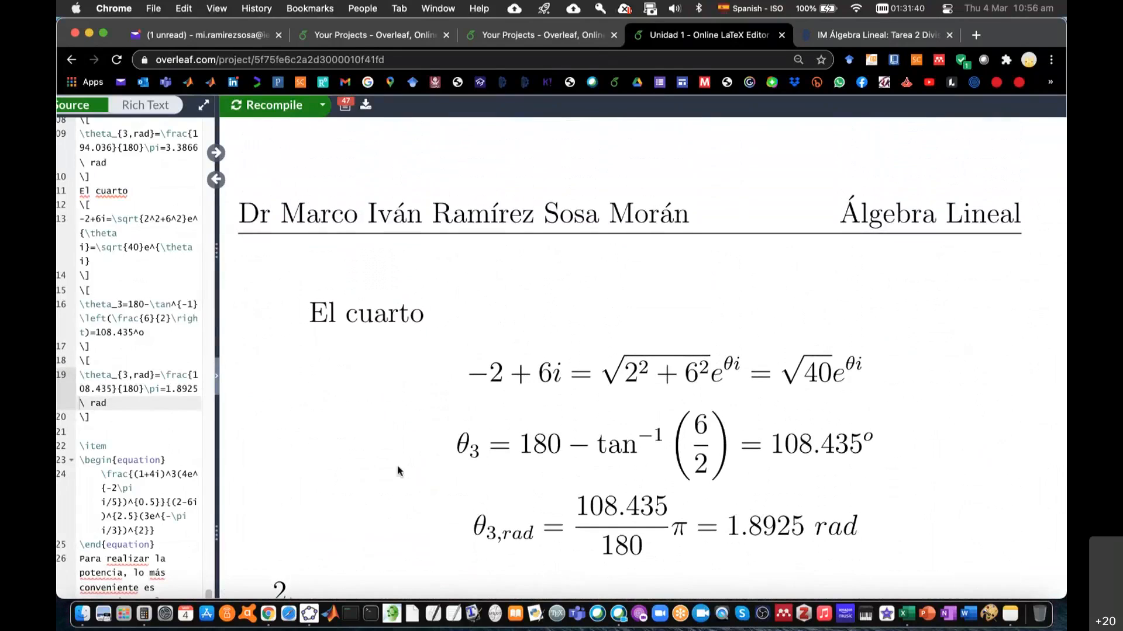
scroll(710, 398, "up", 10)
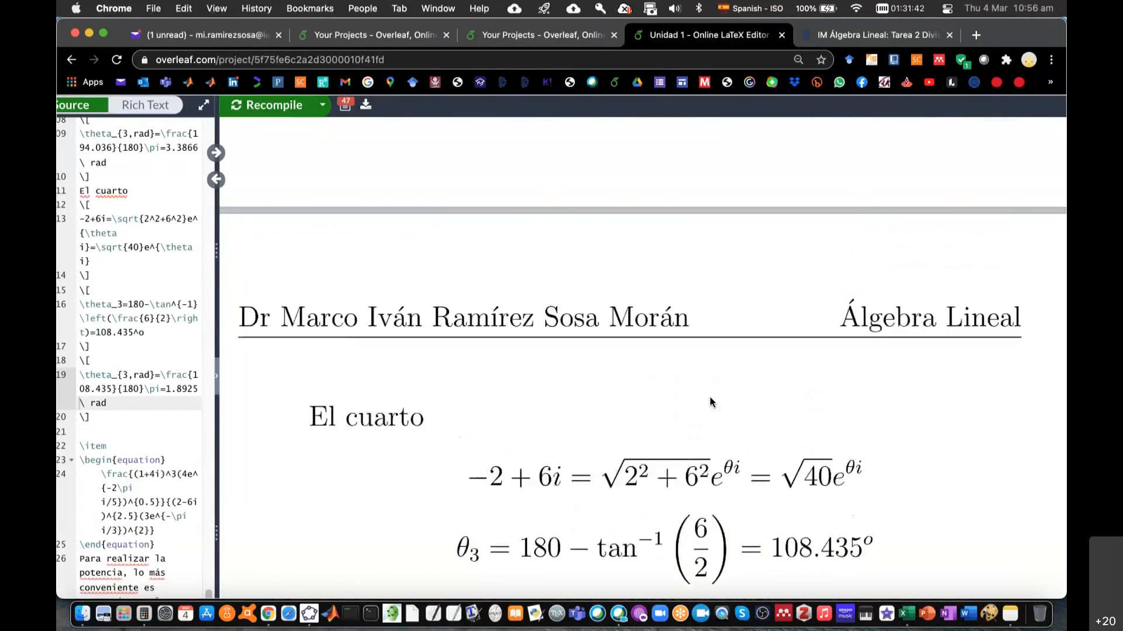
scroll(710, 402, "up", 10)
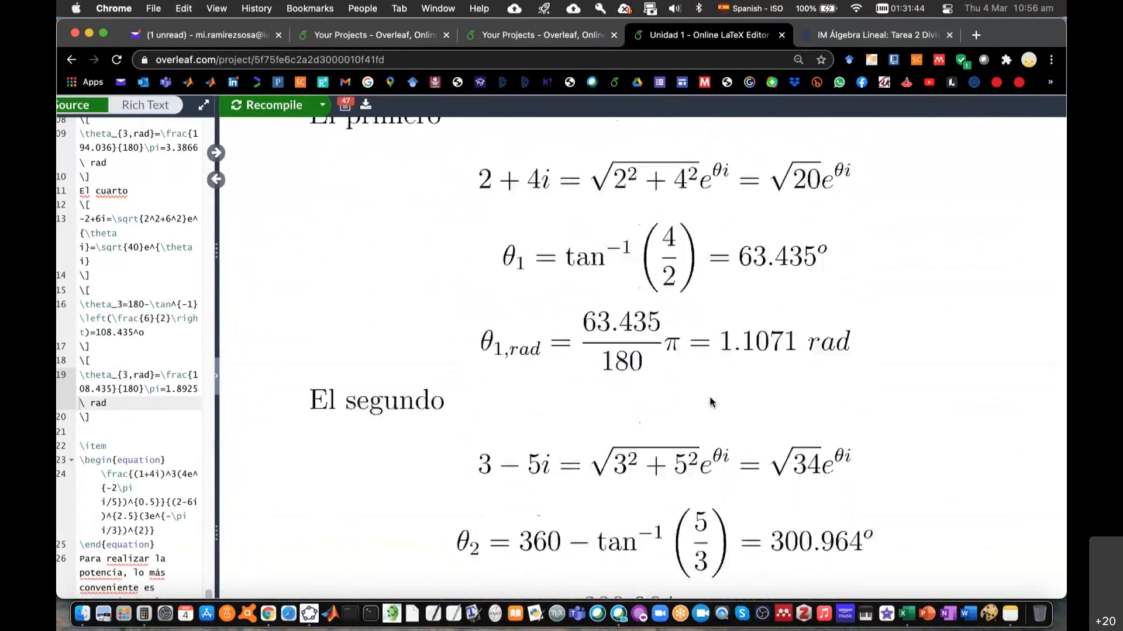